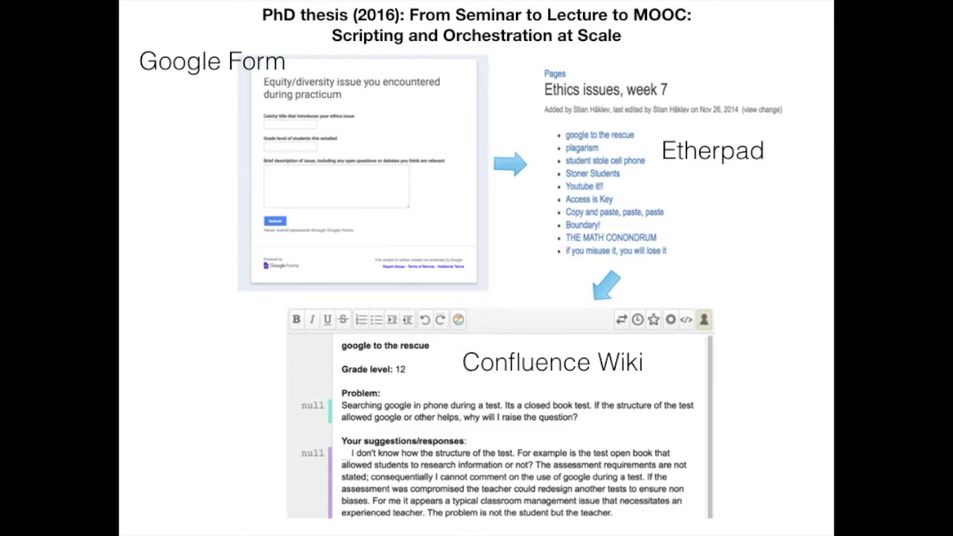
key(Right)
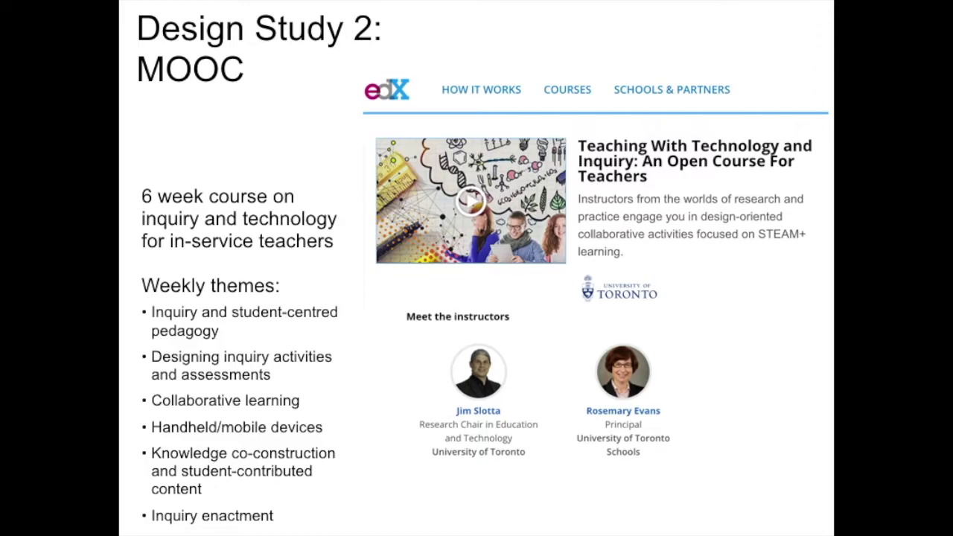
key(Right)
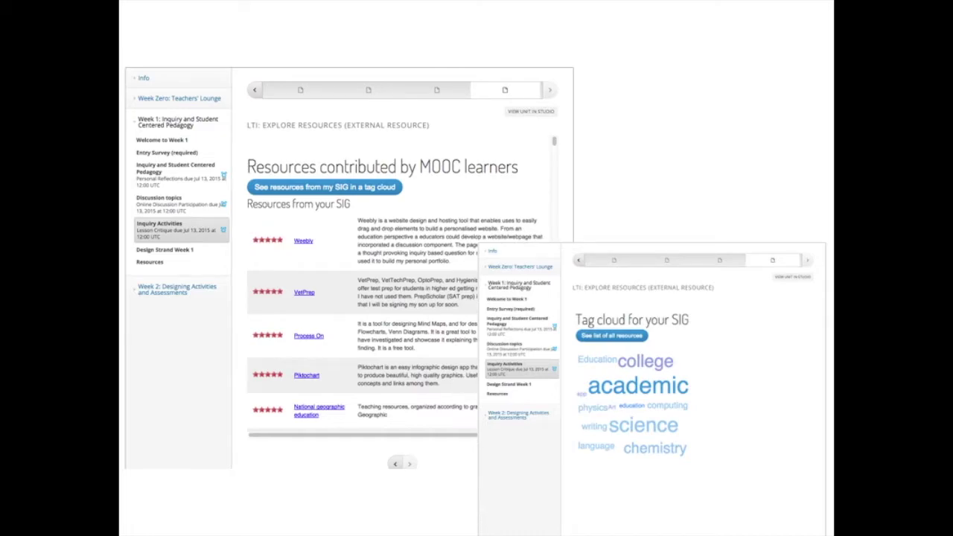
key(Right)
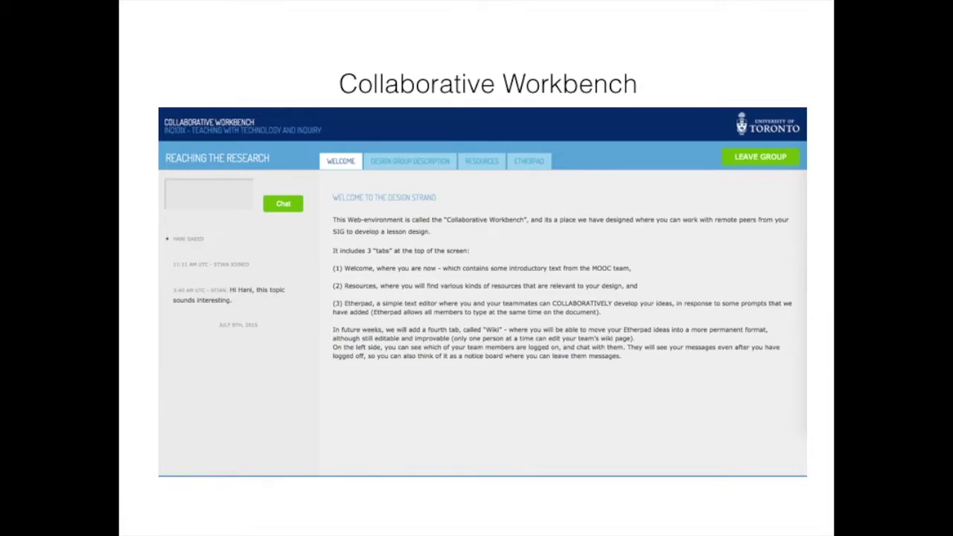
key(Right)
key(Right)
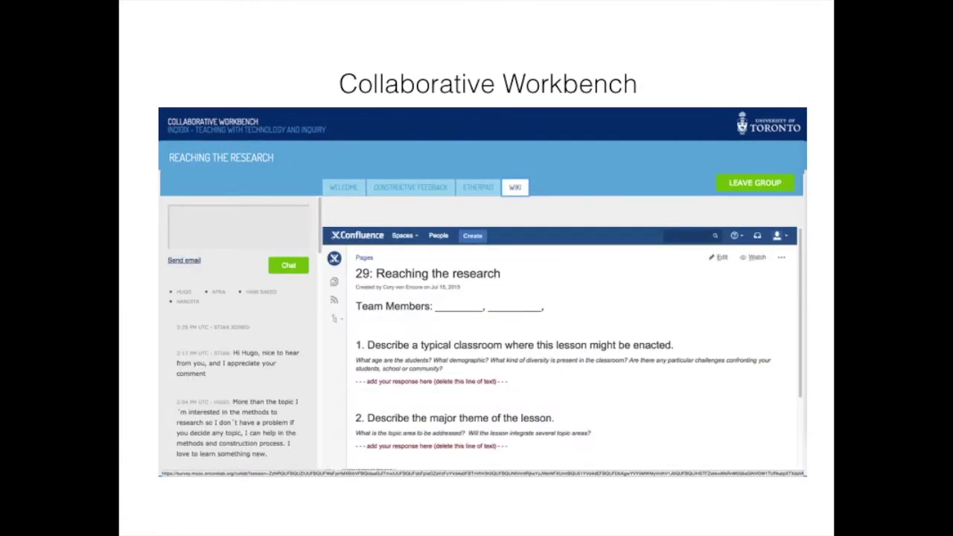
key(Right)
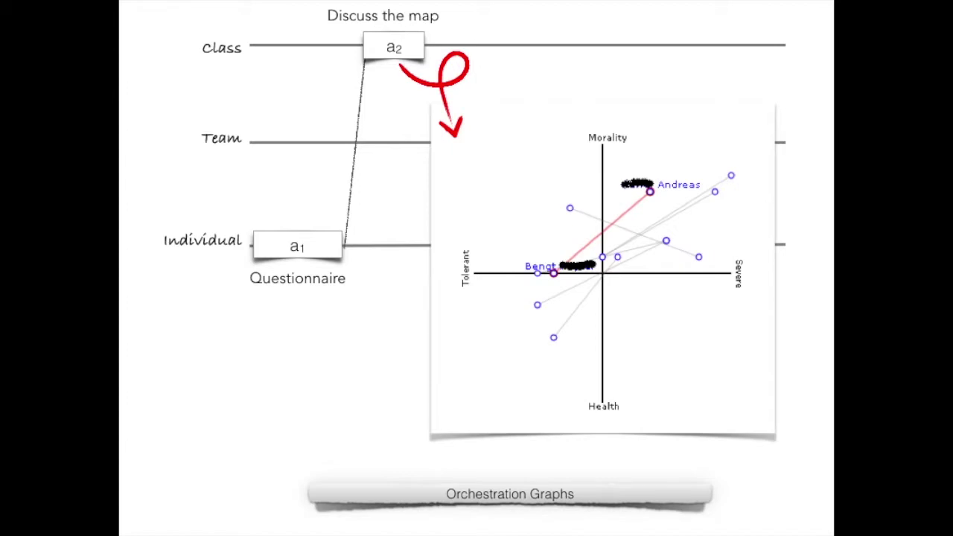
key(Right)
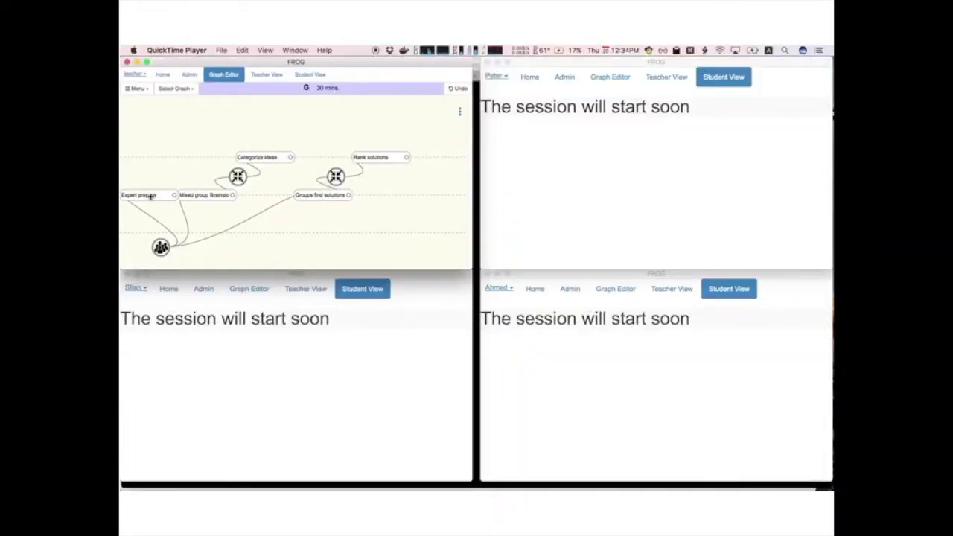
Open the Expert prepare activity in the graph and review the URLs assigned to taxi drivers, consumers and policy makers.
click(151, 196)
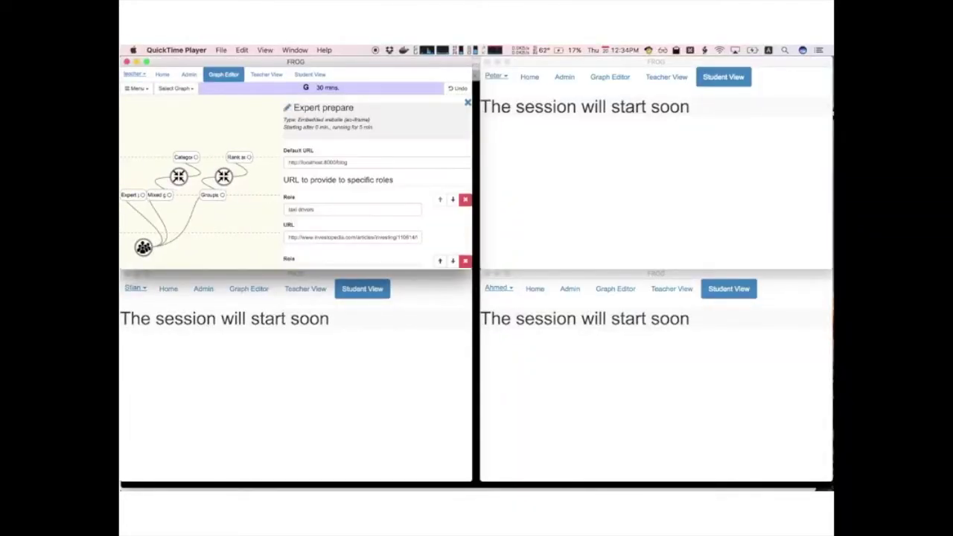
scroll(346, 159, down, 1)
scroll(346, 159, down, 3)
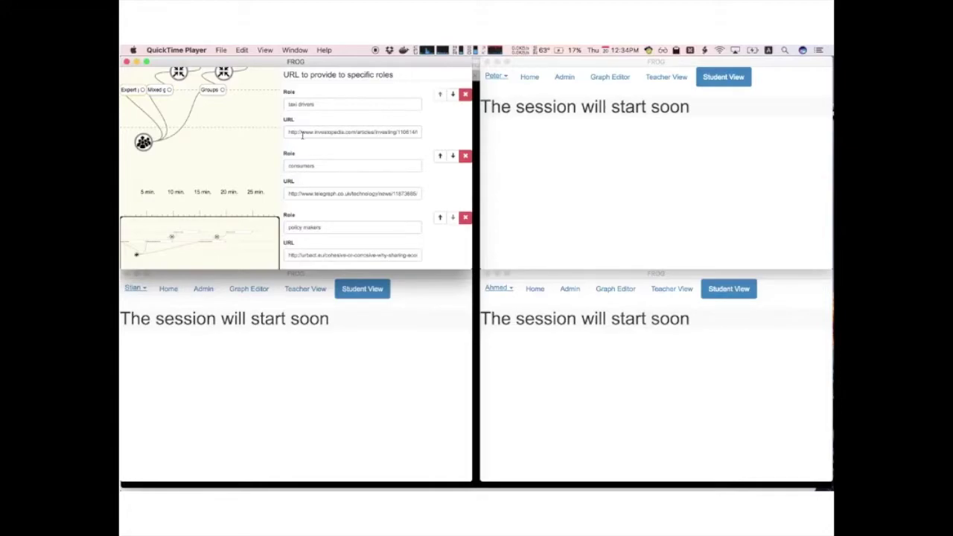
scroll(302, 136, up, 5)
From the teacher view, join all online students to the session and start it.
click(267, 75)
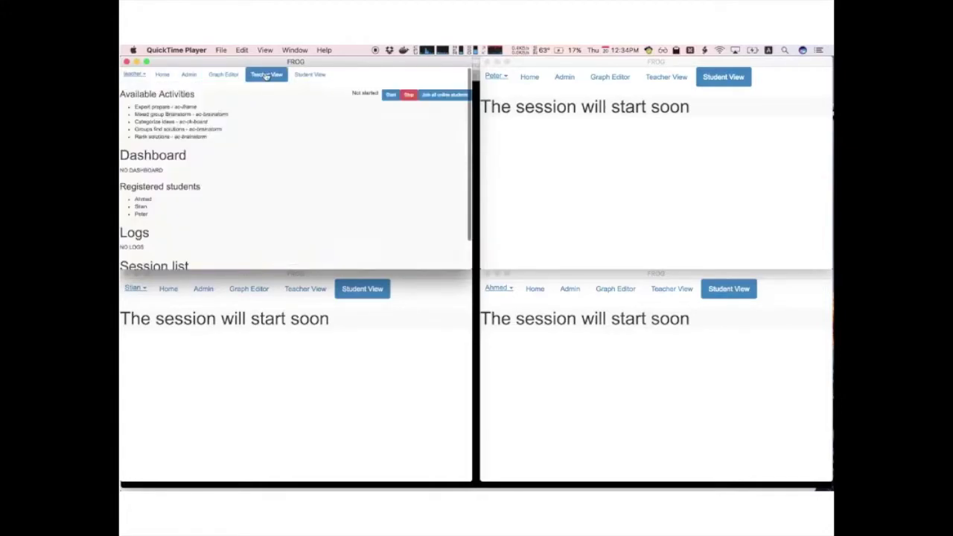
click(434, 98)
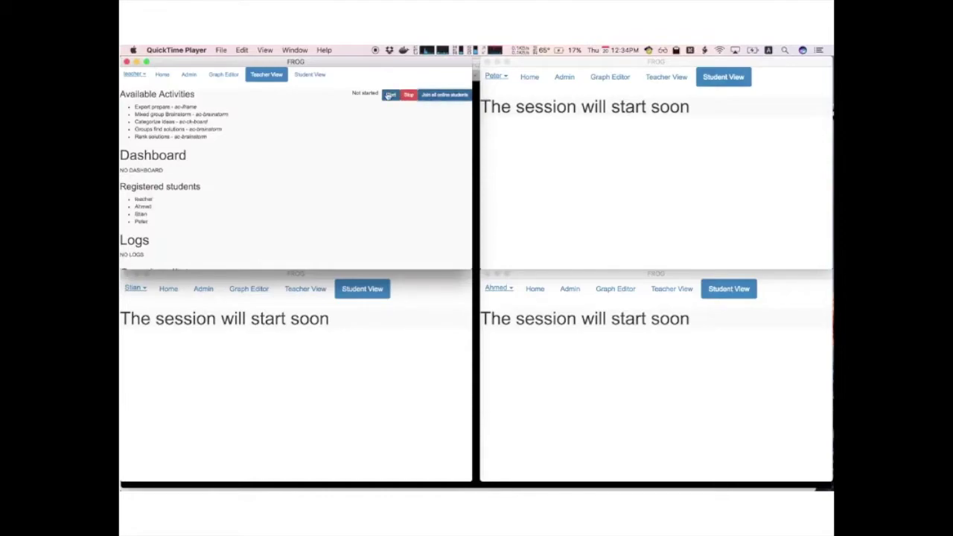
click(390, 96)
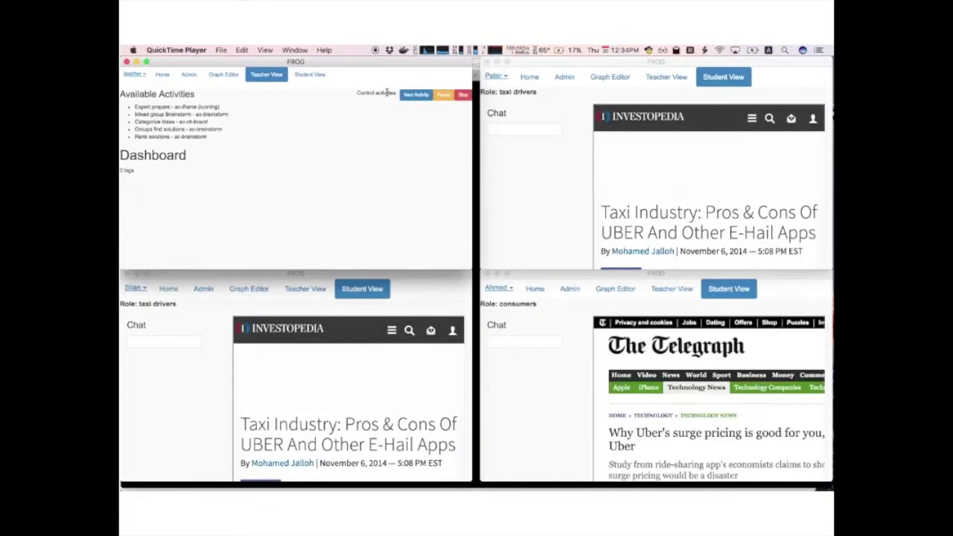
Send chat messages about Uber concerns and the article as both taxi-driver students, and ask "What is the impact on consumers?" as the consumer student.
click(512, 130)
text(Me too)
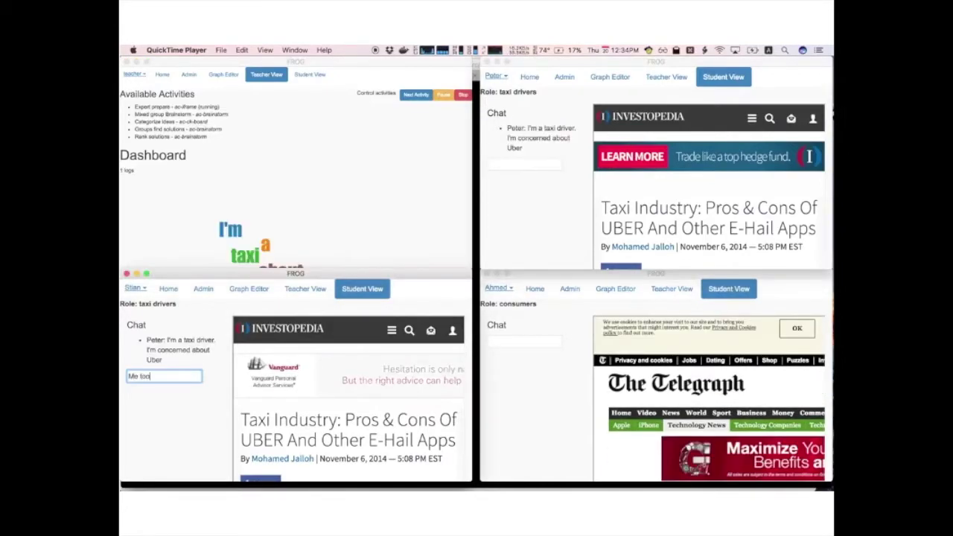
text( - what d)
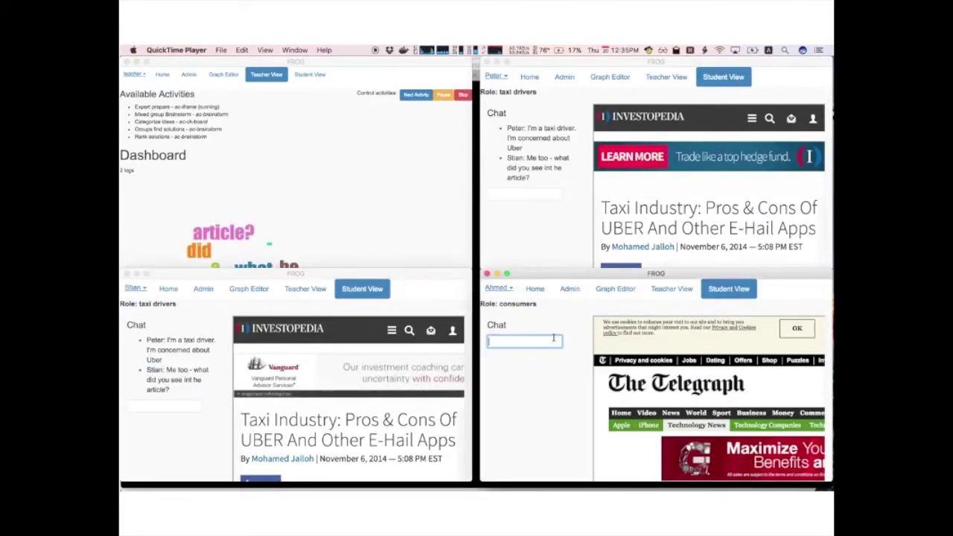
text(What)
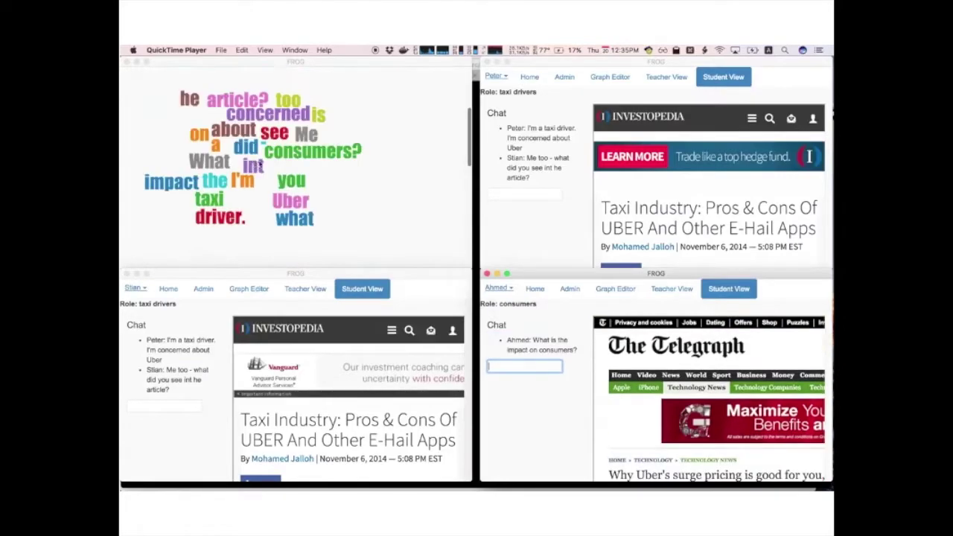
Review the chat word cloud on the teacher dashboard and advance the session to the Mixed group Brainstorm activity.
scroll(365, 180, down, 2)
scroll(365, 180, up, 2)
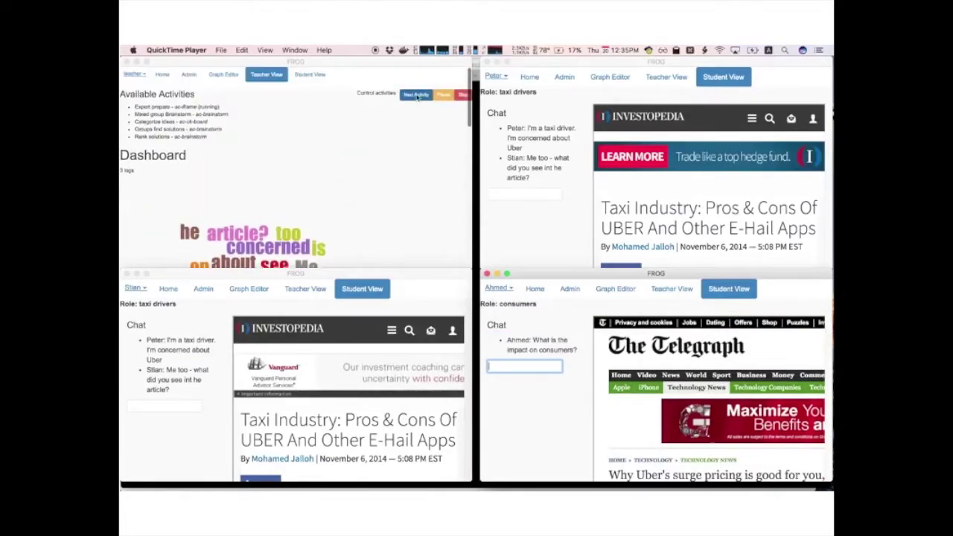
click(417, 96)
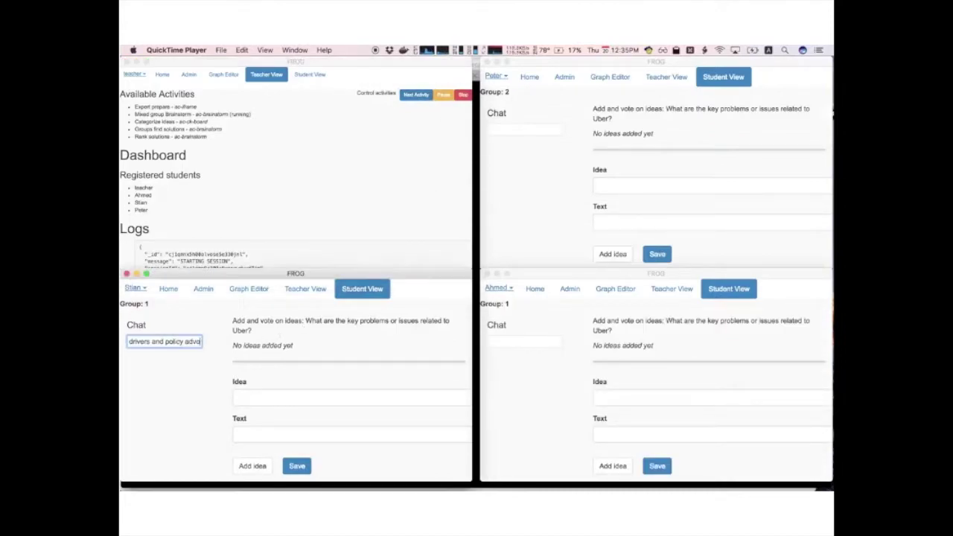
As a group 1 student, post chat messages about the group's mix of roles and asking "What are some issues we've identified?".
text(ces)
key(Return)
text(What are some issues we've identified?)
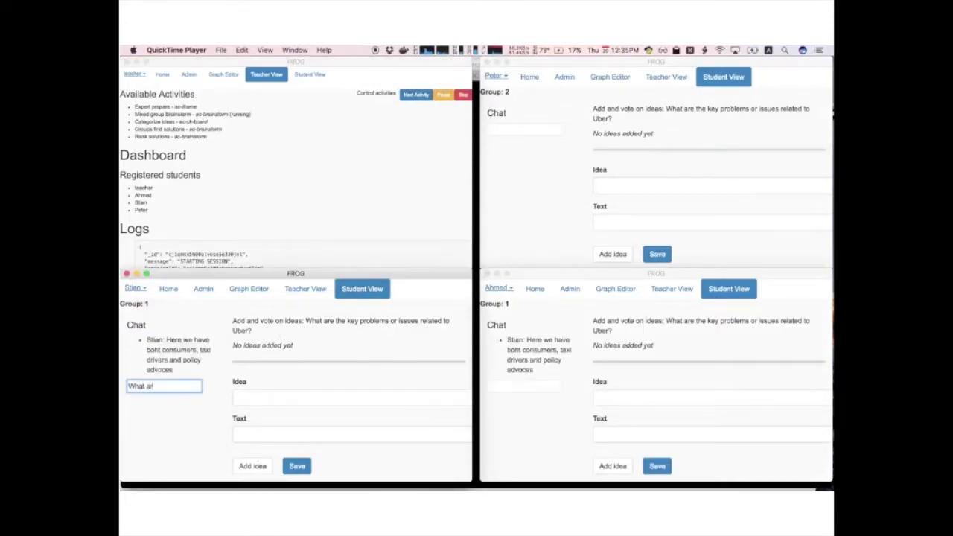
key(Return)
Add the group 1 idea "Medallions" with the text "Not fair to taxi drivers who paid for medallions".
click(283, 399)
text(Medallions)
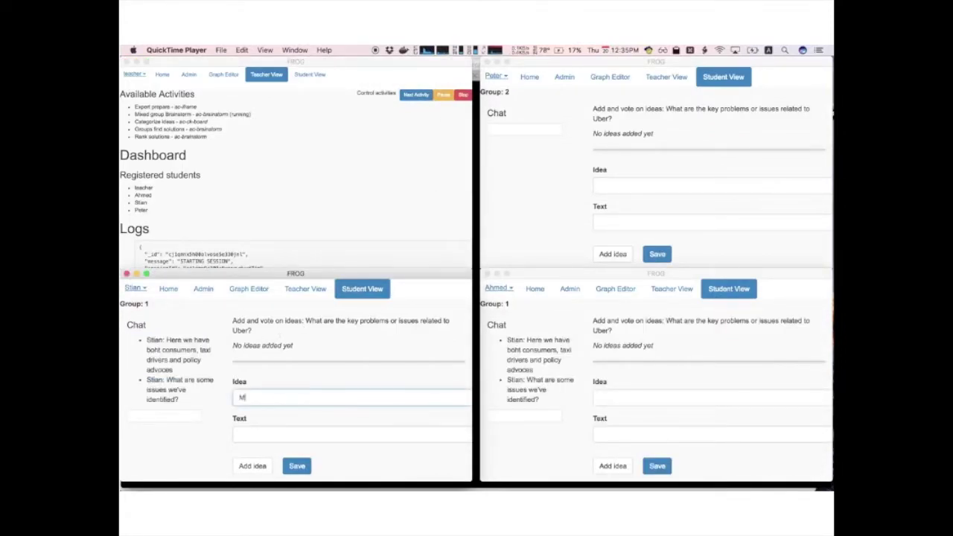
key(Tab)
text(Not fair to taxi drivers who paid for medallions)
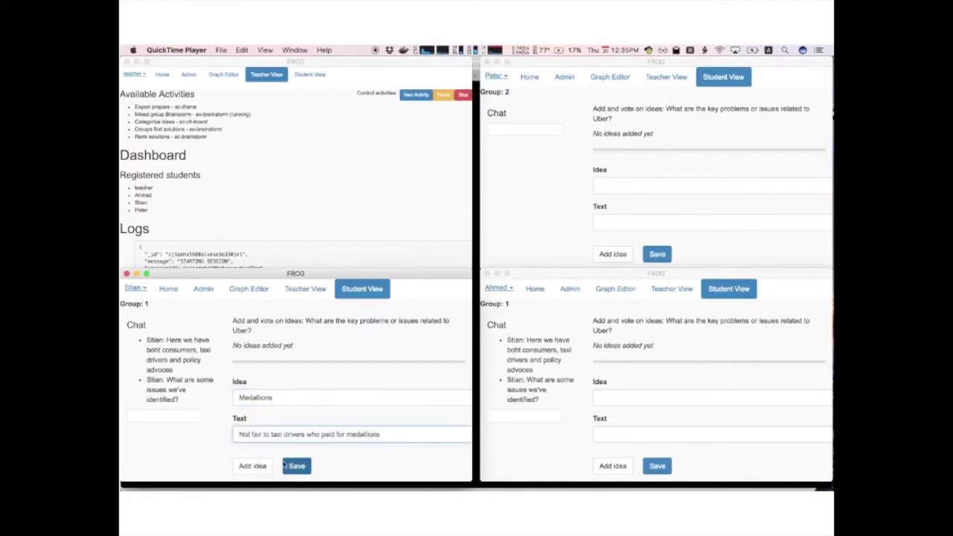
click(253, 465)
Add the group 1 idea "Policy" with the text "Uber is too big, and can corrupt politics" and vote it up.
click(366, 425)
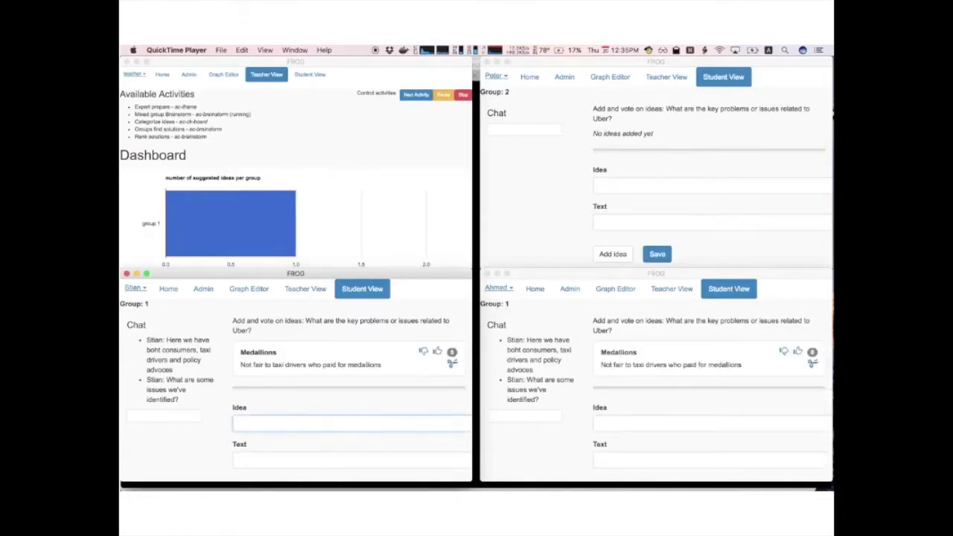
text(N)
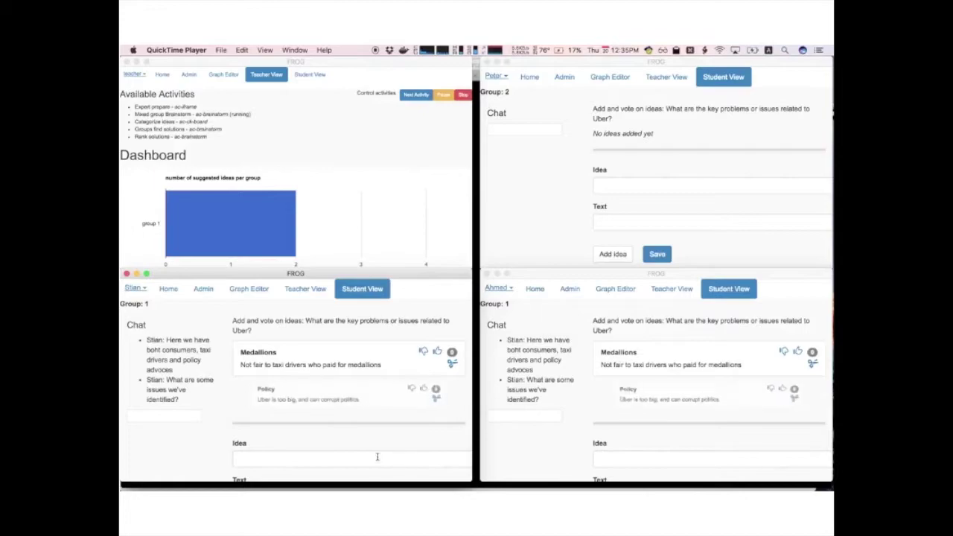
scroll(406, 339, down, 1)
scroll(406, 339, up, 1)
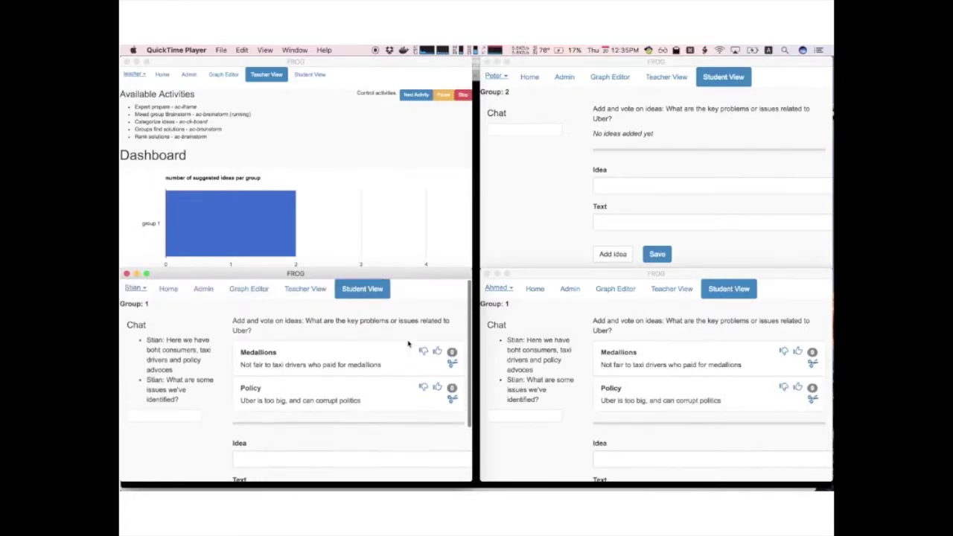
click(437, 387)
Add the group 1 idea "Not a very good idea" with the text "At all" and vote it down.
click(308, 455)
scroll(308, 455, down, 2)
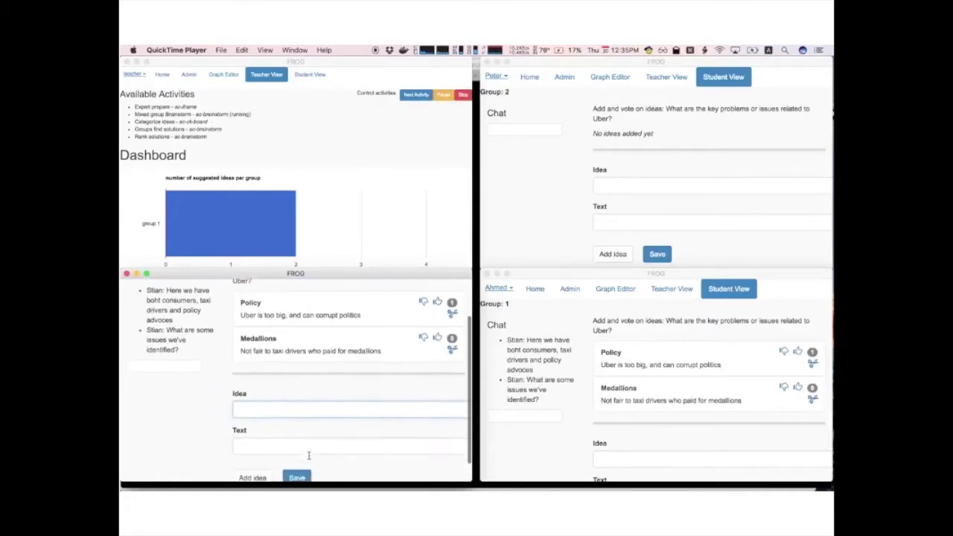
text(Not a)
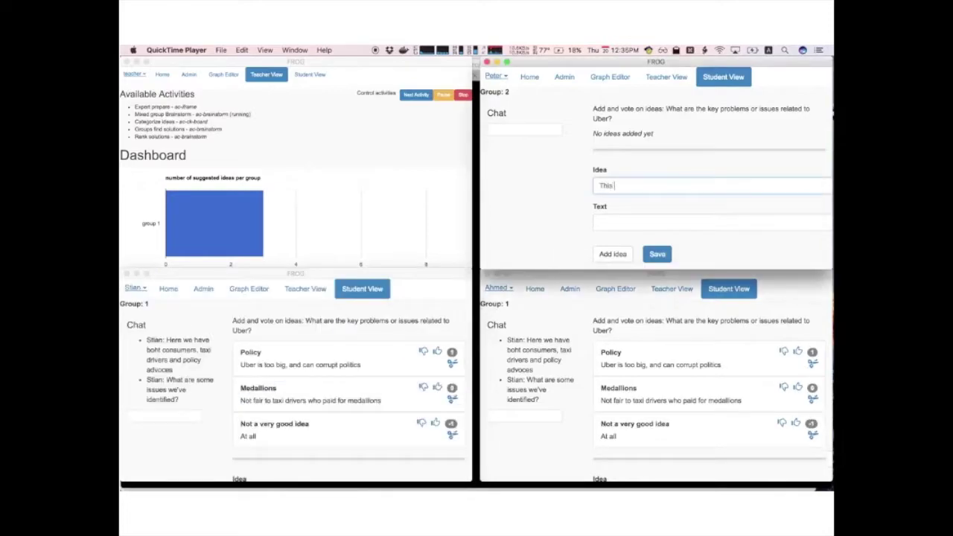
As the group 2 student, add the idea "Uber or Lyft" with the text "Does it make a difference?".
text(Uber or Lyft)
key(Tab)
text(Does it make a difference?)
click(614, 254)
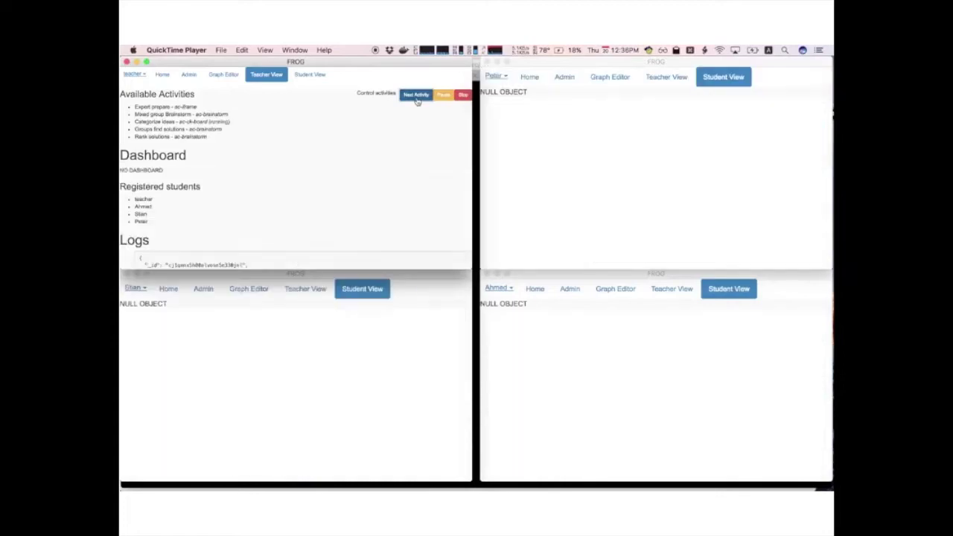
Sort the idea cards on the board, placing Policy under Consumer Protection and Uber or Lyft under Supporting innovation.
drag(664, 127, 561, 145)
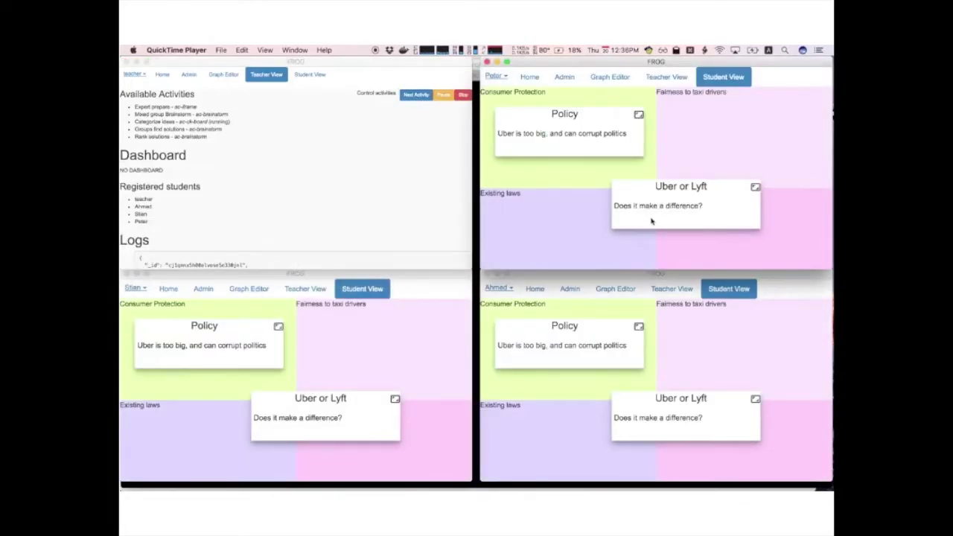
drag(651, 221, 709, 251)
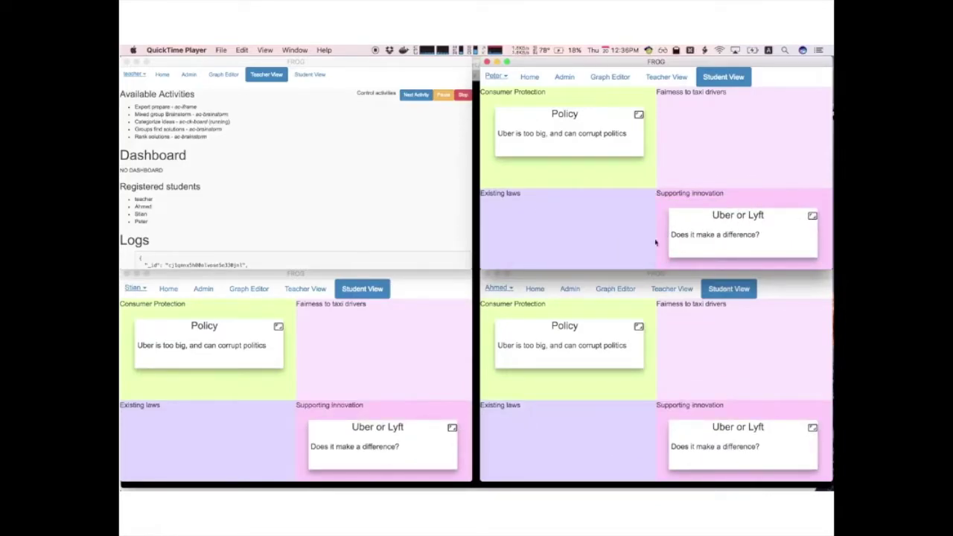
Pause and resume the session from the teacher view, and advance it to the activity after Categorize ideas.
click(442, 95)
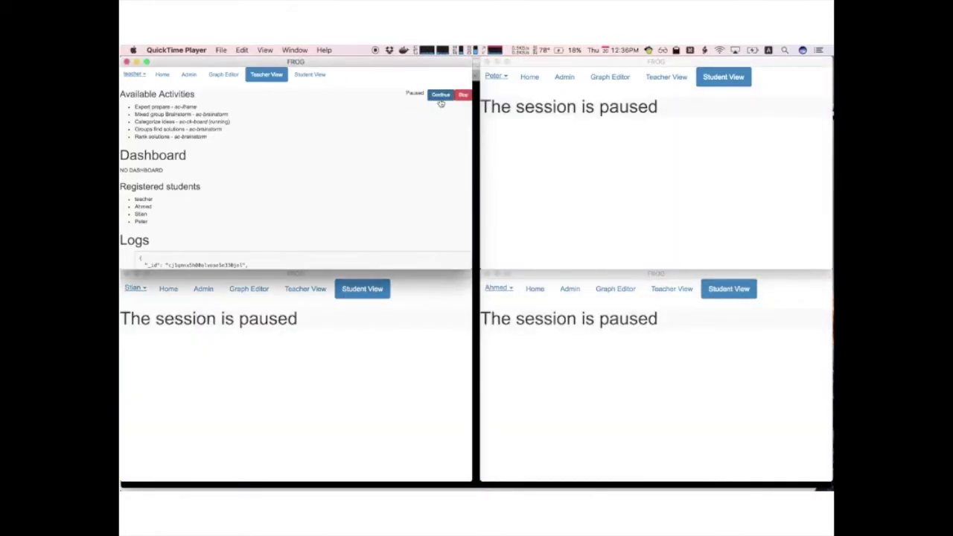
click(441, 96)
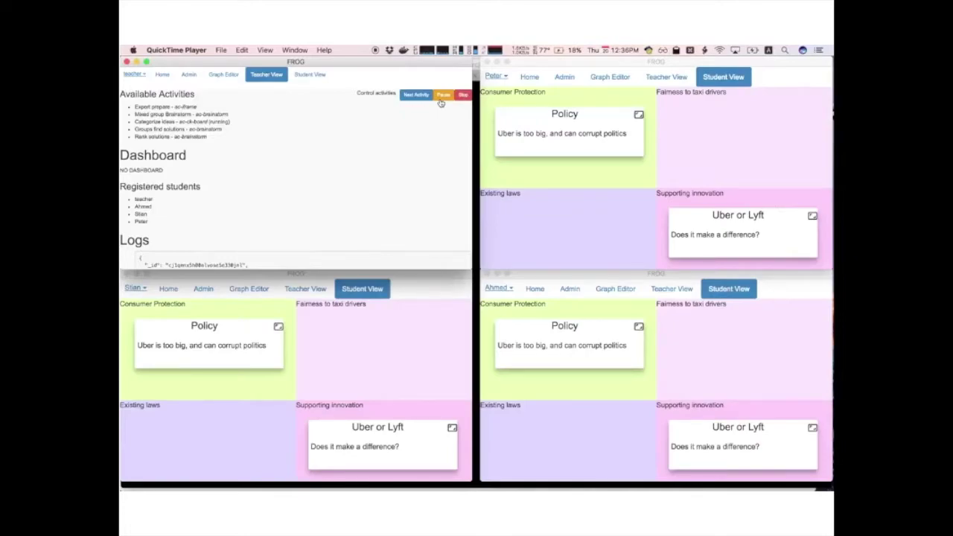
click(417, 95)
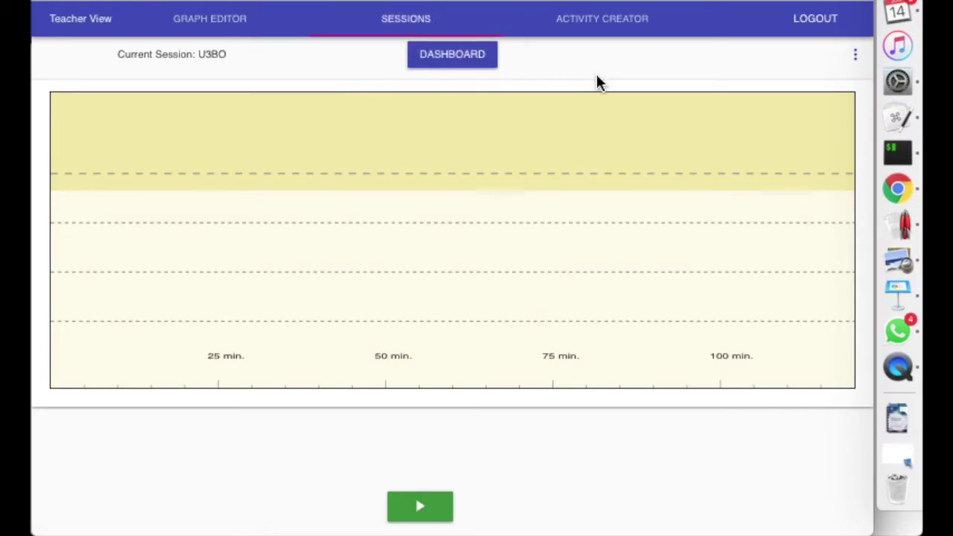
Open the activity creator and return from the Train Activity to the list of activity types.
click(639, 34)
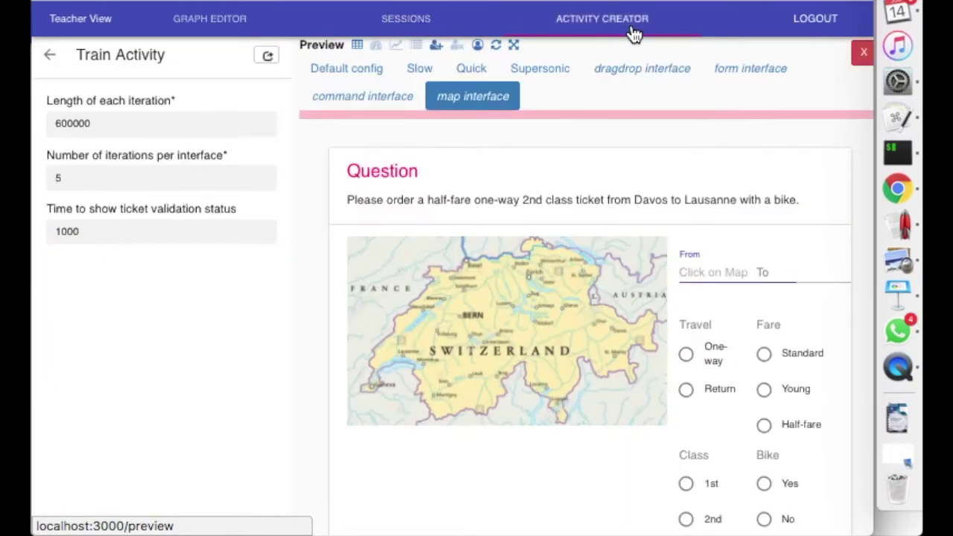
click(46, 60)
scroll(160, 116, down, 1)
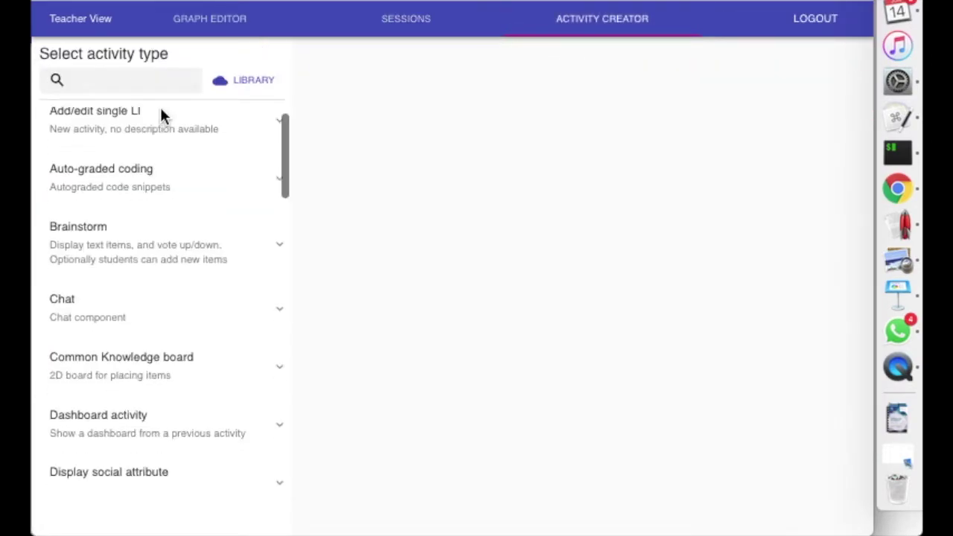
scroll(159, 116, up, 1)
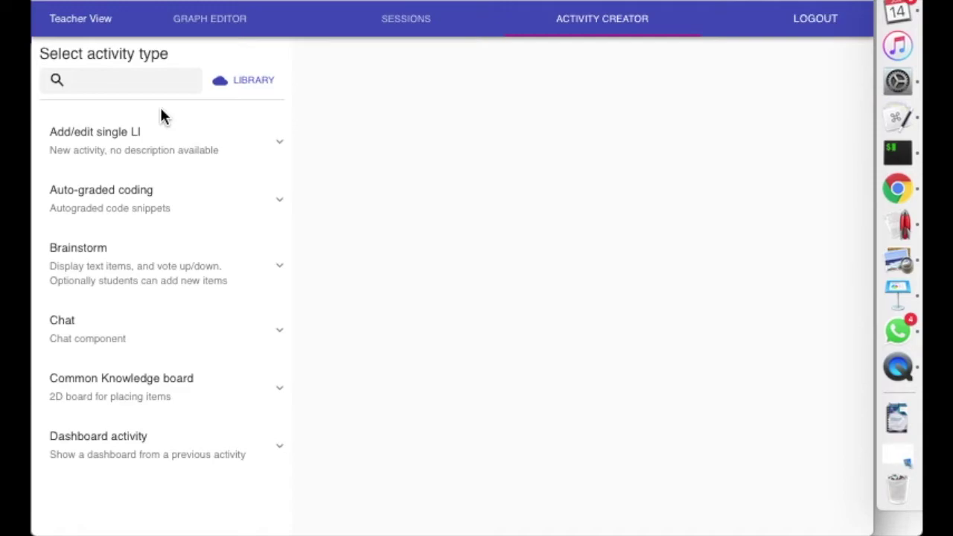
Choose the Auto-graded coding activity and load its SortArray example configuration in the preview.
click(130, 195)
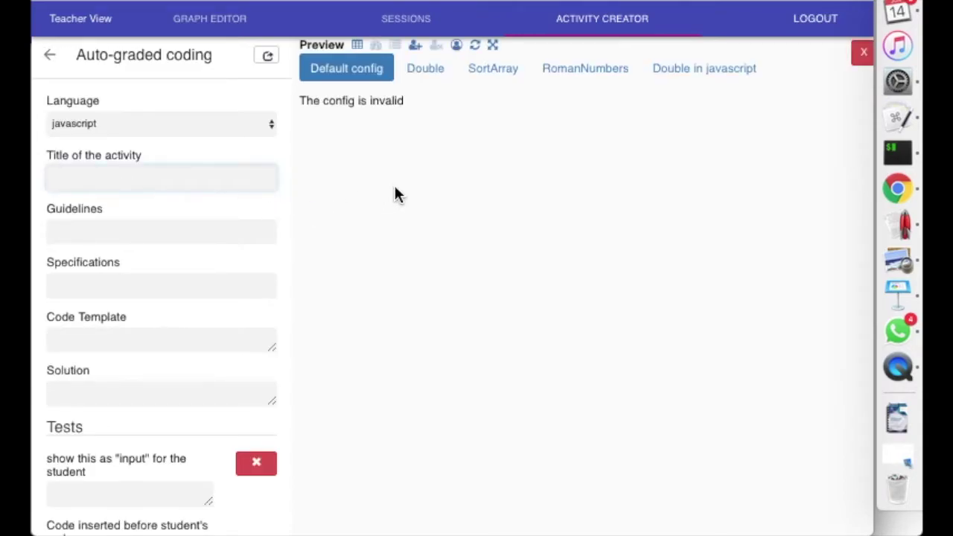
click(509, 78)
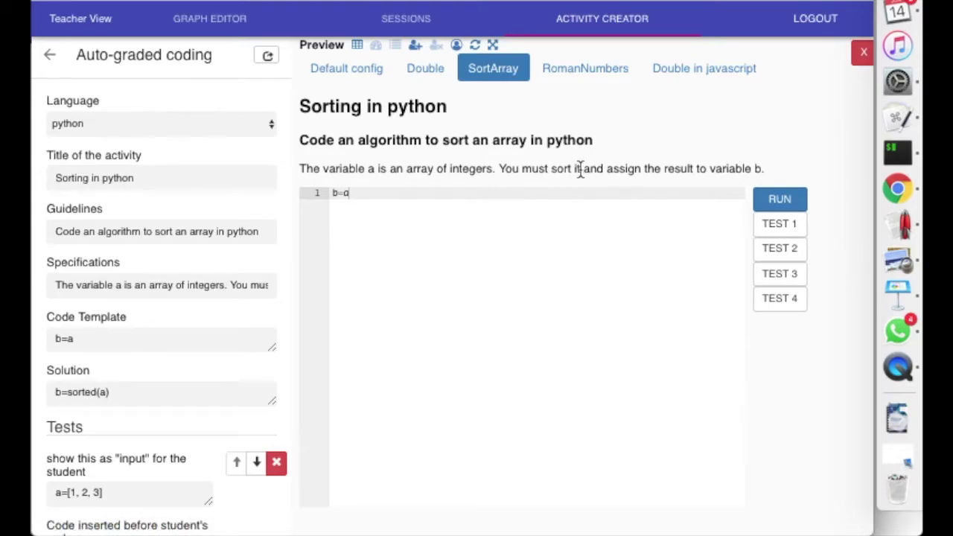
Load the Double in javascript example, run its Test 1 and Test 2, and display the activity's dashboard beside the student view.
click(579, 75)
click(671, 68)
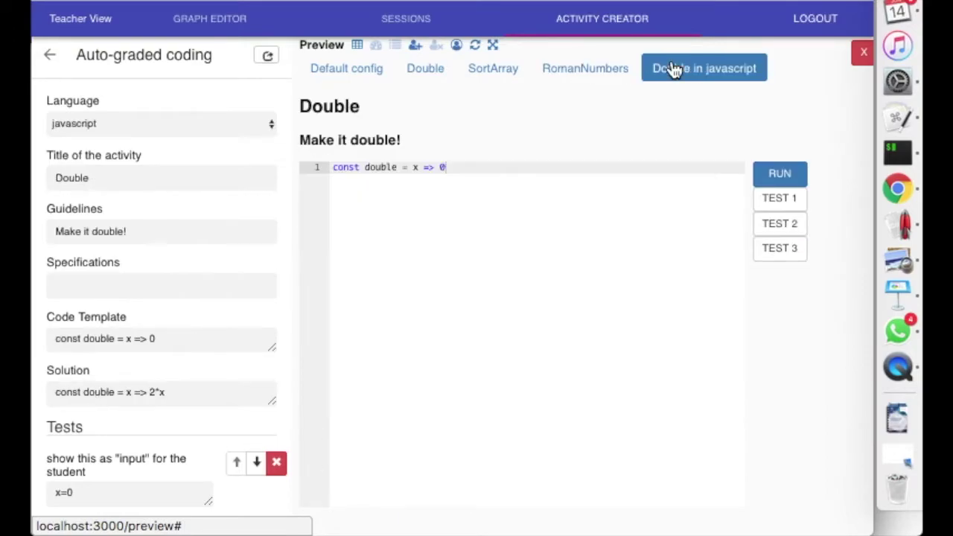
click(776, 199)
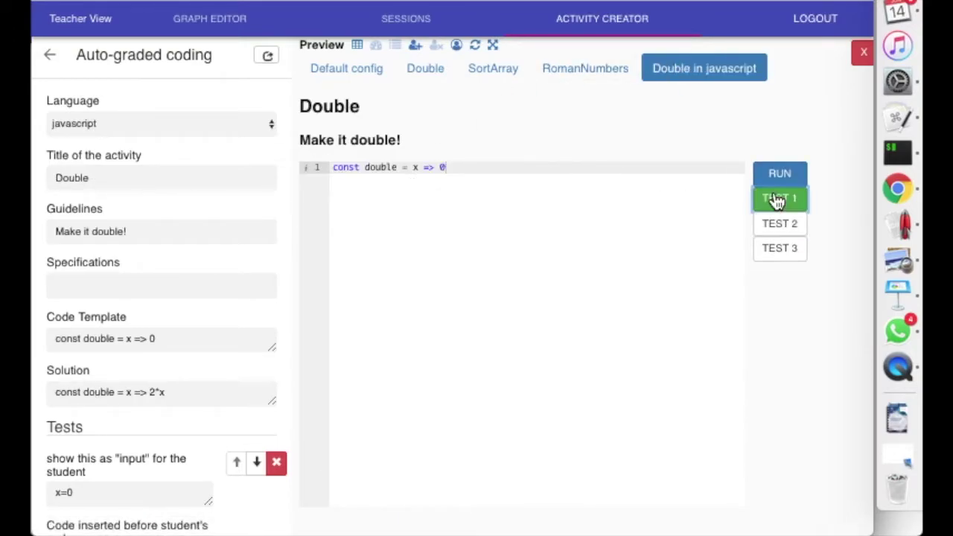
click(782, 231)
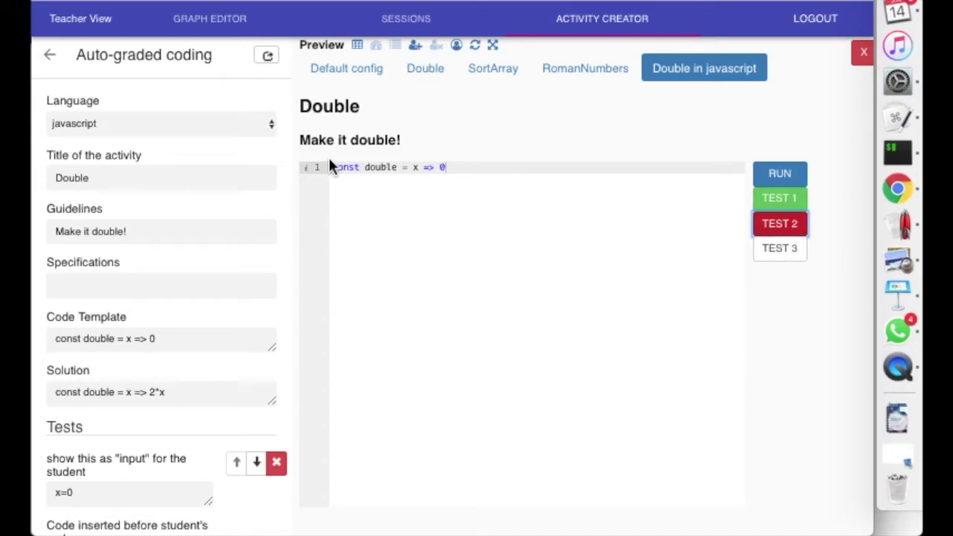
click(378, 47)
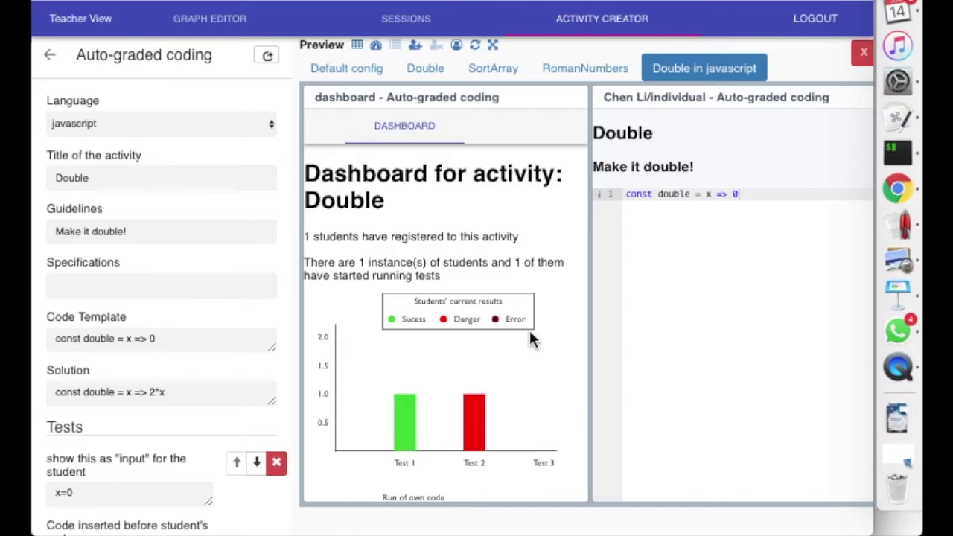
Choose the Chat activity type and insert a robot prompt at the beginning of the chat reading "Please discuss".
click(49, 54)
scroll(164, 251, down, 2)
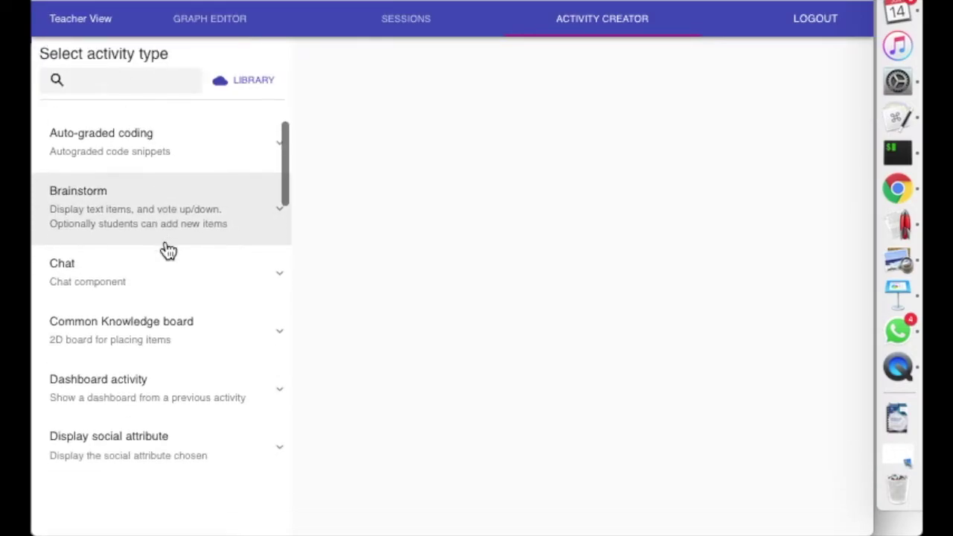
click(194, 278)
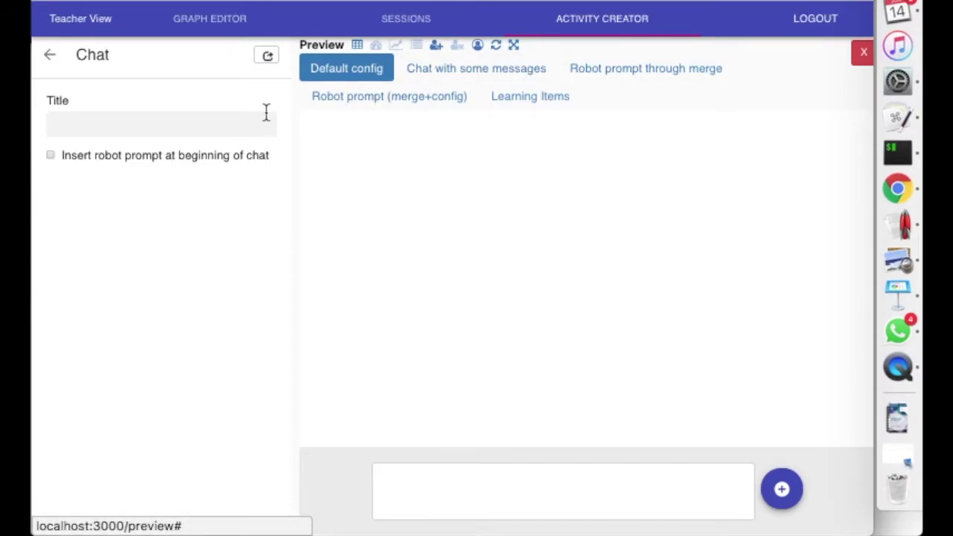
click(220, 164)
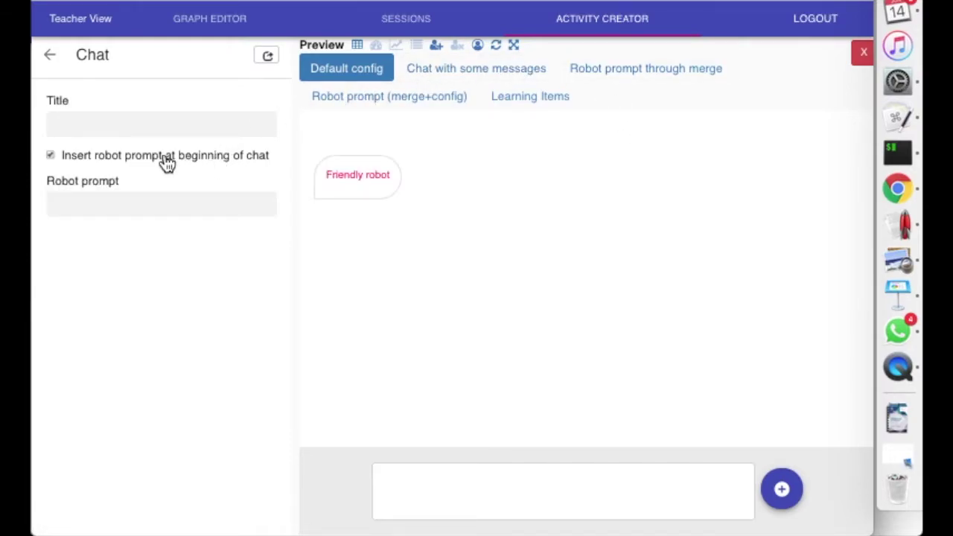
click(137, 195)
text(Please discuss)
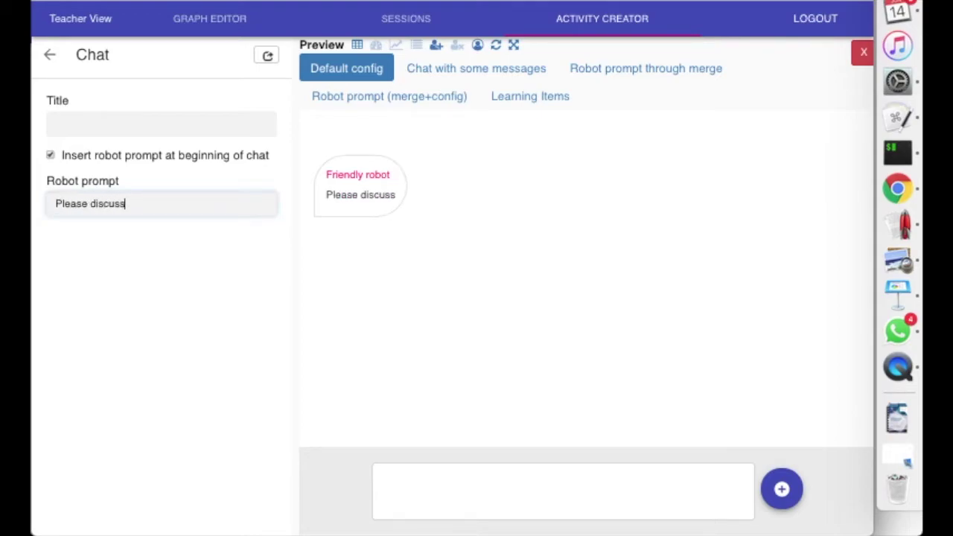
Load the Chat with some messages example, send "hi" from an added second student, and show the word cloud dashboard.
click(443, 68)
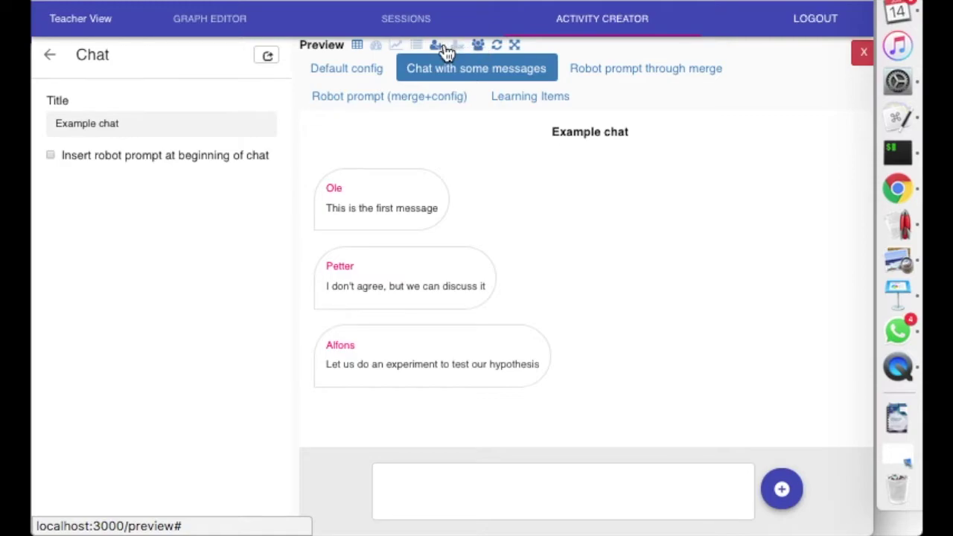
click(441, 47)
click(690, 493)
text(hi)
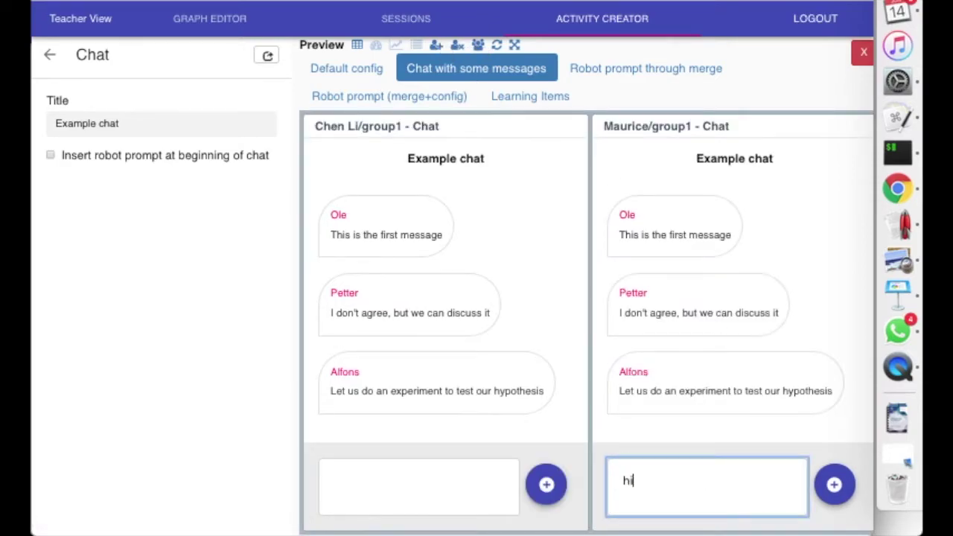
key(Return)
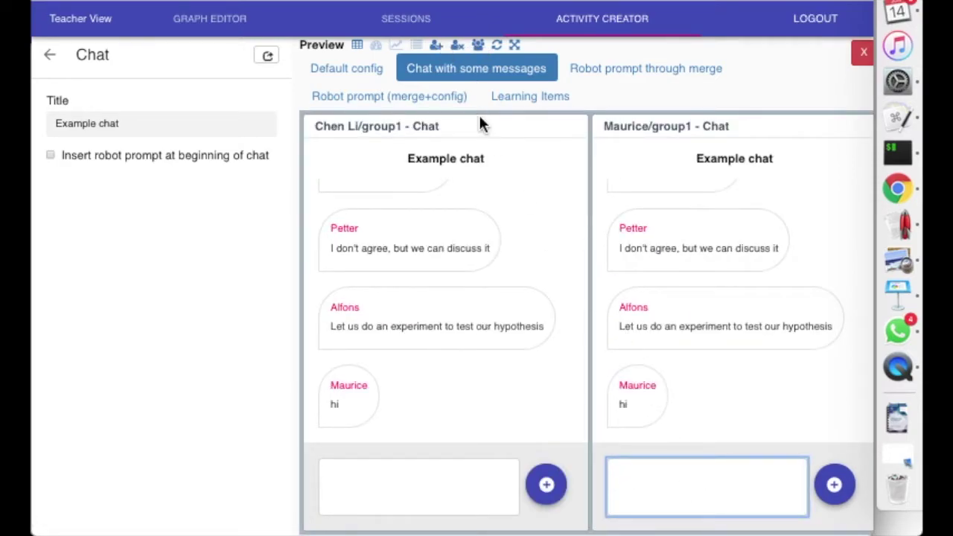
click(375, 46)
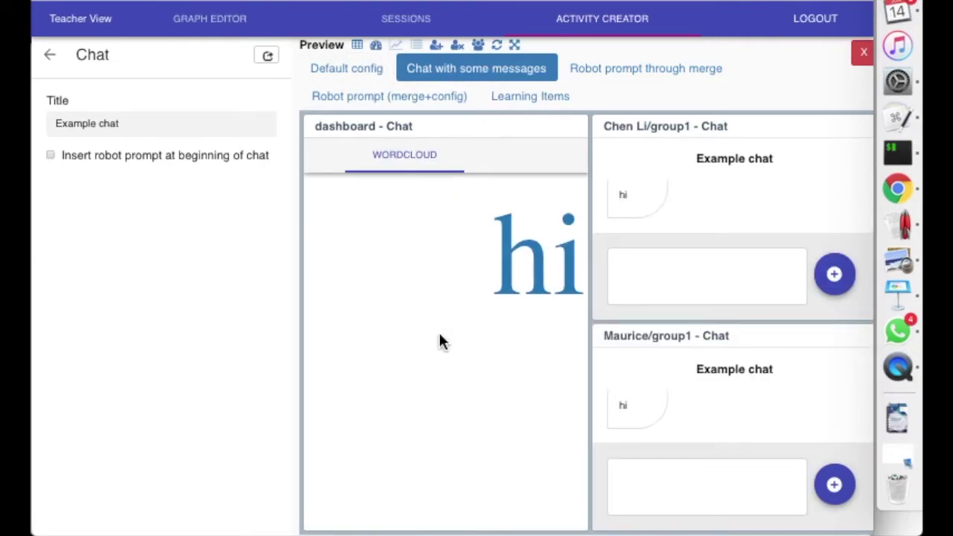
Return to the activity types and open the Train Activity.
click(46, 55)
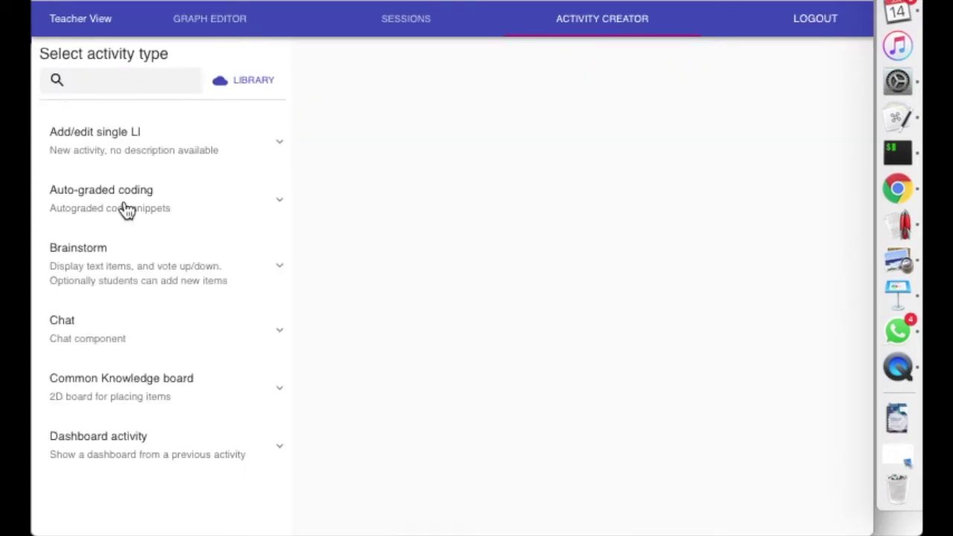
scroll(164, 343, down, 10)
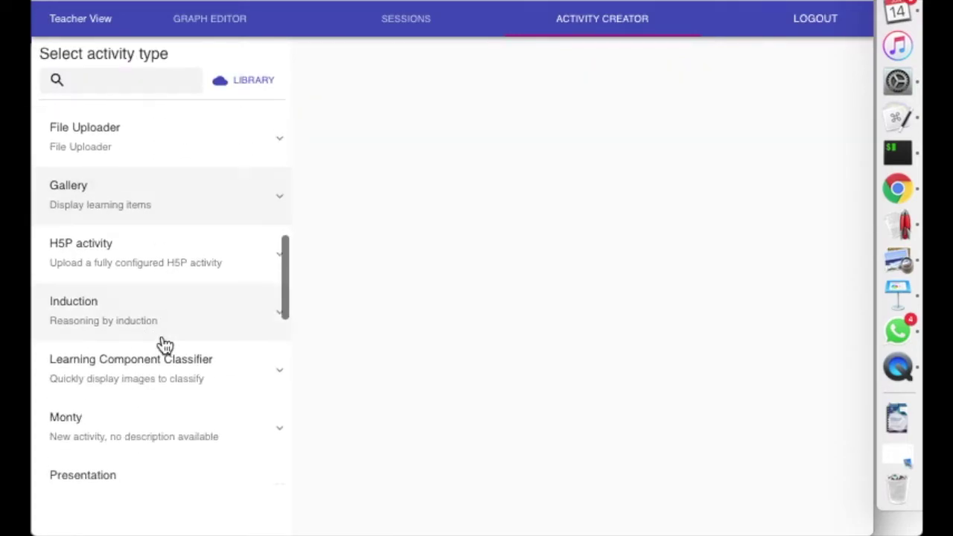
scroll(164, 344, down, 2)
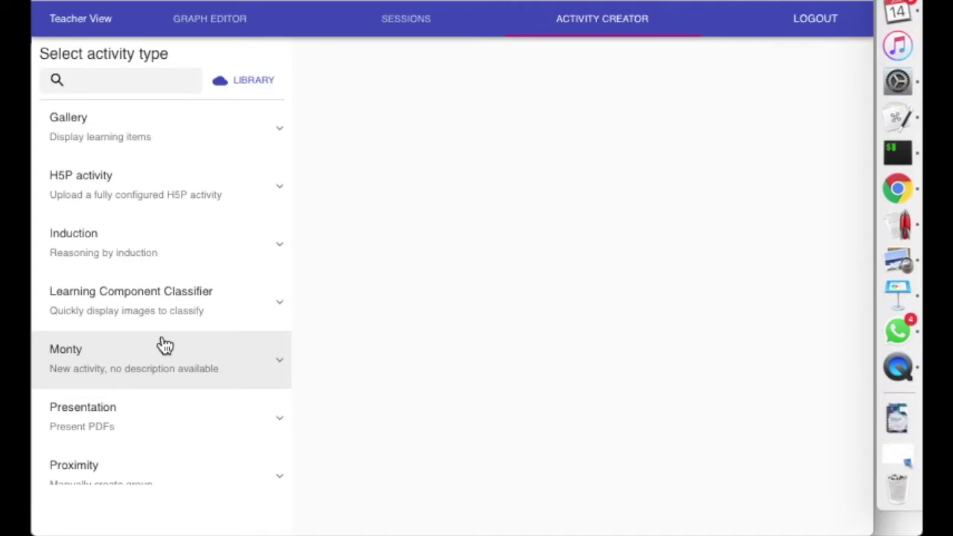
scroll(164, 345, down, 3)
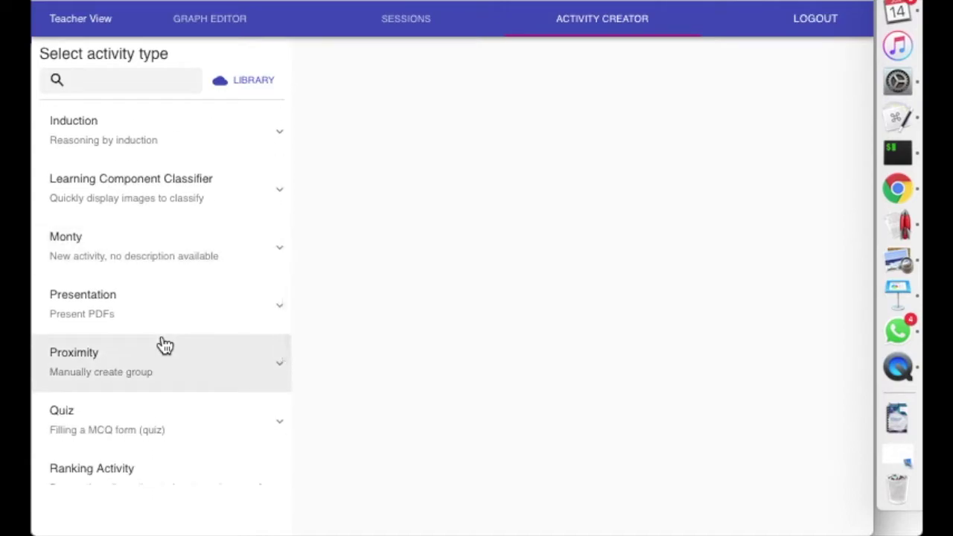
scroll(165, 345, down, 10)
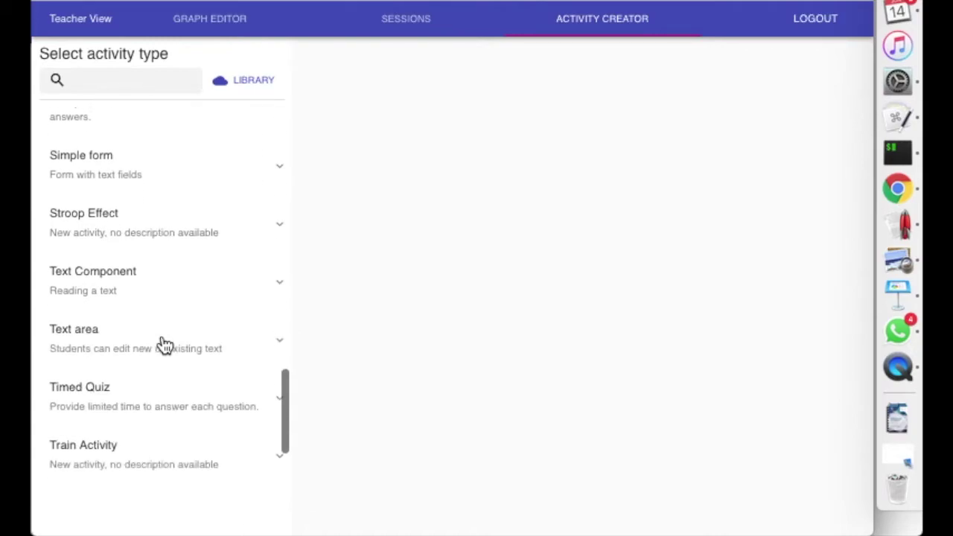
scroll(164, 373, down, 1)
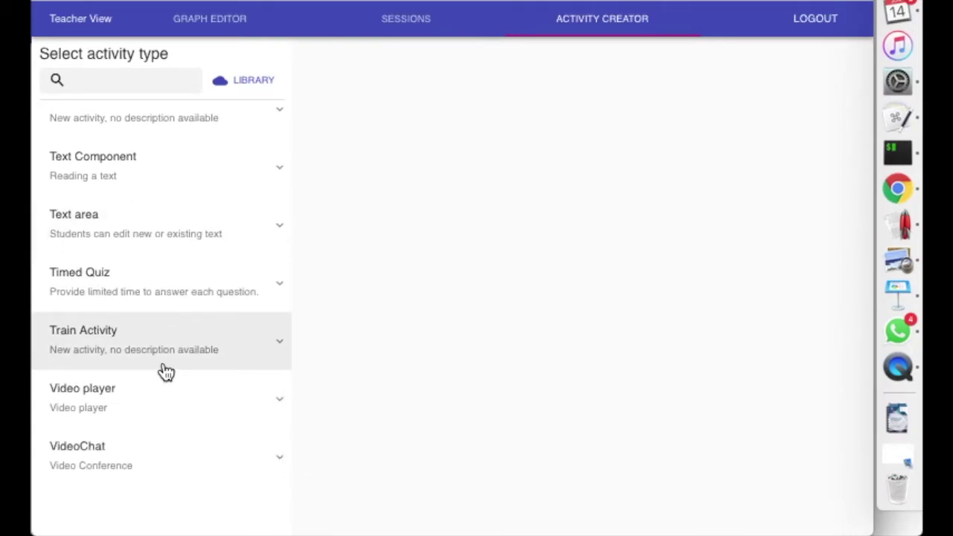
click(165, 372)
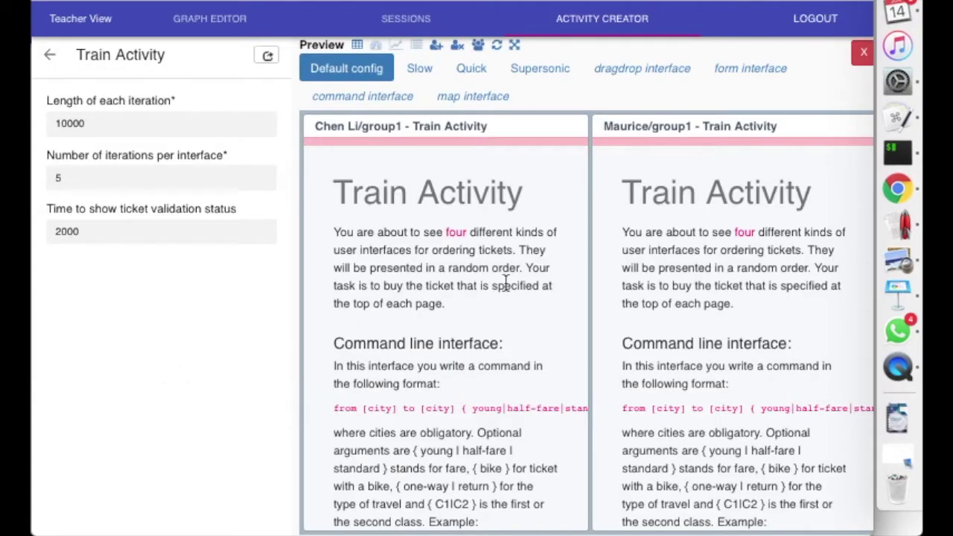
Preview the Train Activity's command interface and dragdrop interface examples.
click(439, 103)
click(390, 100)
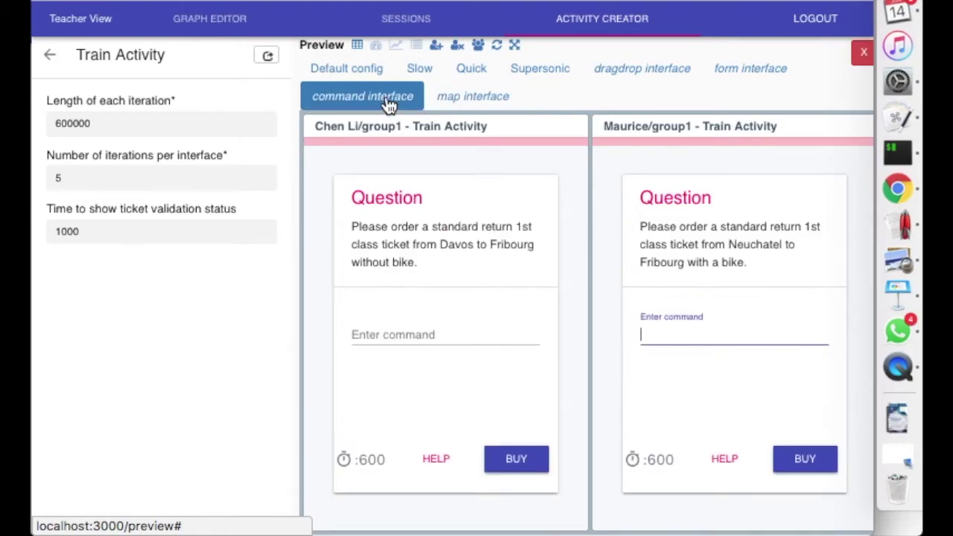
click(616, 79)
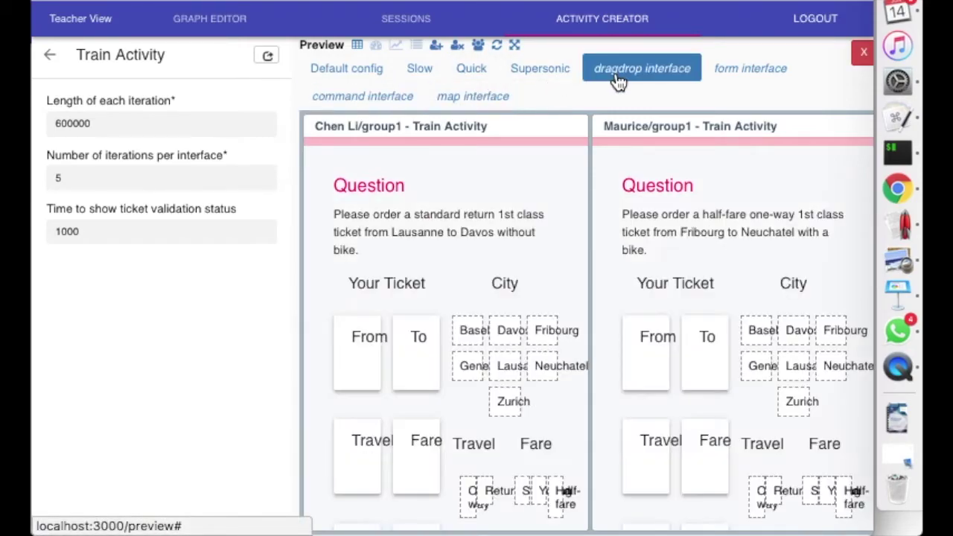
scroll(514, 233, down, 3)
scroll(511, 232, up, 1)
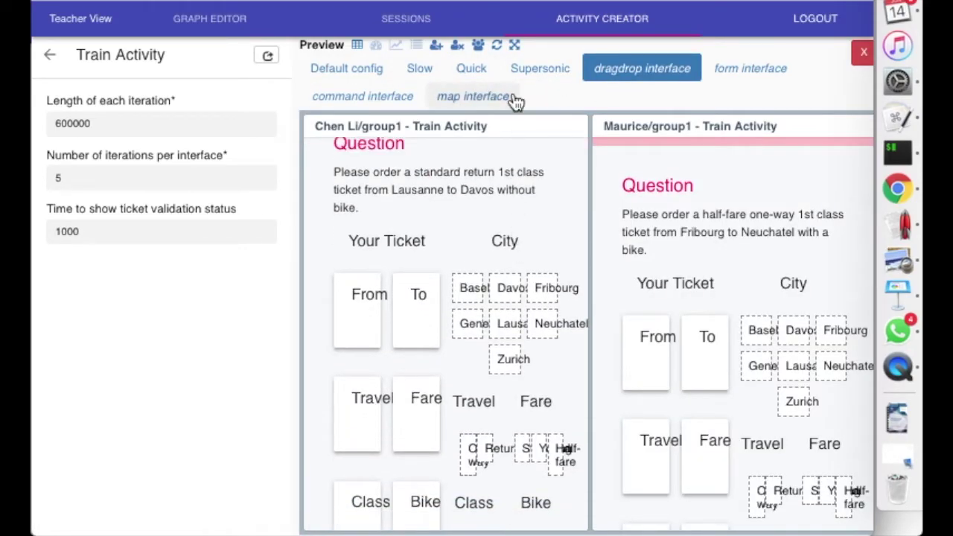
click(476, 69)
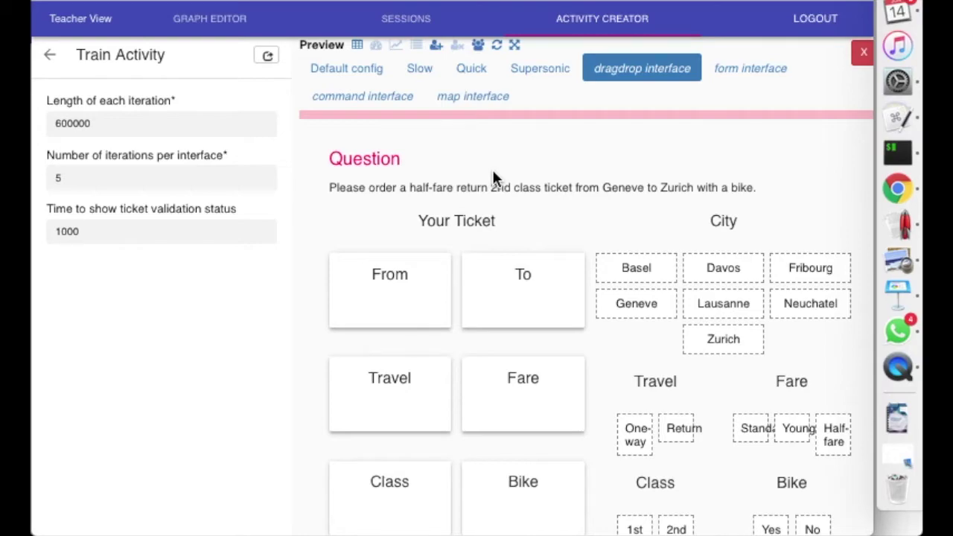
Show the Train Activity dashboard, set the ticket from Davos to Fribourg, and view the dashboard's progress graph.
click(376, 45)
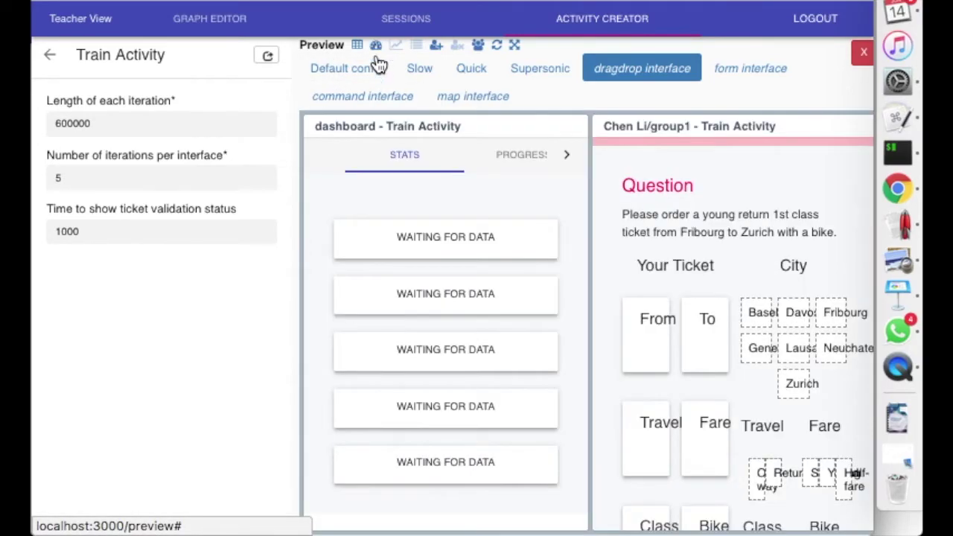
mouse_move(653, 325)
mouse_down()
mouse_move(776, 330)
mouse_move(810, 317)
mouse_move(649, 324)
mouse_up()
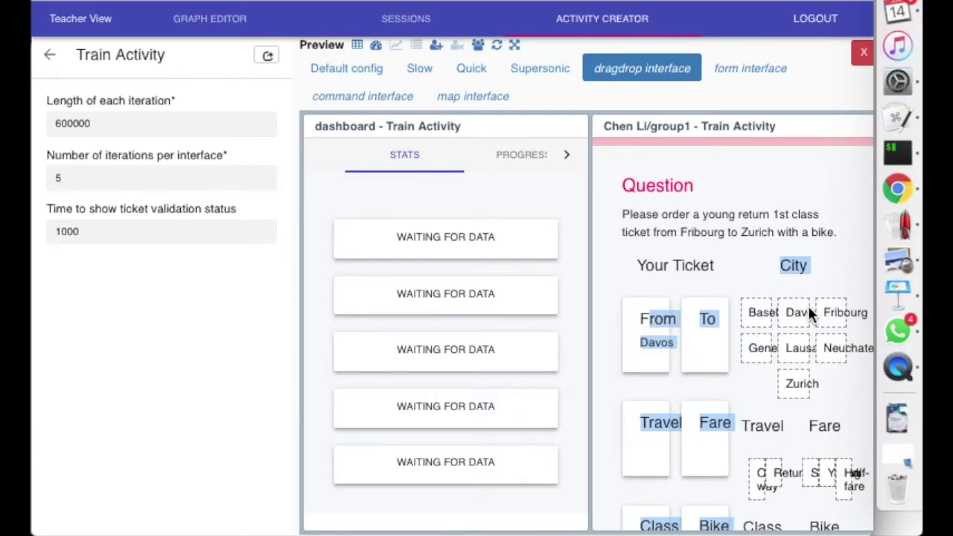
drag(820, 313, 708, 332)
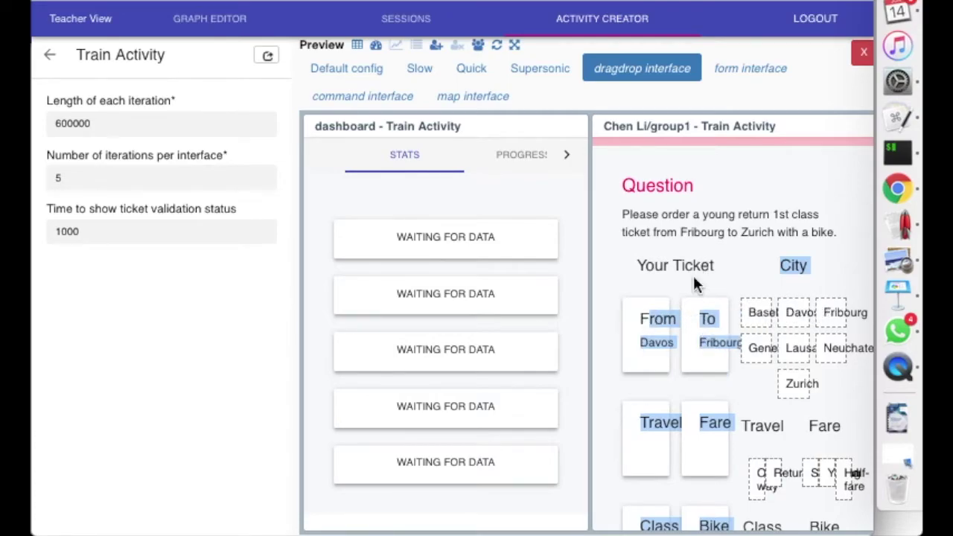
click(548, 160)
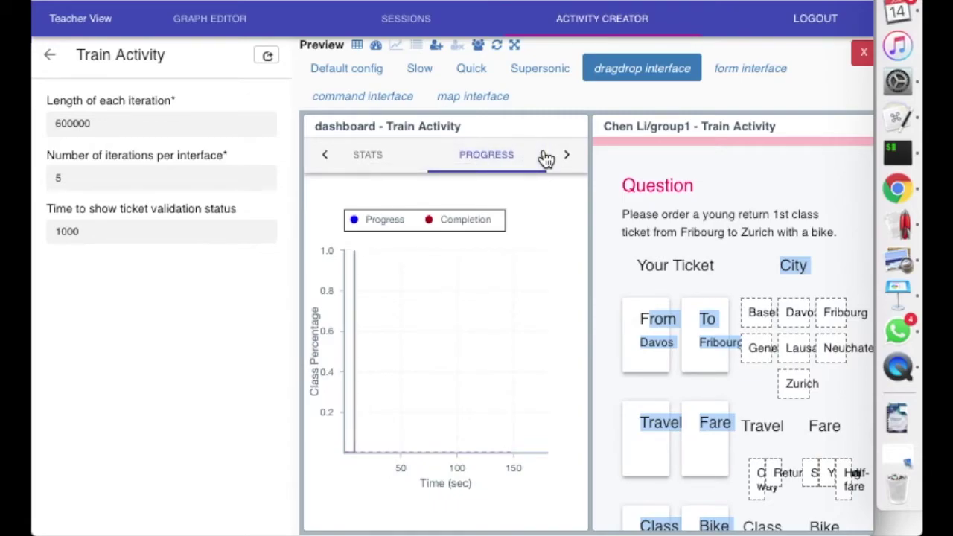
Go back to the activity types, browse them, and open the Quiz activity.
click(50, 59)
scroll(153, 387, down, 15)
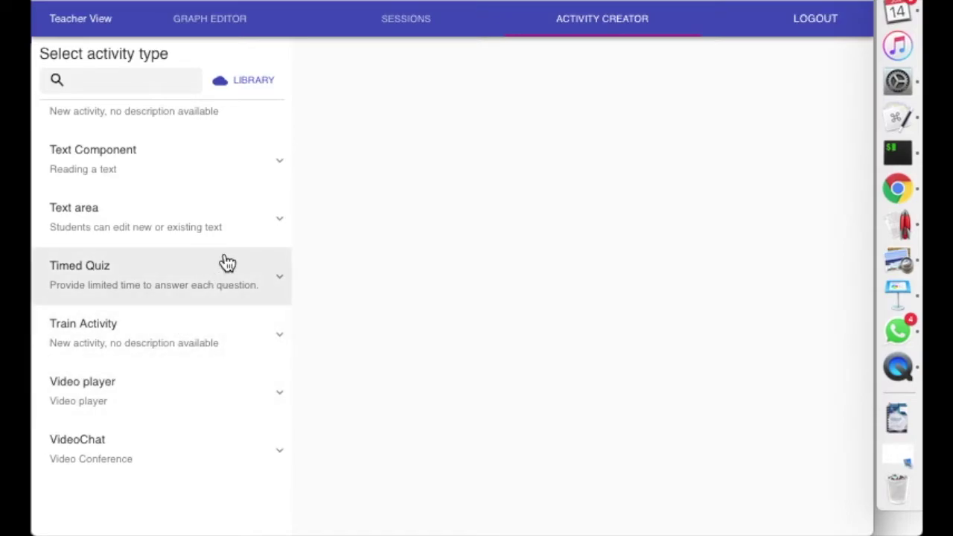
scroll(226, 263, up, 2)
scroll(226, 261, down, 2)
scroll(225, 261, up, 6)
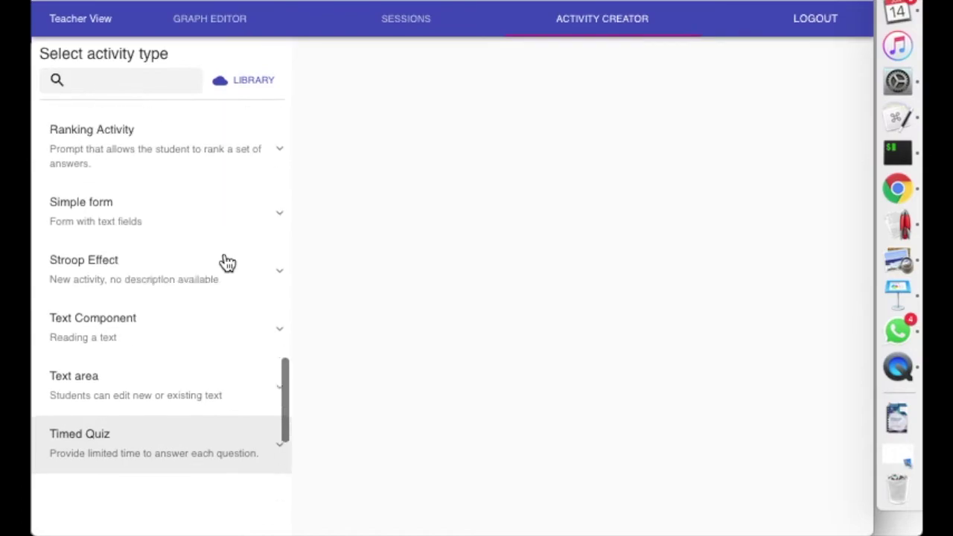
scroll(211, 254, up, 2)
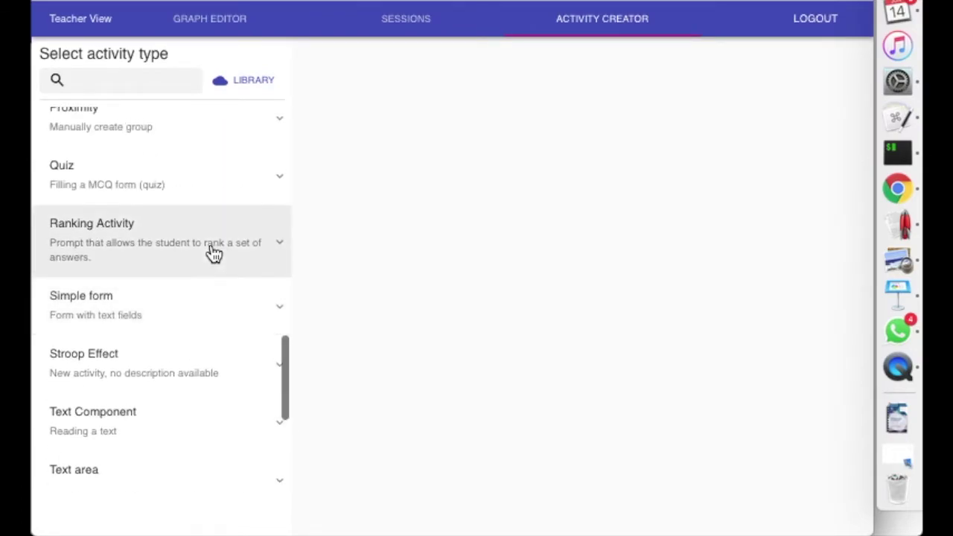
click(232, 197)
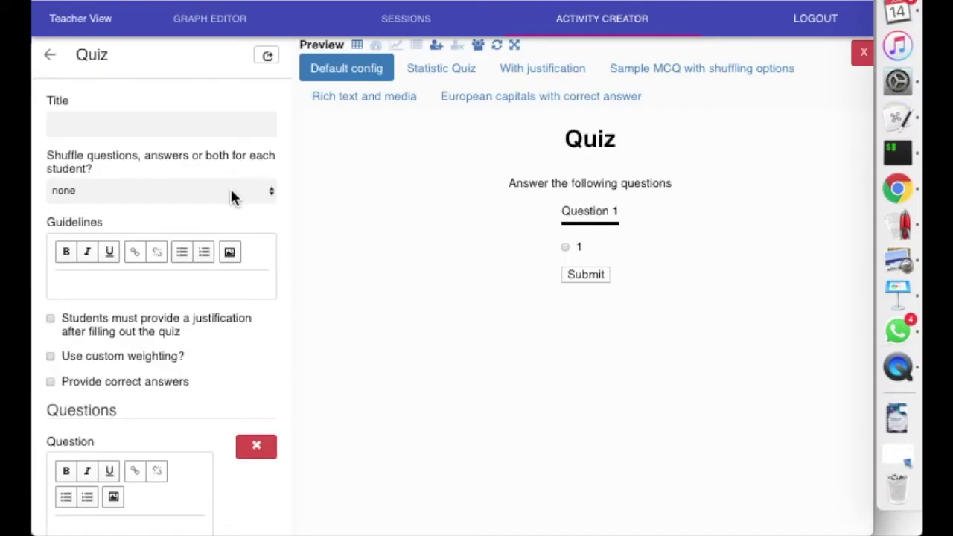
Preview the Statistic Quiz and Rich text and media examples, and display the CS211 Week 2 sample progress dashboard.
click(461, 88)
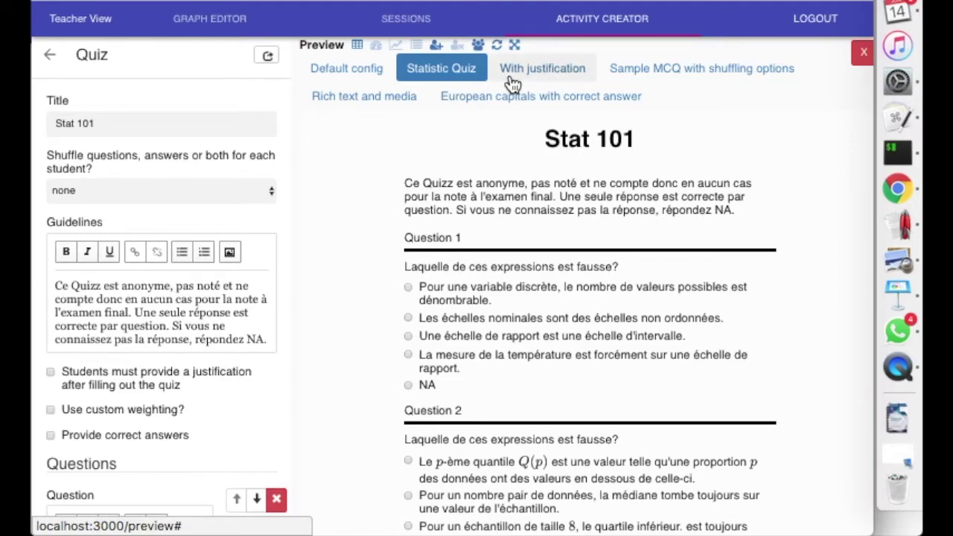
click(406, 107)
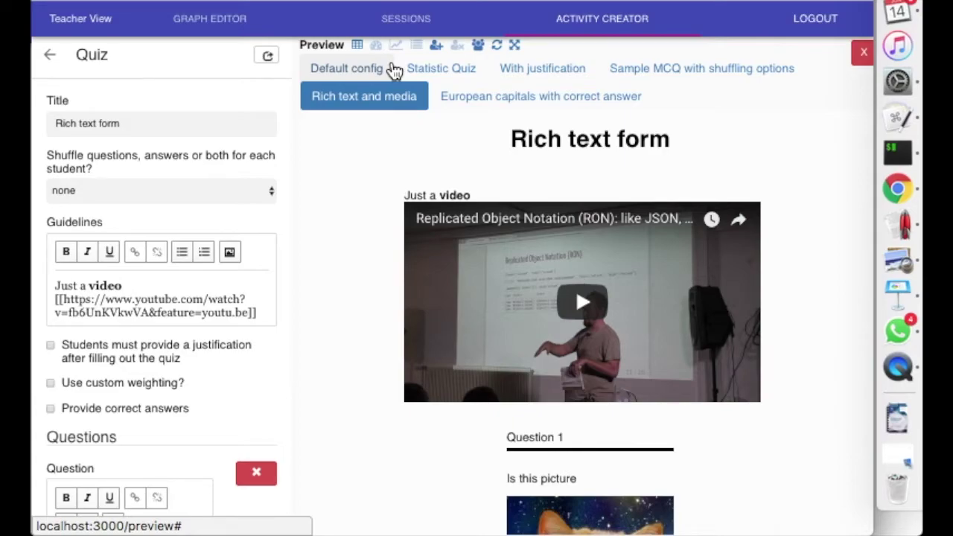
click(396, 45)
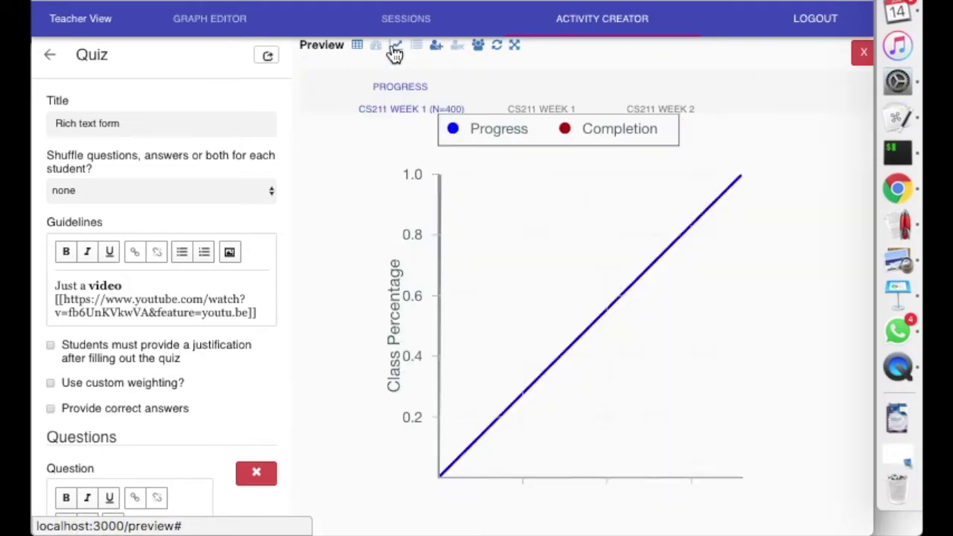
click(681, 110)
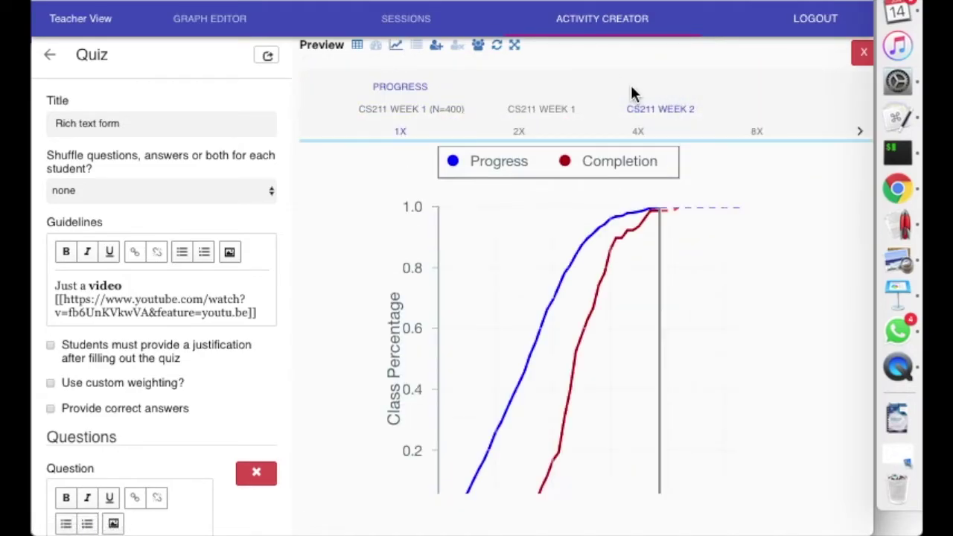
Examine the CS211 Week 2 progress and completion graph, and replay the sample data at 16X speed.
scroll(630, 83, down, 2)
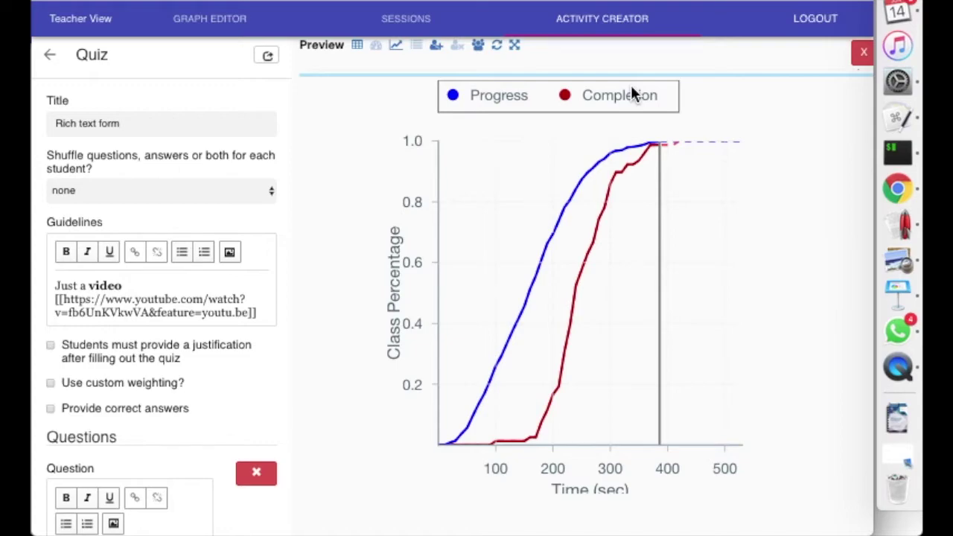
mouse_move(634, 93)
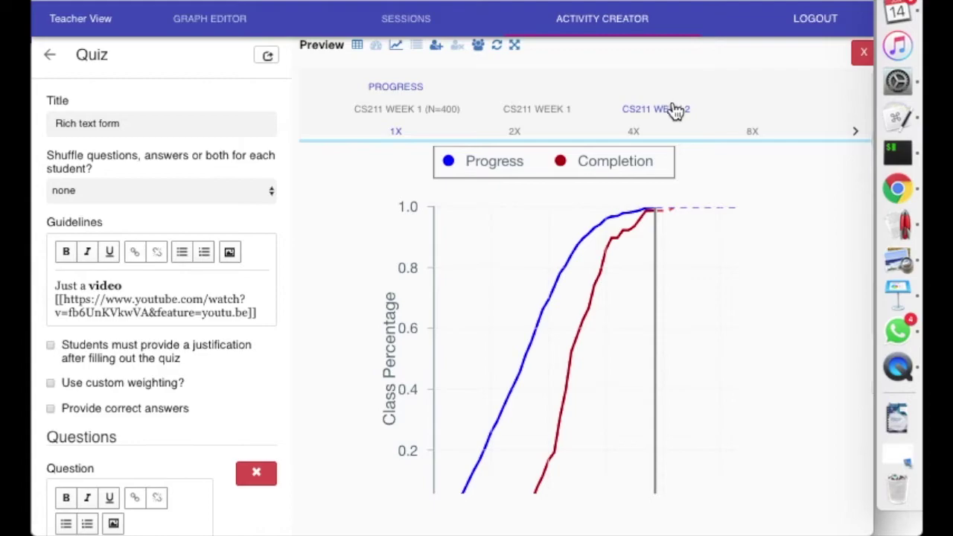
scroll(777, 137, right, 2)
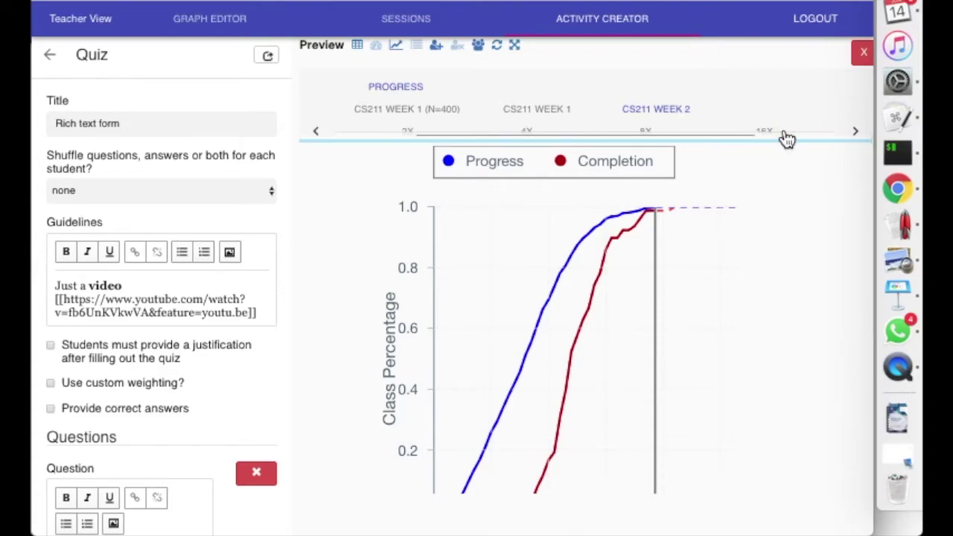
click(770, 136)
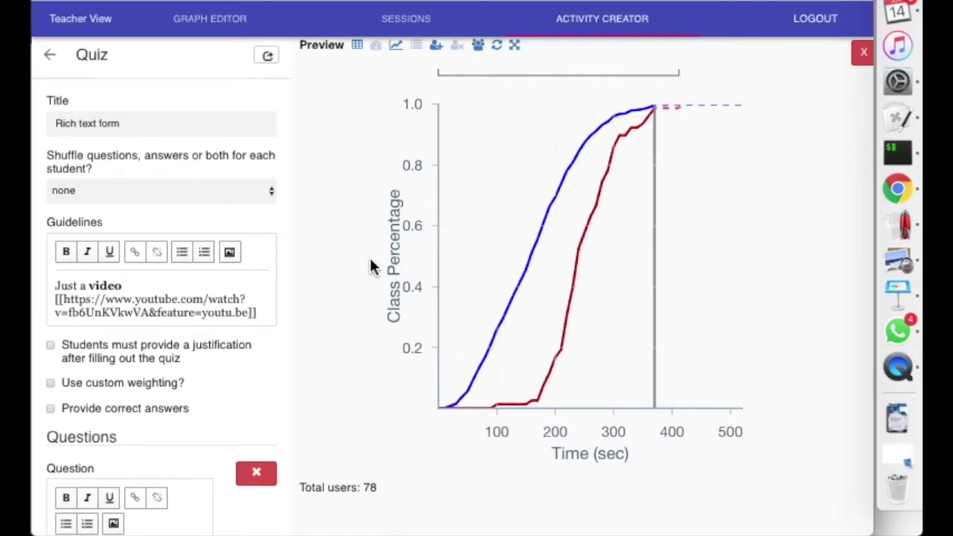
Open the graph editor and set the type of the new operator in the unnamed graph to RSS.
click(240, 28)
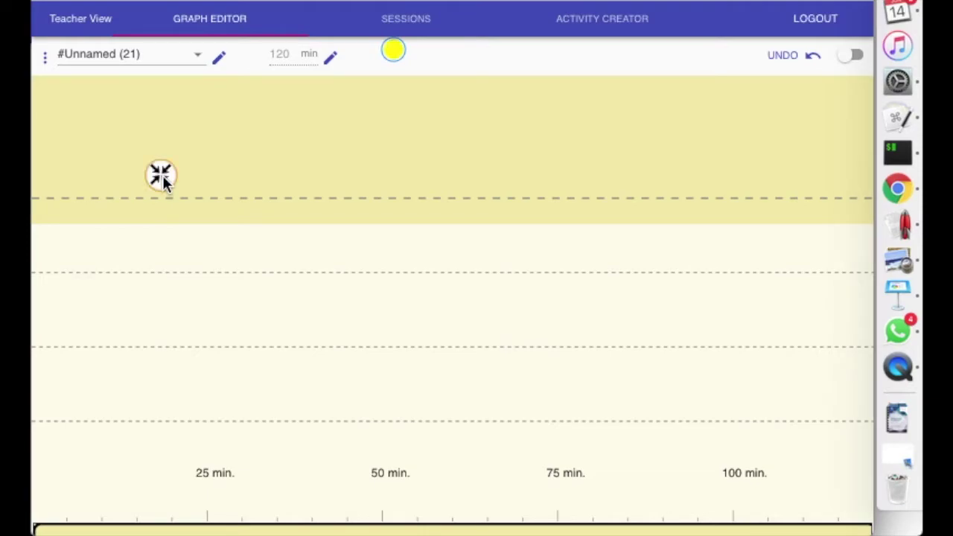
click(161, 177)
scroll(671, 273, down, 5)
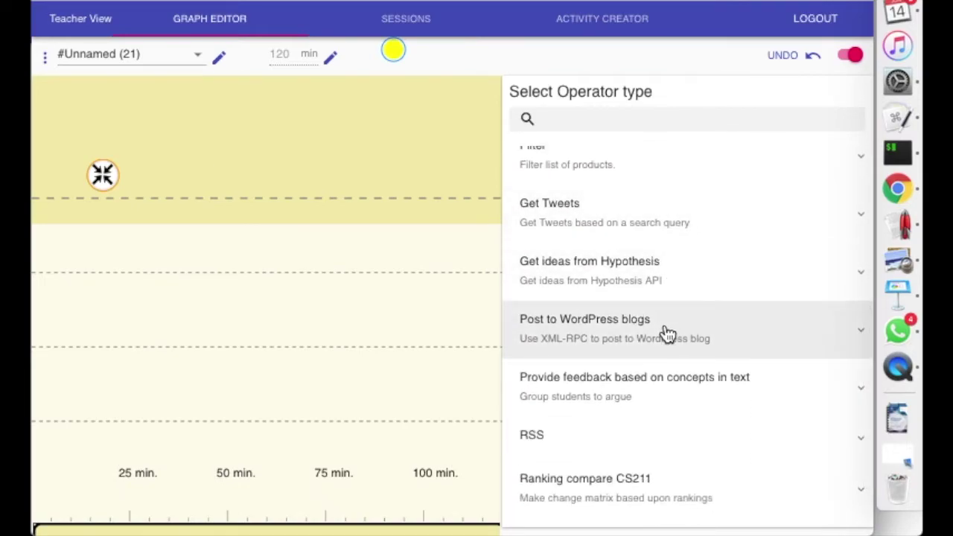
scroll(666, 334, down, 1)
click(664, 407)
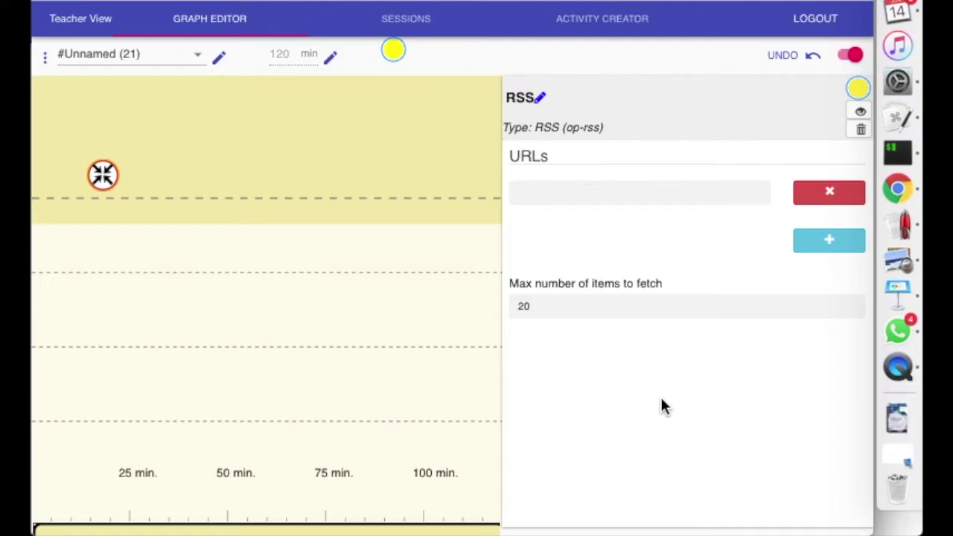
click(667, 191)
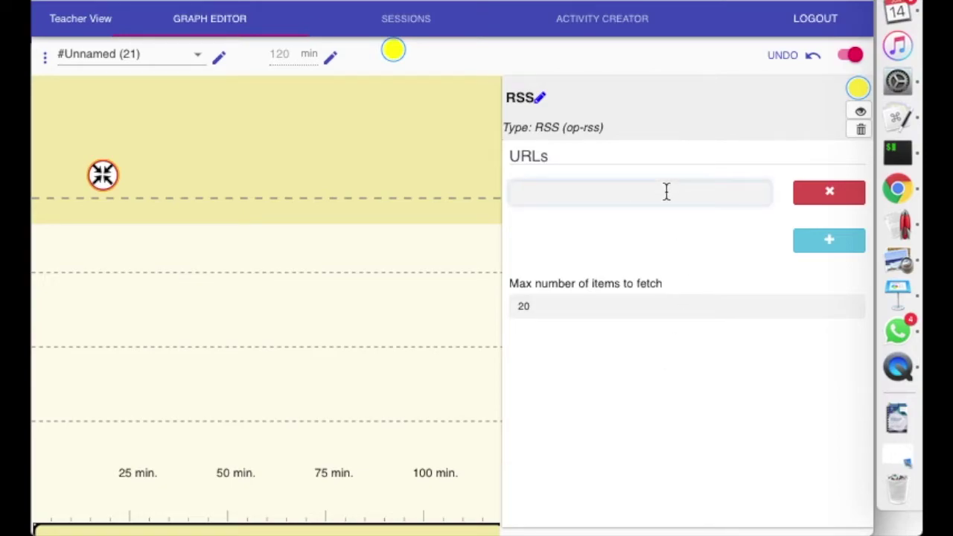
text(https://icchilisrv3.epfl.ch/TTCM)
key(super+a)
key(super+shift+v)
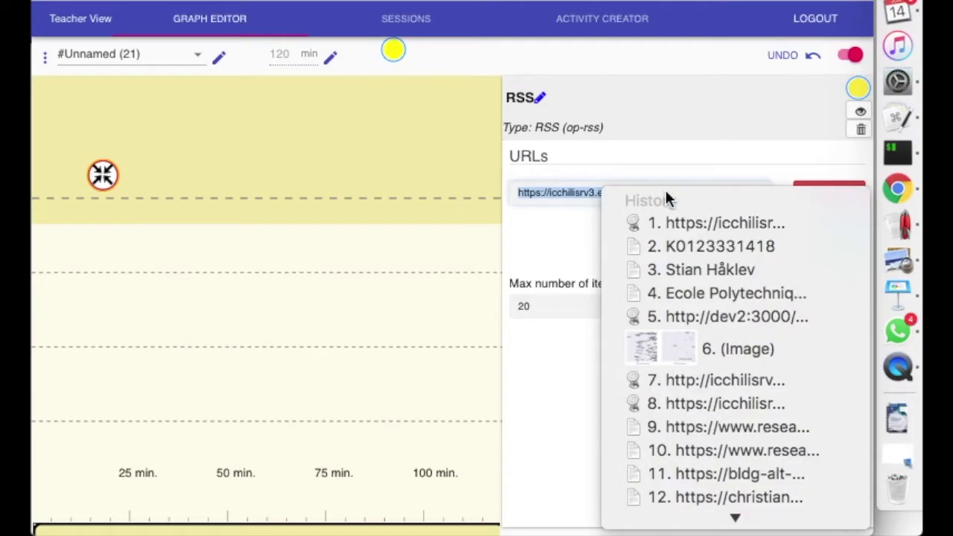
key(Down)
key(Up)
key(Up)
key(Up)
key(Return)
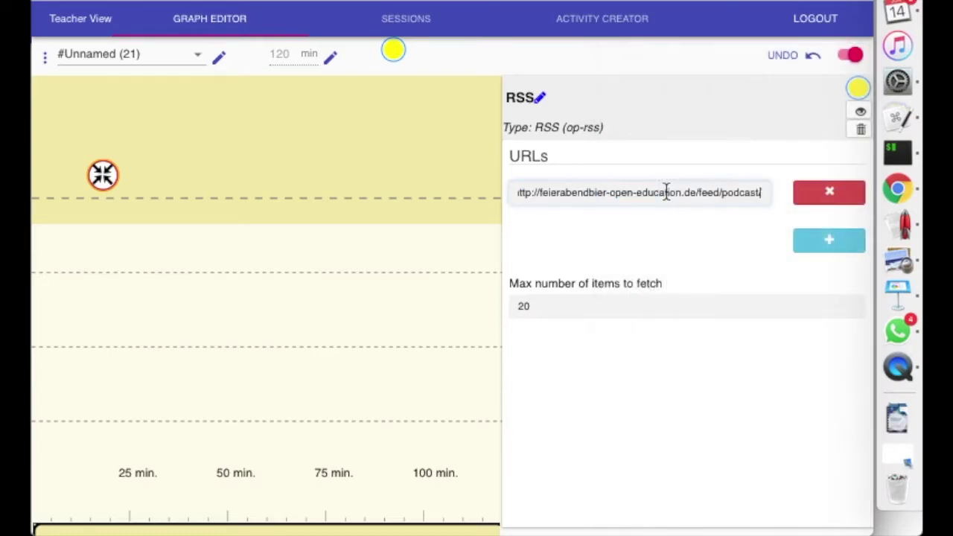
Preview the RSS operator's output, open Episode 54 and briefly play its audio, and close the preview.
click(858, 119)
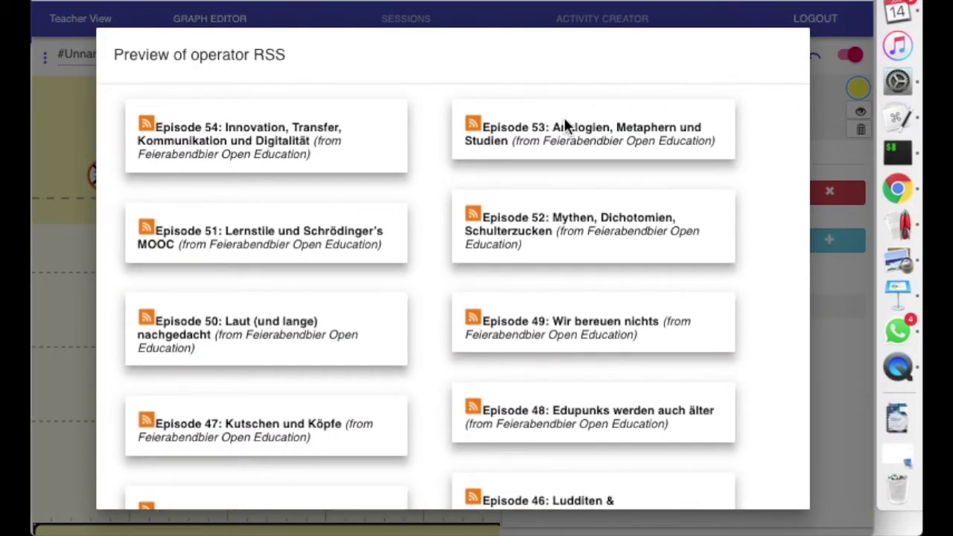
click(246, 146)
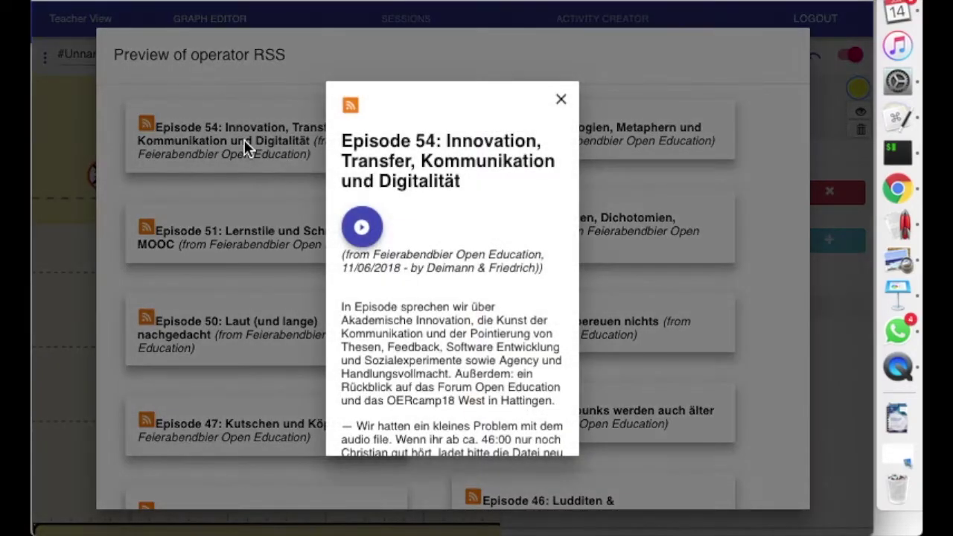
click(370, 228)
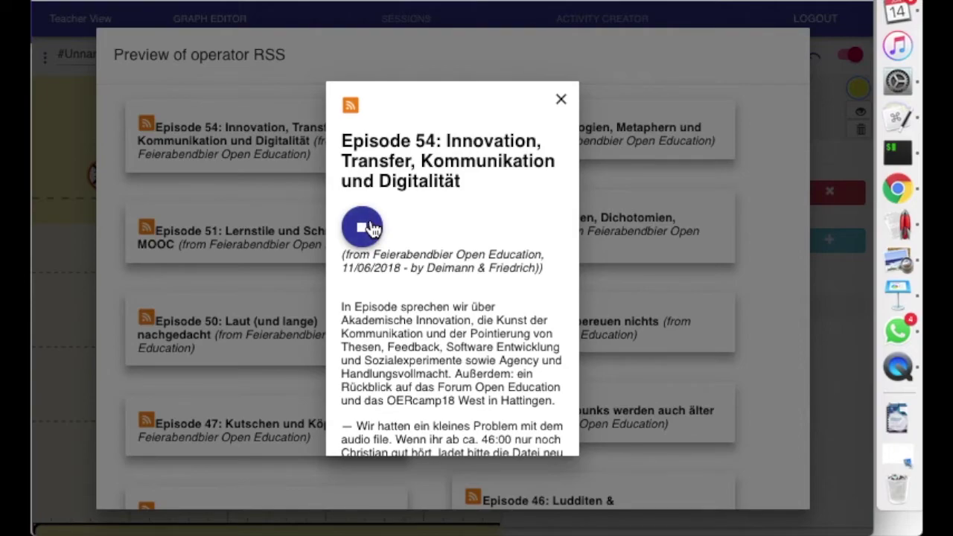
click(370, 228)
click(562, 99)
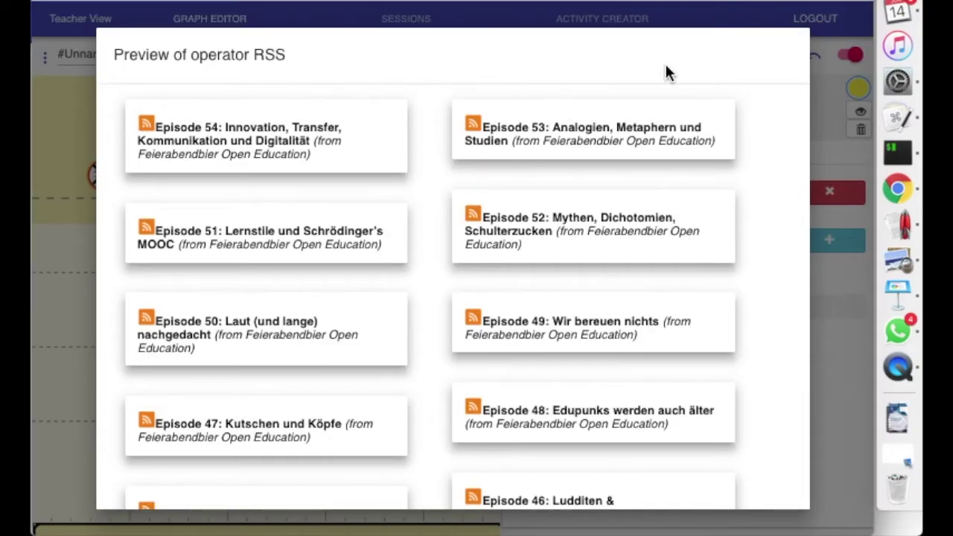
click(60, 136)
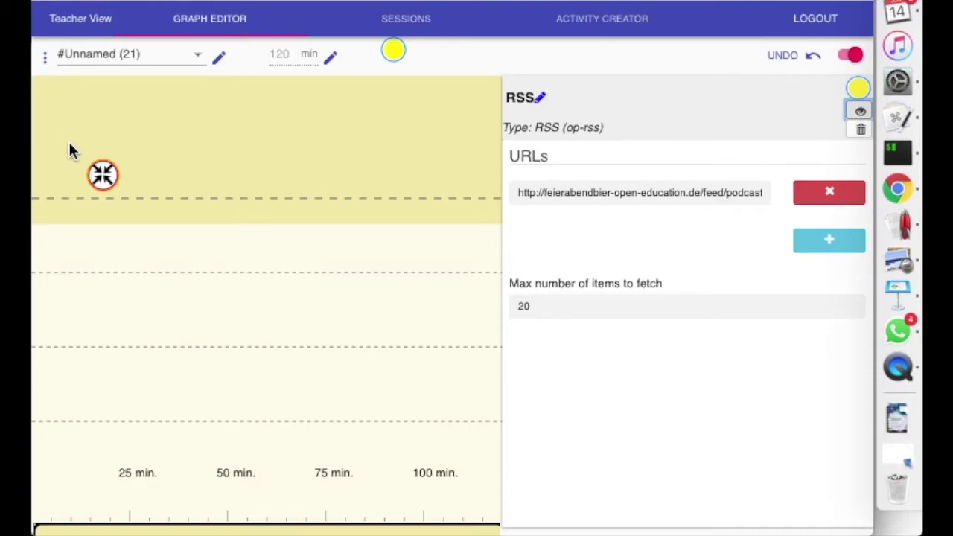
Switch to the teacher view of session 7TCM, inspect its Twitter operator's details, and show the graph in the graph editor.
key(ctrl+Tab)
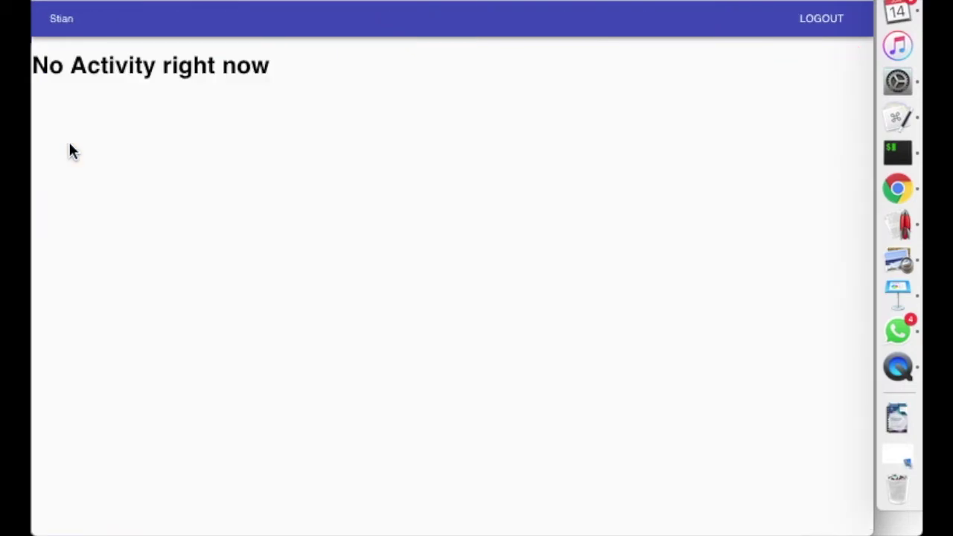
key(ctrl+Tab)
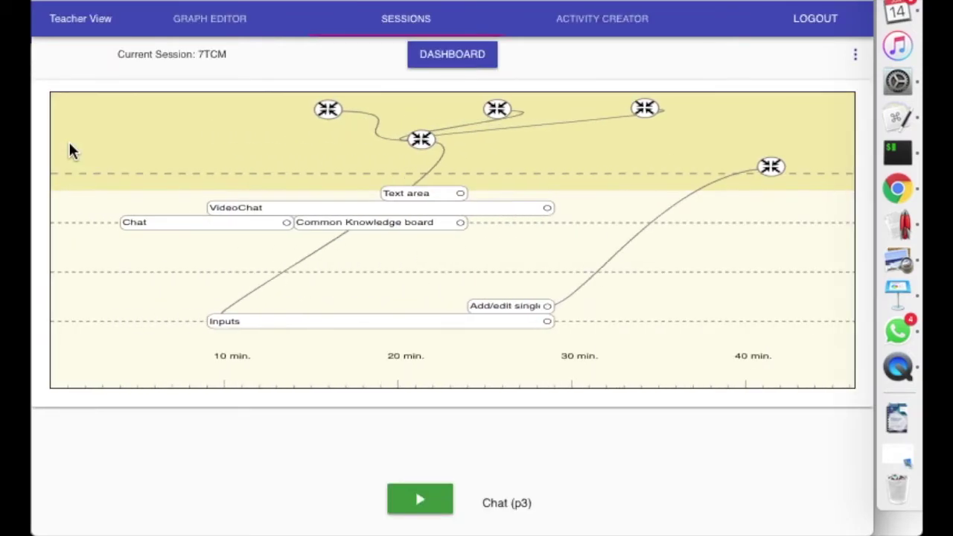
click(327, 111)
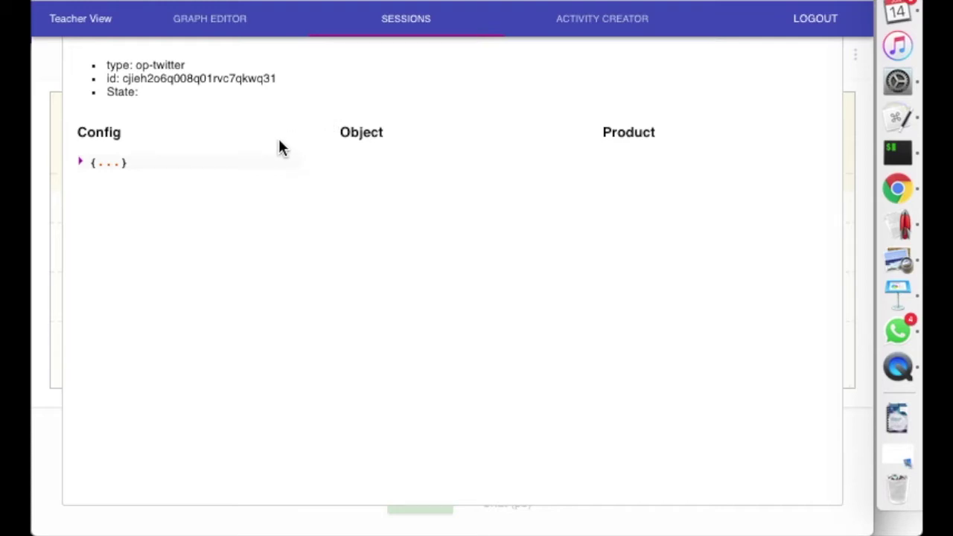
key(Escape)
click(236, 21)
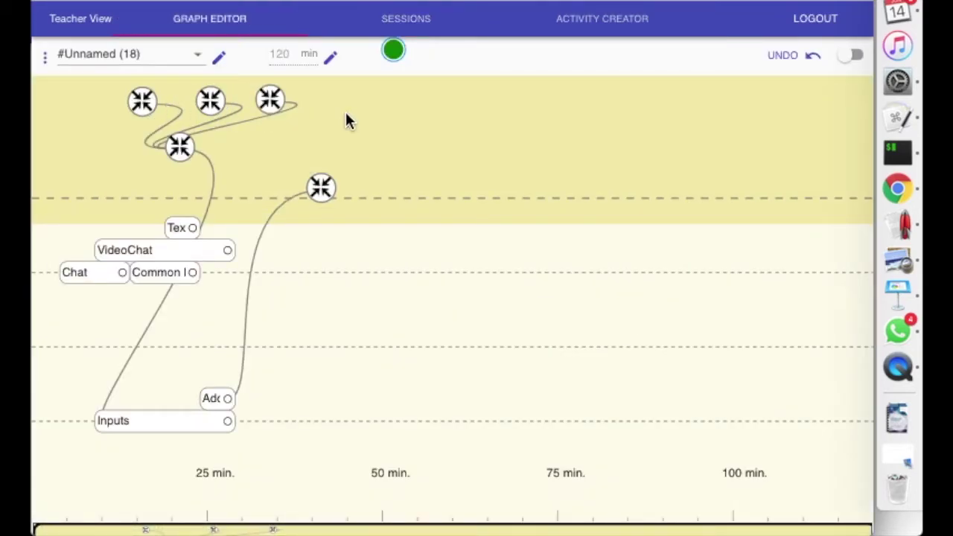
Open the Twitter operator's configuration and preview the tweets it fetches for #oer.
click(138, 101)
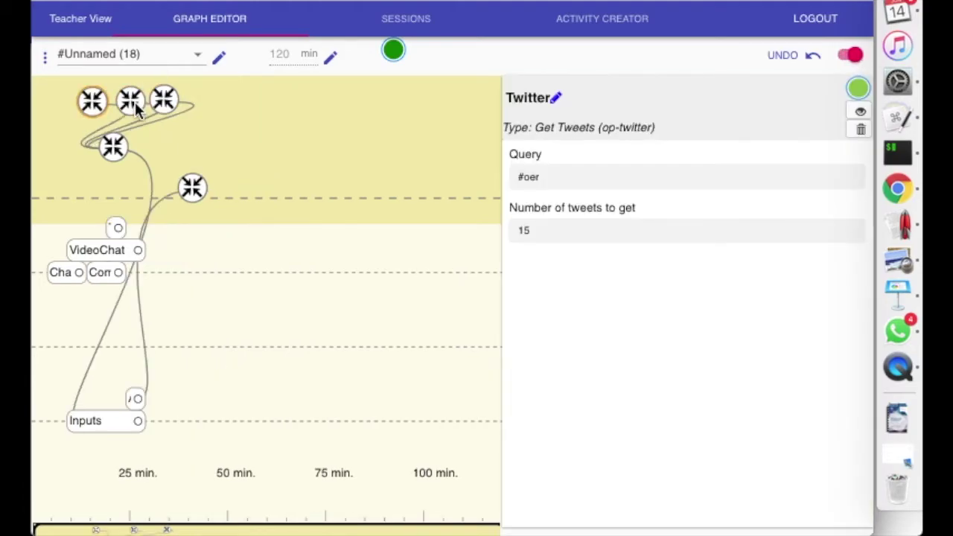
click(859, 112)
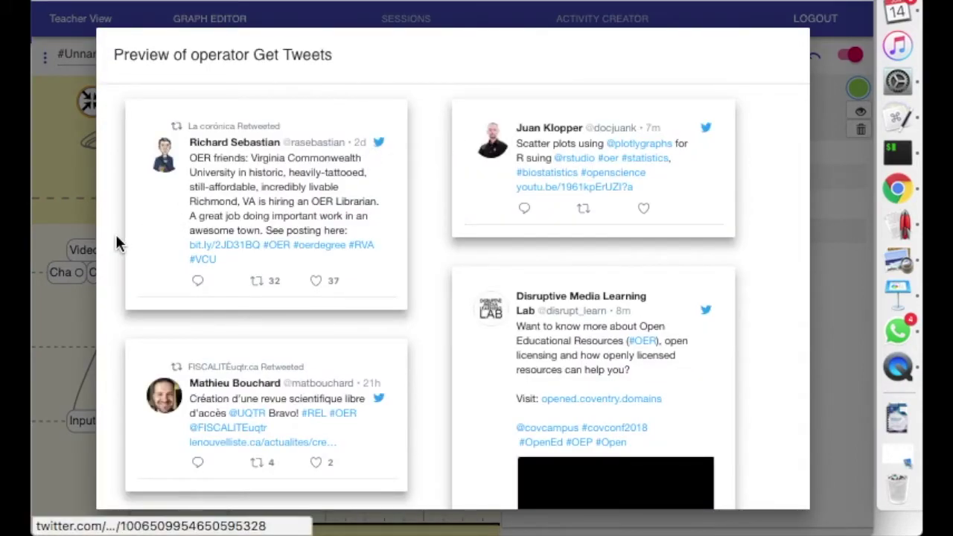
click(82, 245)
Examine the Hypothesis operator, and review the settings of the RSS and Distribute content operators in the graph.
click(139, 104)
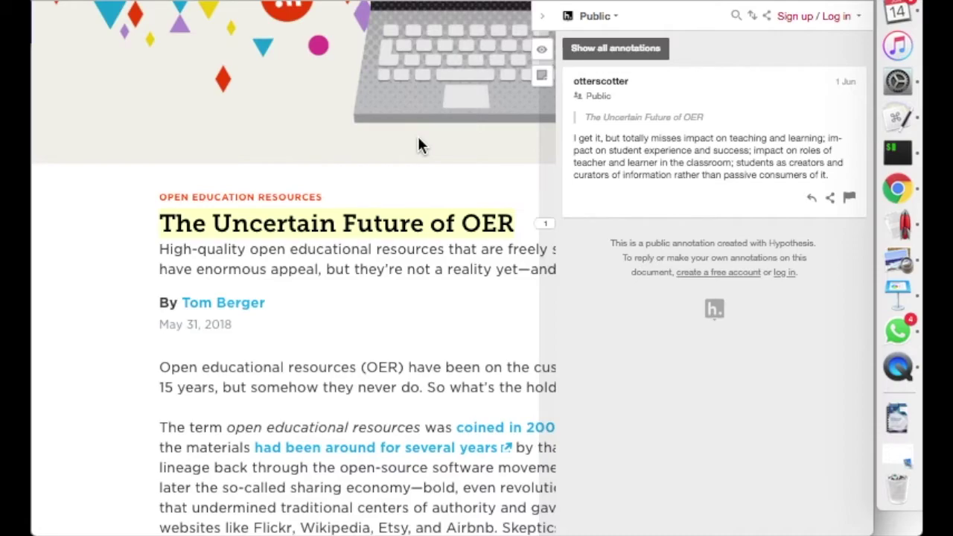
key(ctrl+Tab)
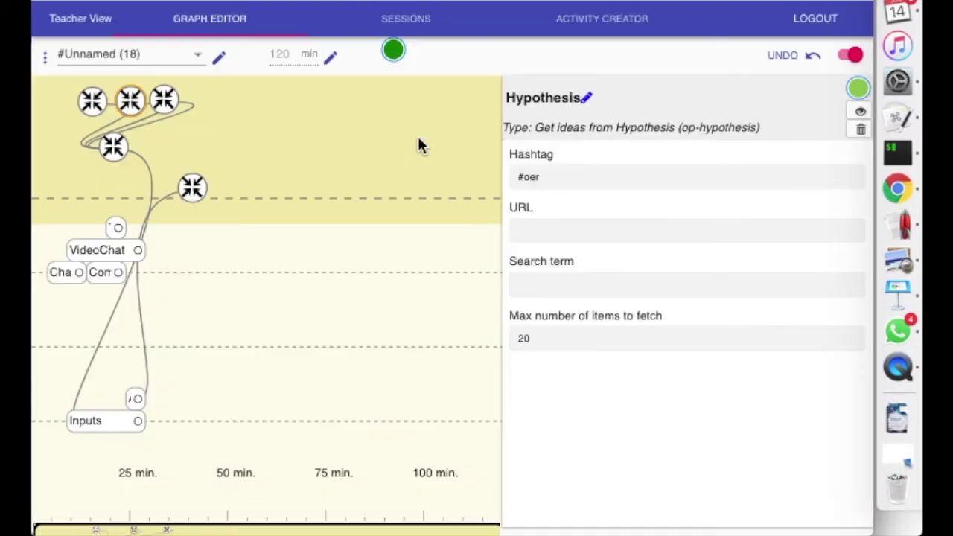
click(166, 101)
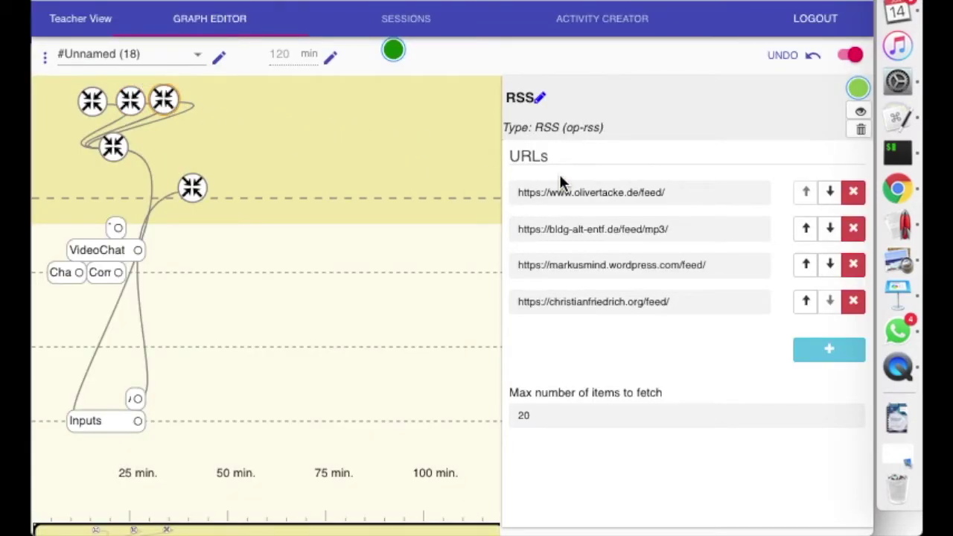
click(115, 148)
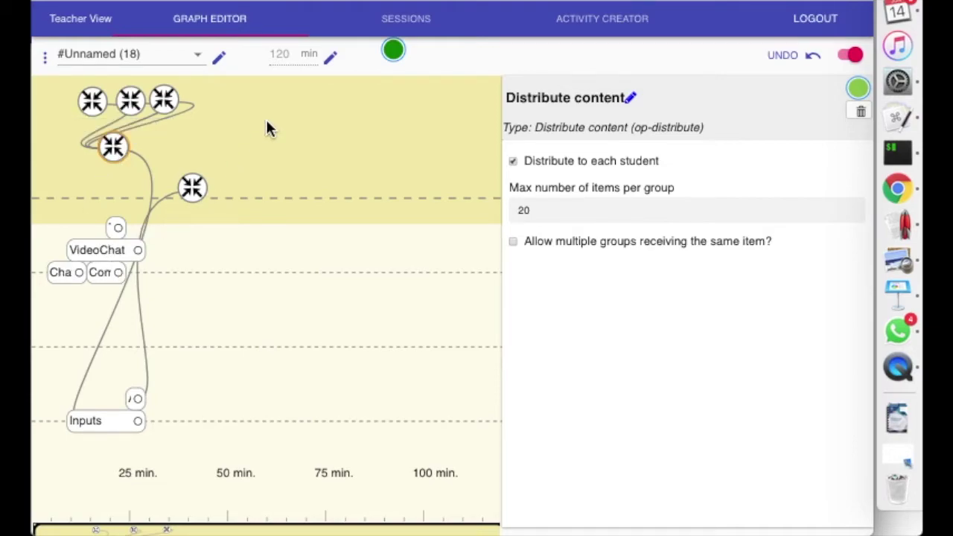
Start the Chat activity in session 7TCM and send "Hello" from the student view.
click(408, 17)
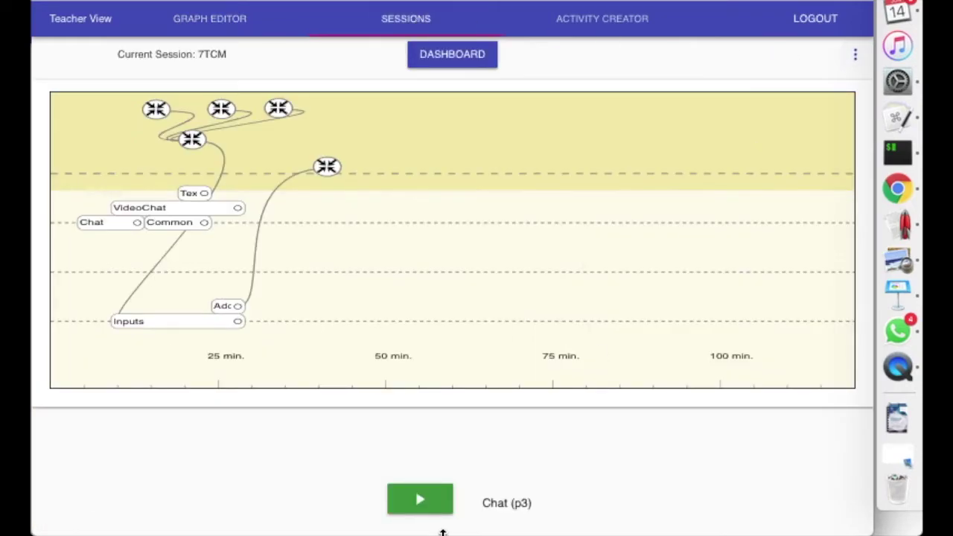
click(430, 499)
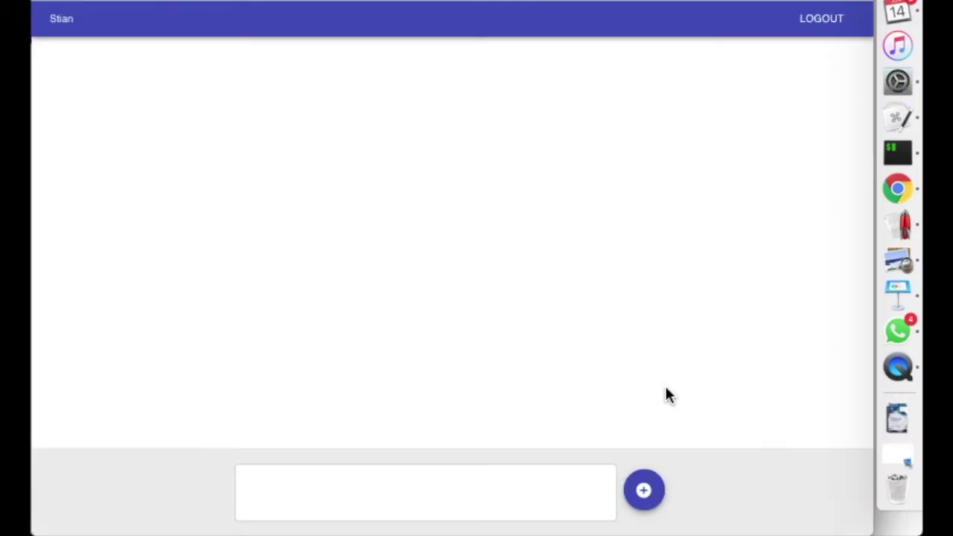
click(513, 496)
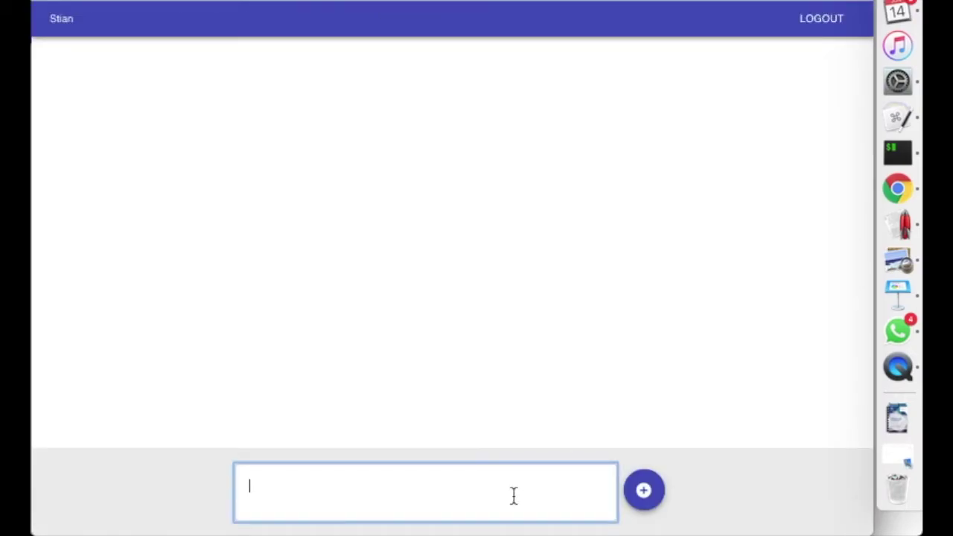
text(Hello)
key(Return)
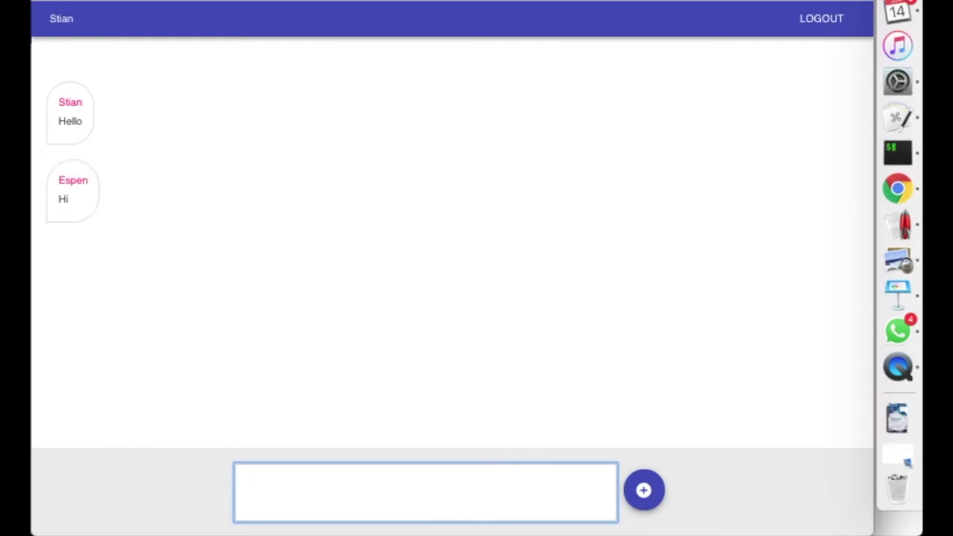
Send a chat message greeting the other participant and asking "Can you wave?", and view the received photo enlarged.
text(Espen. Can)
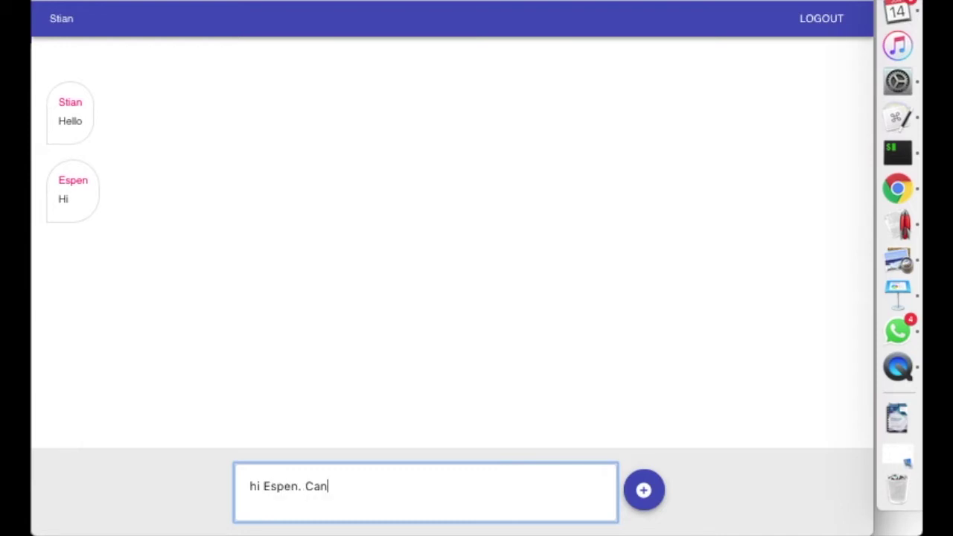
text( you wa)
key(BackSpace)
text(wave?)
key(Return)
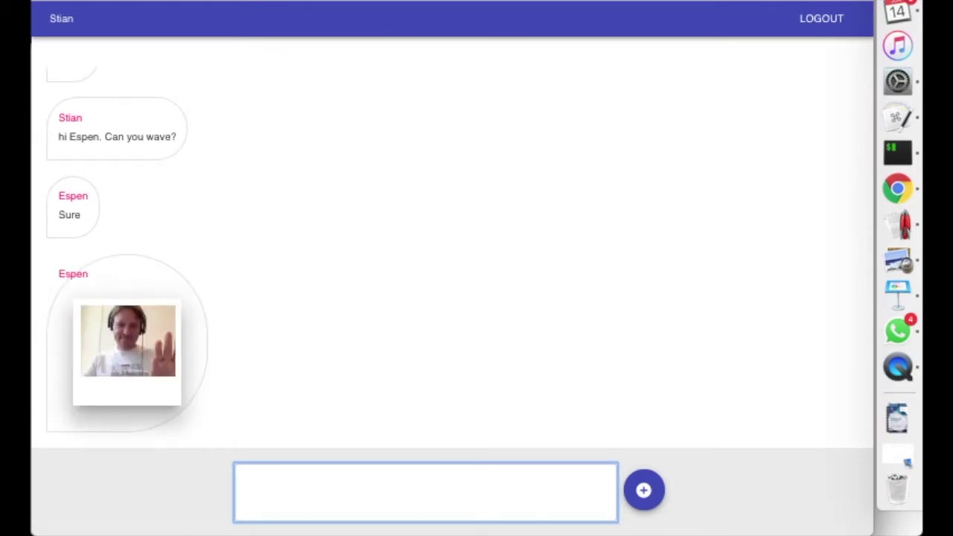
click(142, 352)
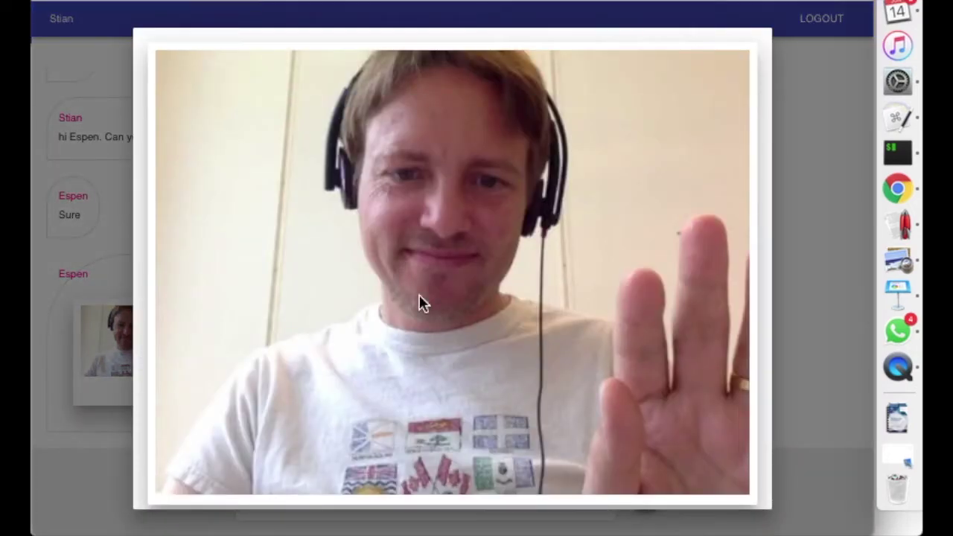
click(41, 214)
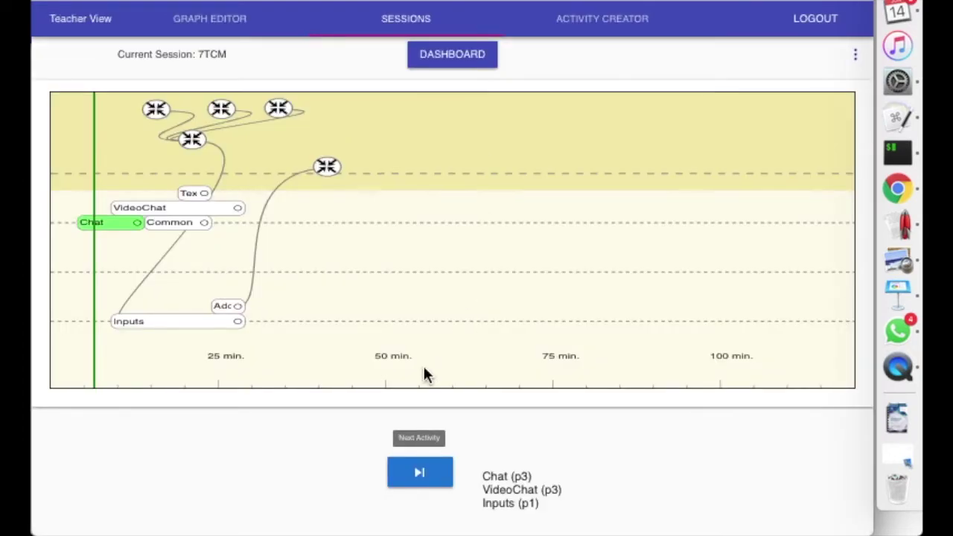
Advance session 7TCM to run the VideoChat and Inputs activities alongside the Chat.
click(420, 474)
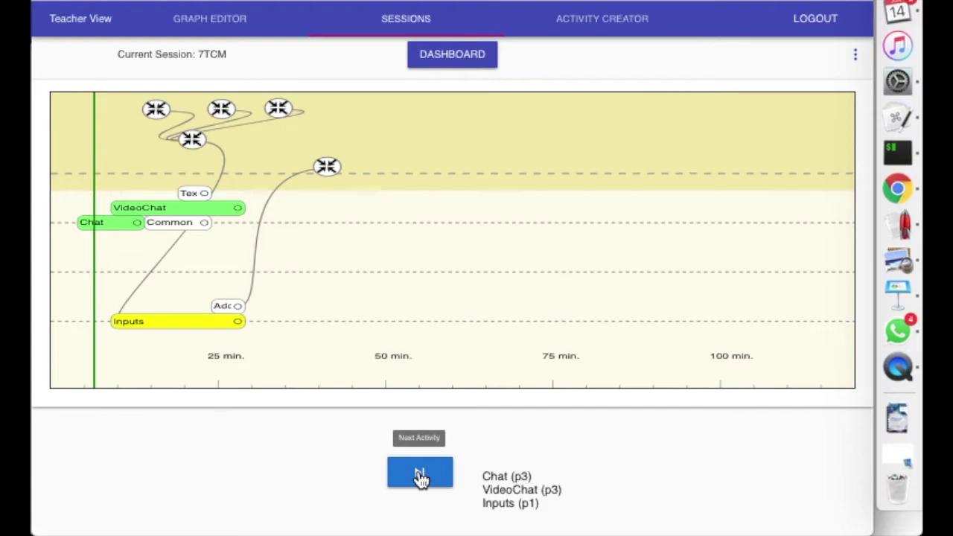
click(421, 477)
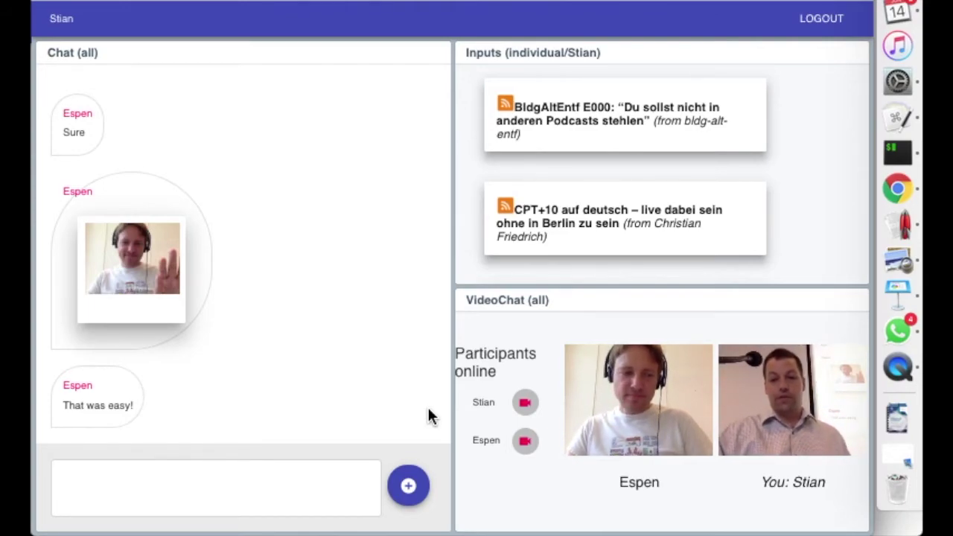
Look through the feed items in the Inputs activity, and advance session 7TCM to start the Common Knowledge board.
scroll(685, 89, down, 3)
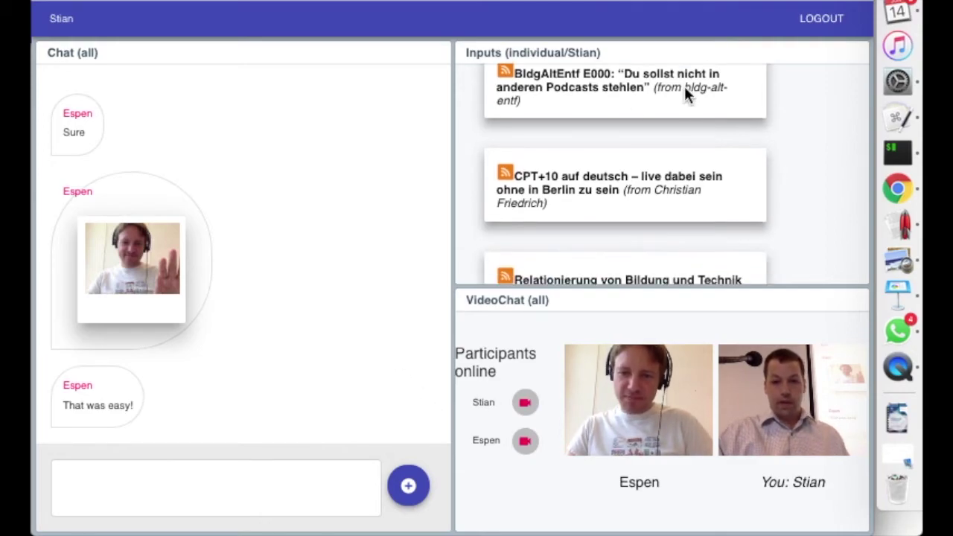
scroll(647, 141, down, 1)
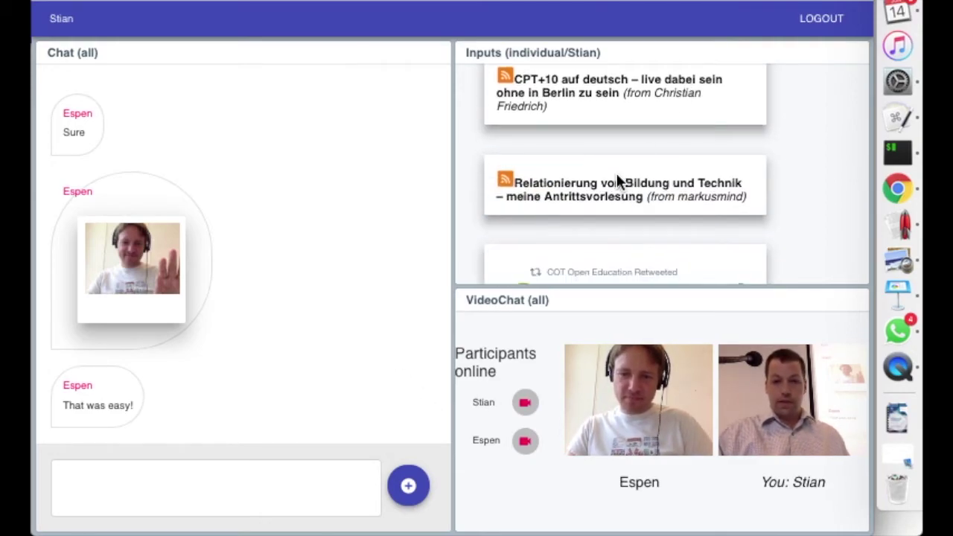
drag(617, 177, 400, 496)
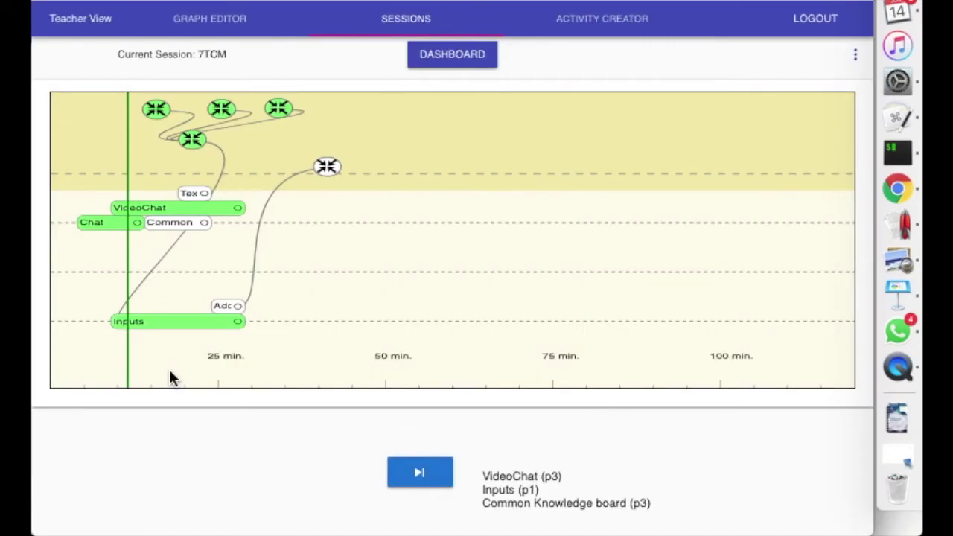
click(420, 469)
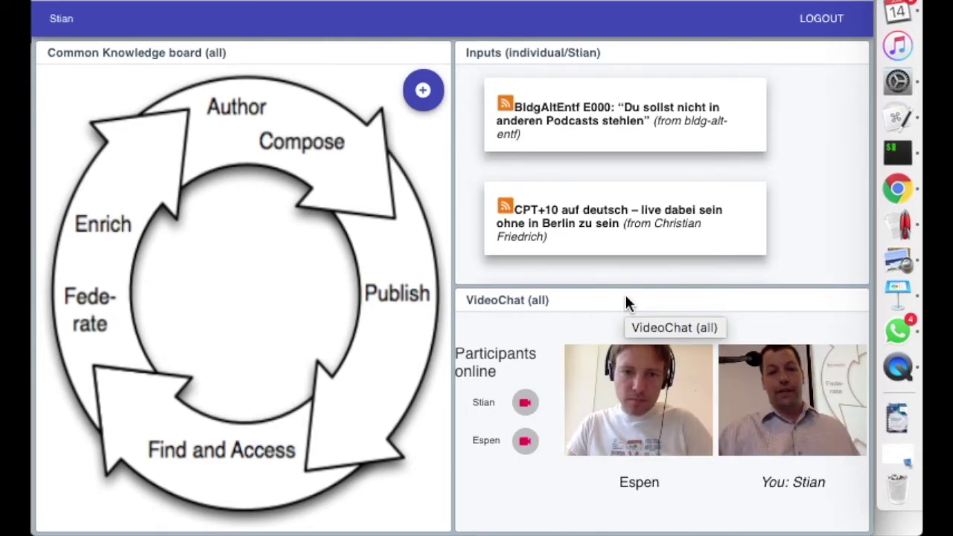
Add the "Relationierung von Bildung und Technik" item to the board over Find and Access, and move the picture item towards Publish.
scroll(558, 138, down, 5)
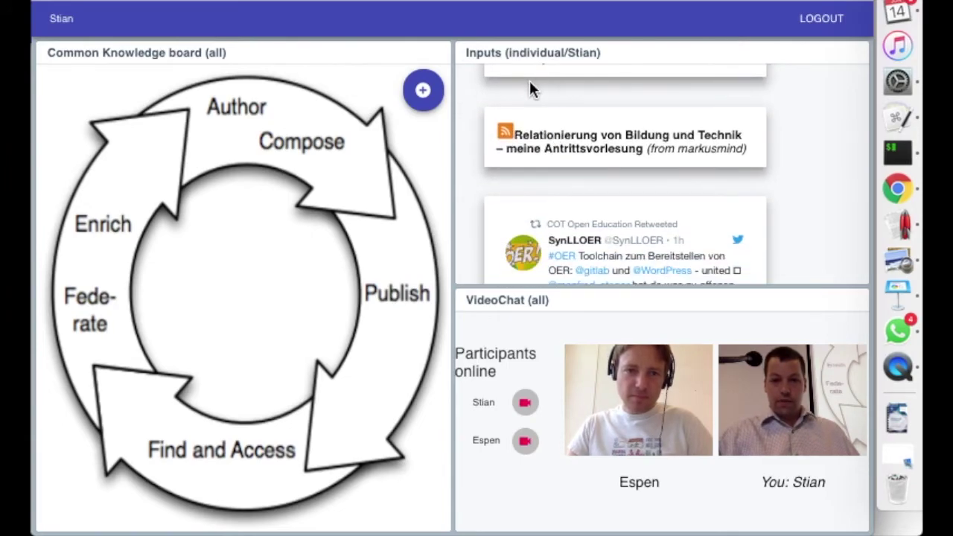
click(433, 96)
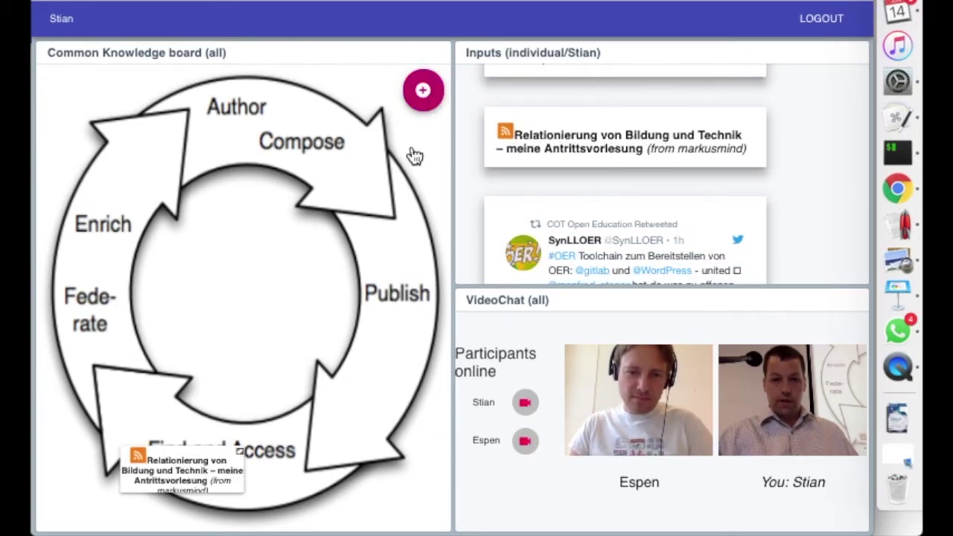
drag(190, 444, 285, 301)
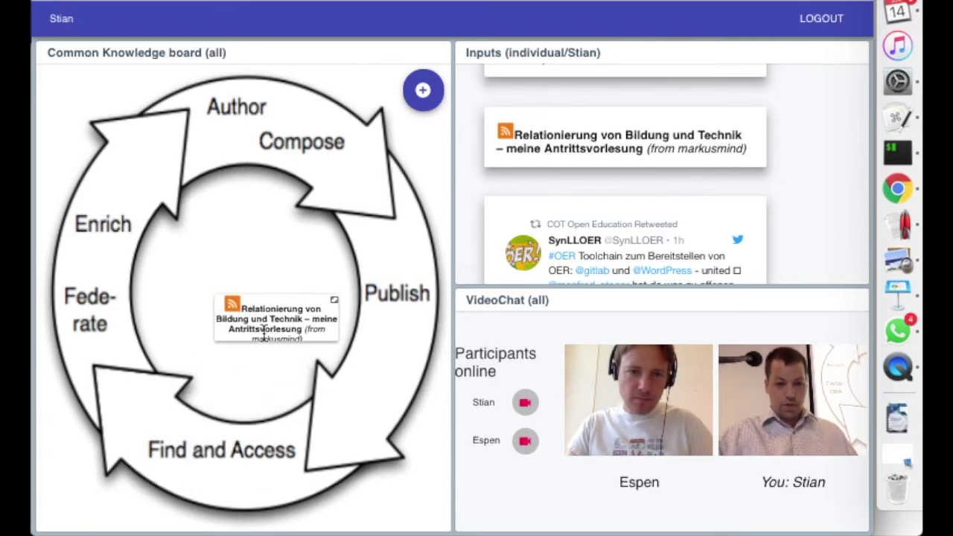
drag(257, 335, 214, 480)
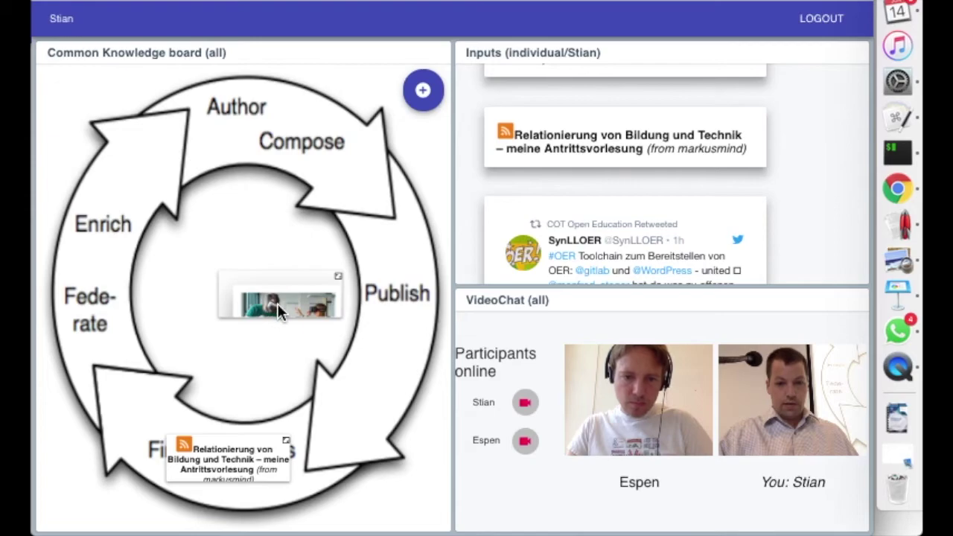
drag(289, 305, 335, 306)
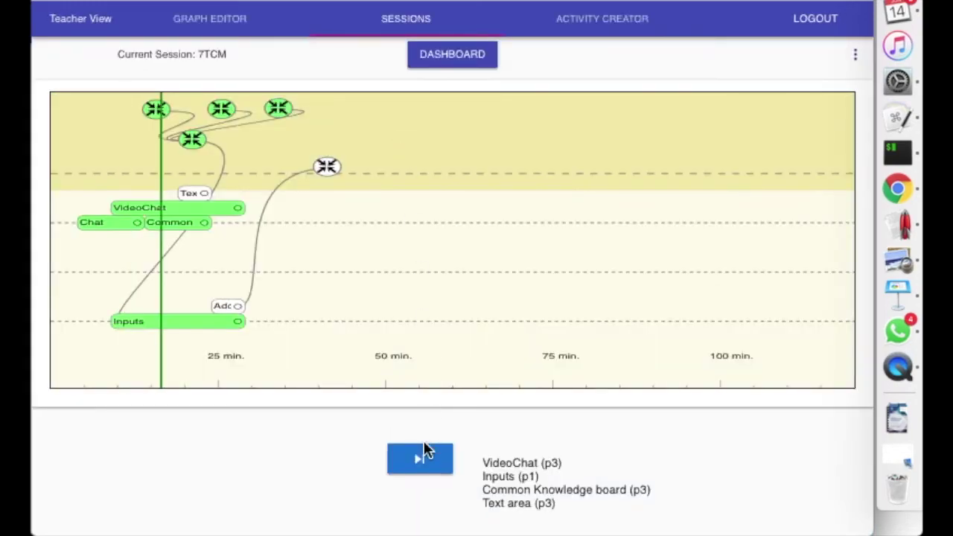
Advance session 7TCM to start the Text area activity, and answer the OER challenges question with "I think it's great.".
click(420, 460)
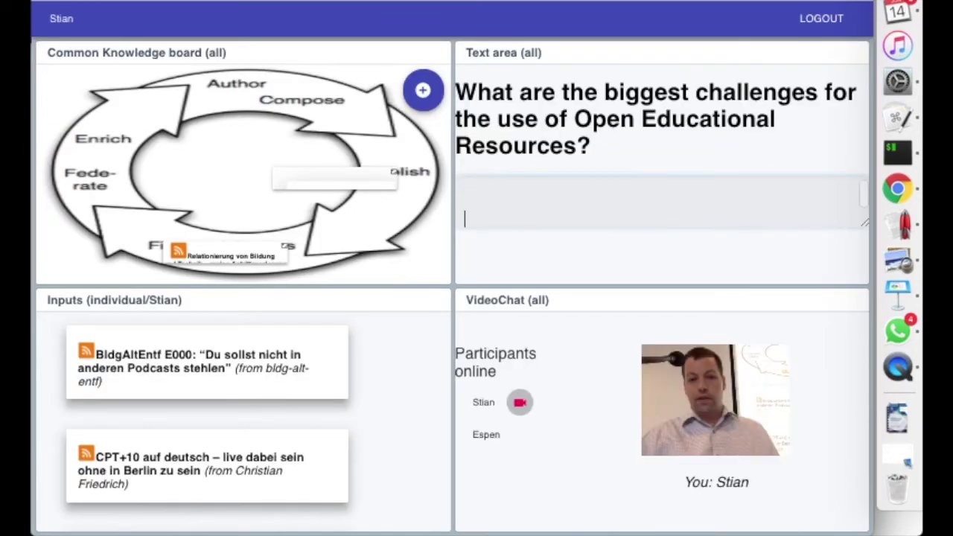
text(I think )
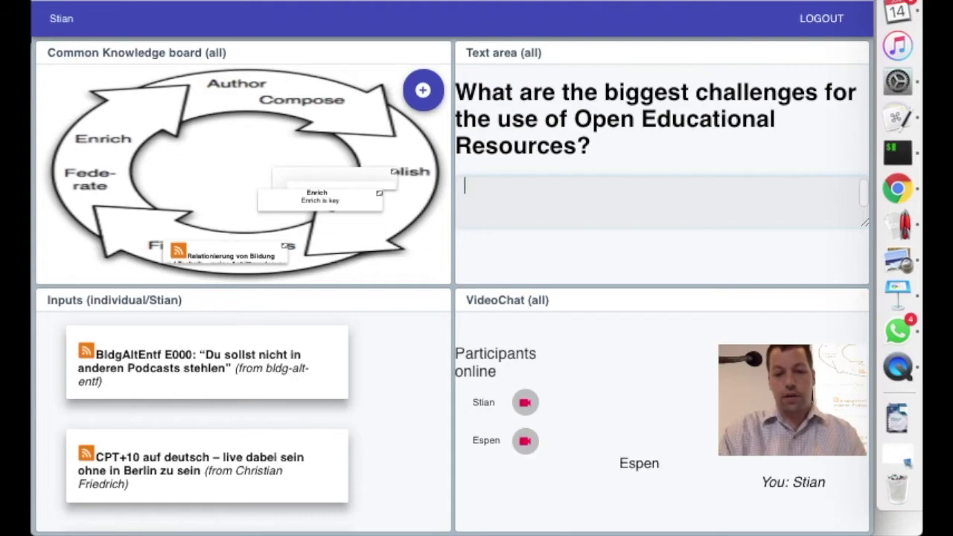
text(it's great.)
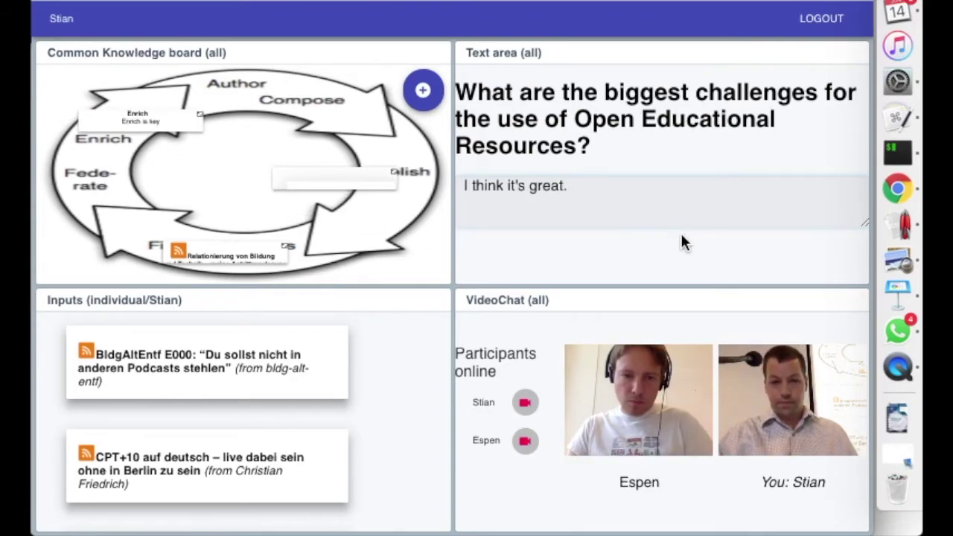
key(Return)
key(Return)
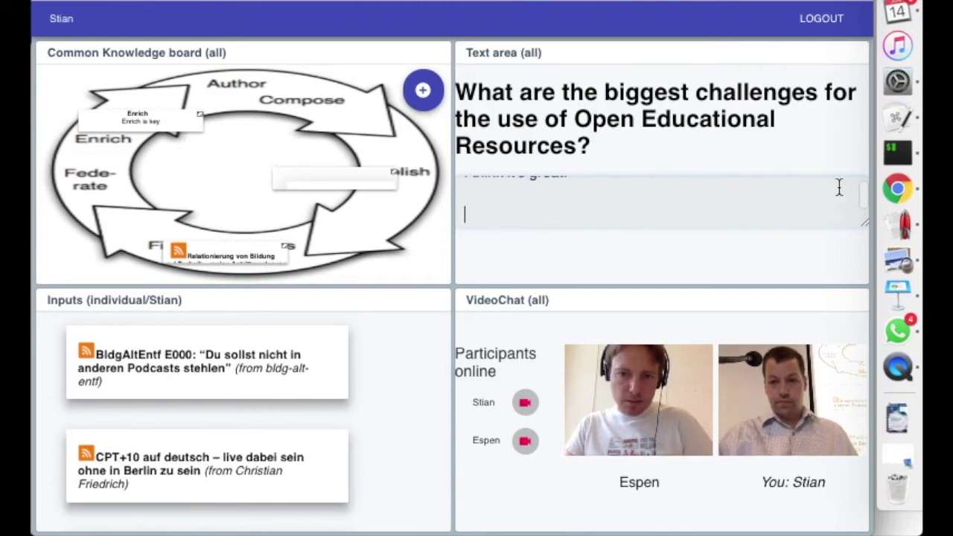
Enlarge the shared answer box and add "Great" on a new line below the existing text.
drag(862, 222, 862, 265)
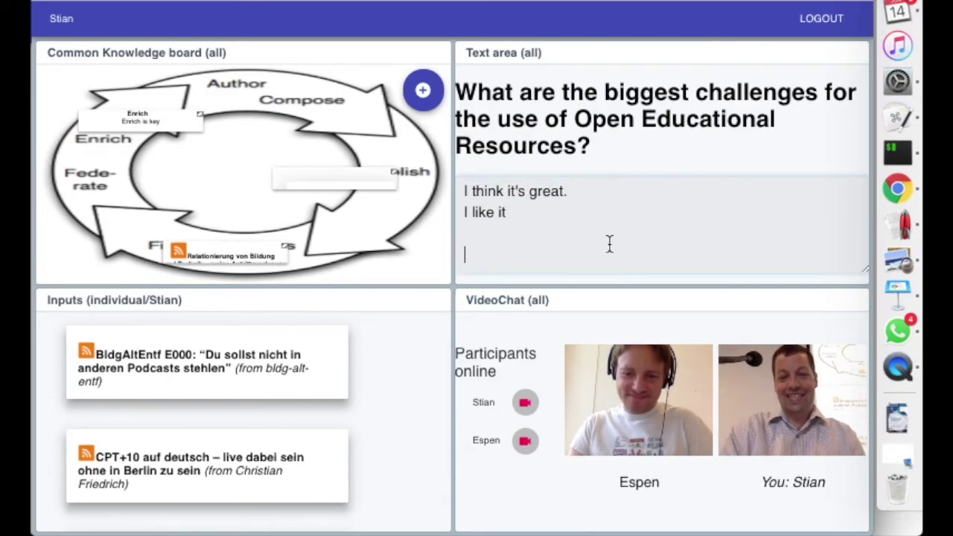
key(Return)
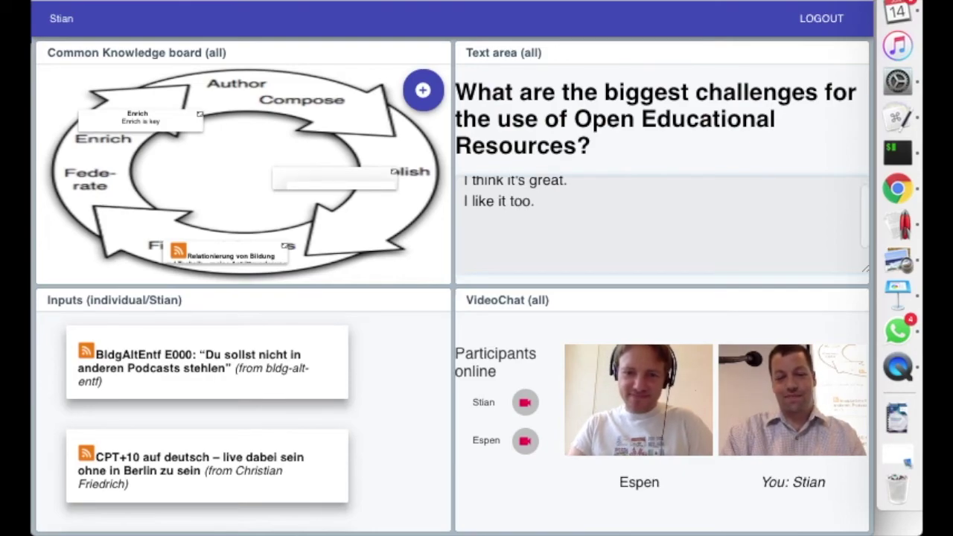
text(Gre)
key(BackSpace)
text(a)
key(BackSpace)
text(eat)
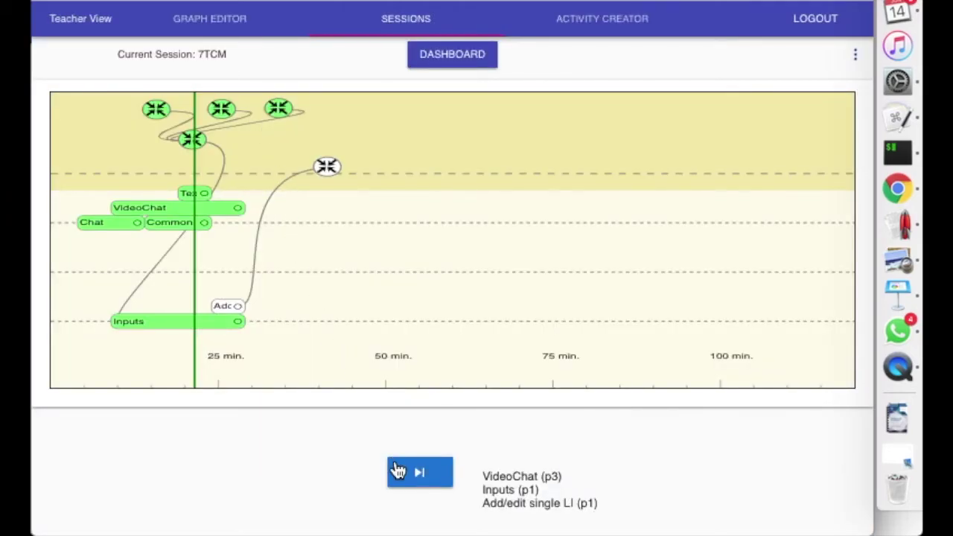
Start the Add/edit single LI activity, and add the idea "Go to more barcamps" with the BldgAltEntf E000 feed item attached.
click(400, 473)
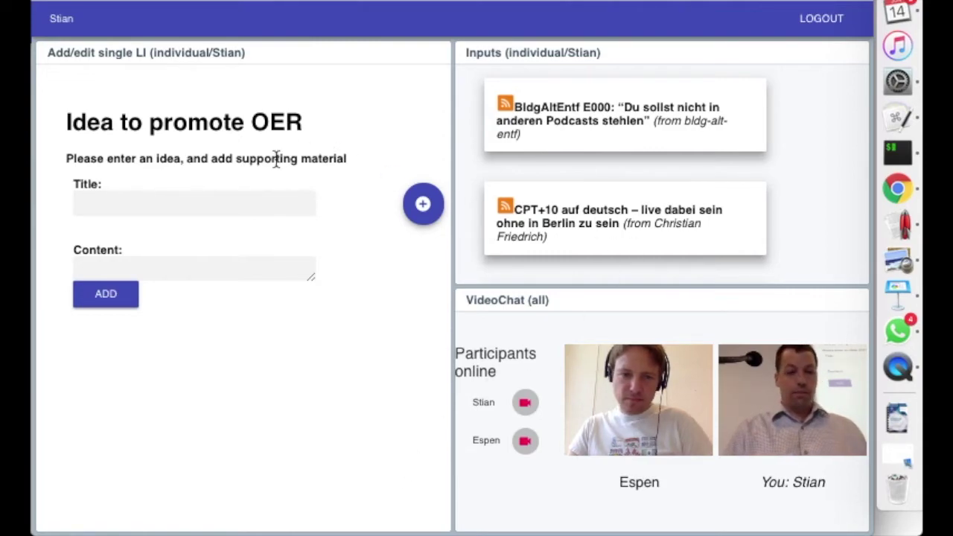
click(235, 205)
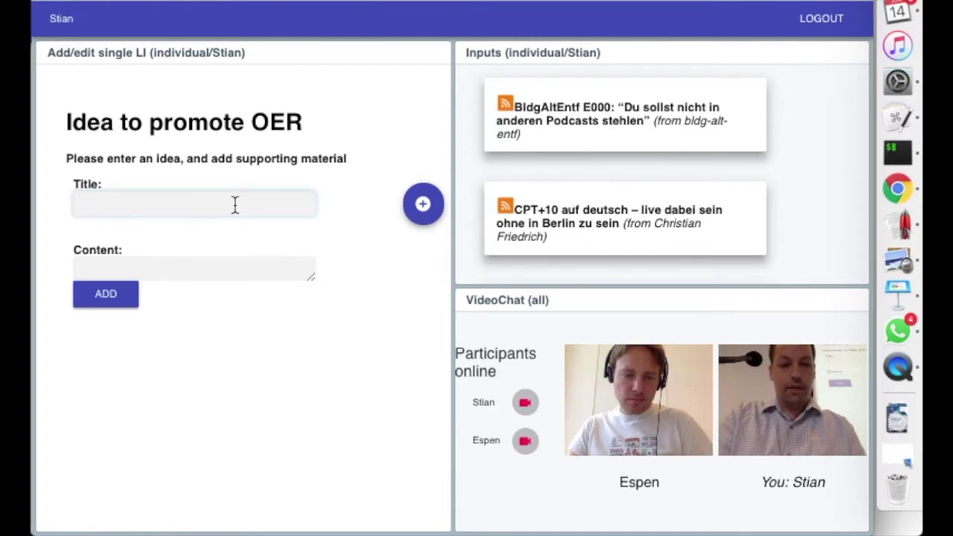
text(Go to )
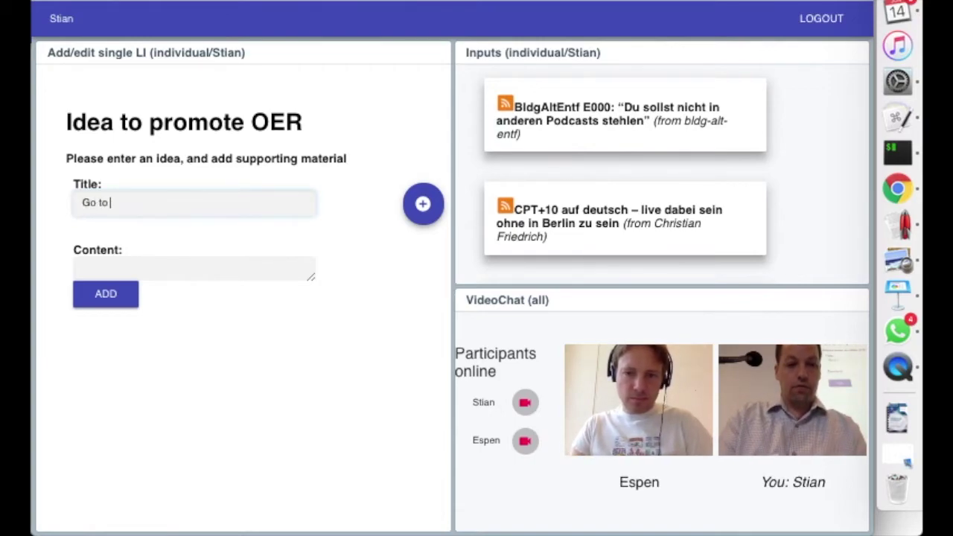
text(more barcamps)
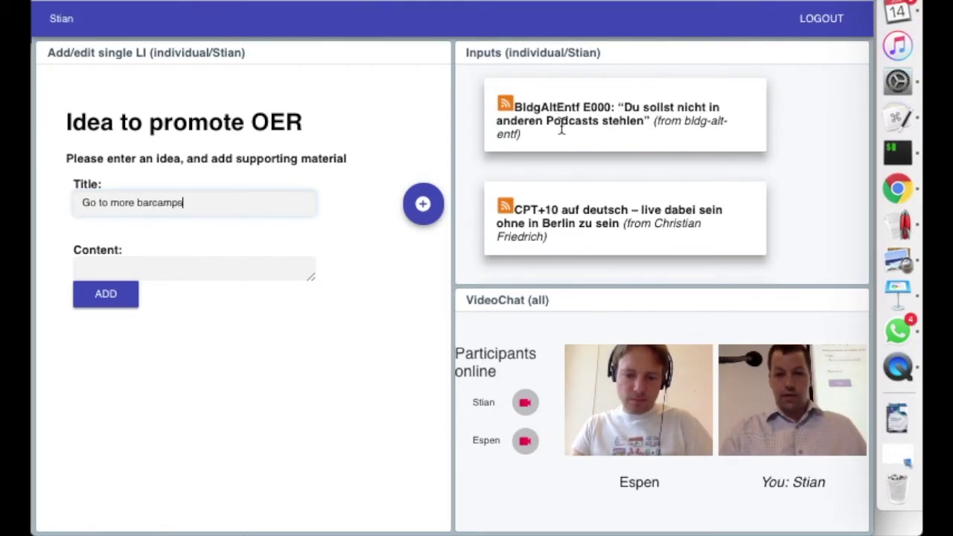
click(423, 204)
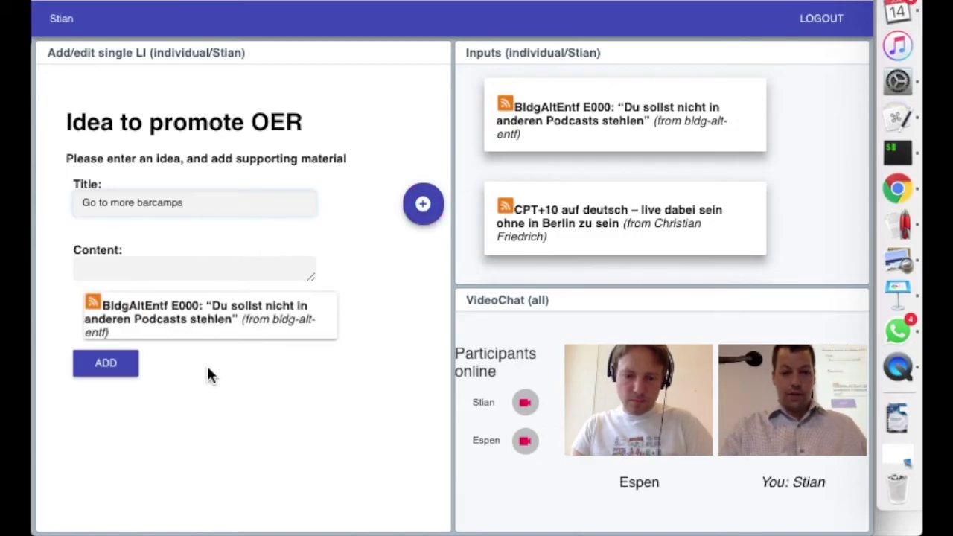
click(106, 365)
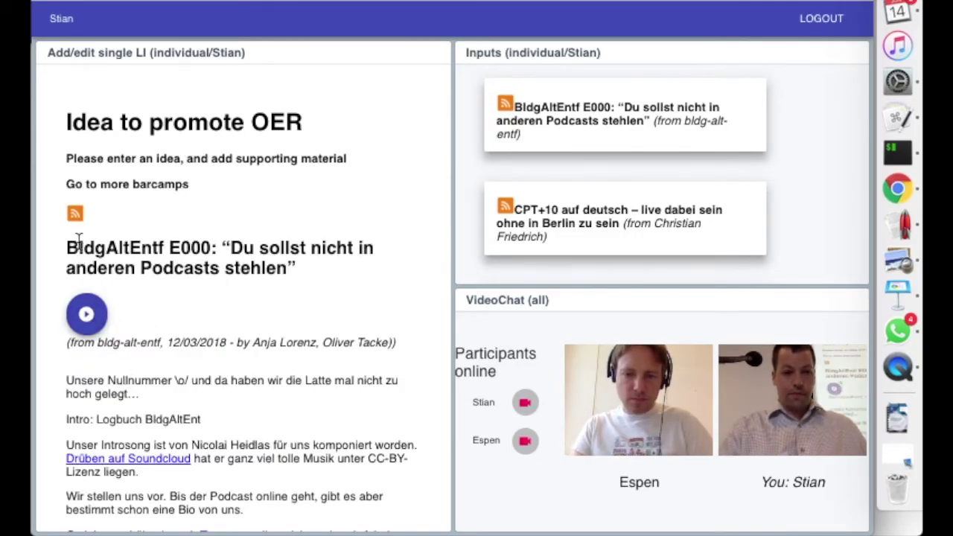
Reopen the "Go to more barcamps" idea for editing and start a new Spreadsheet attachment.
scroll(177, 291, down, 15)
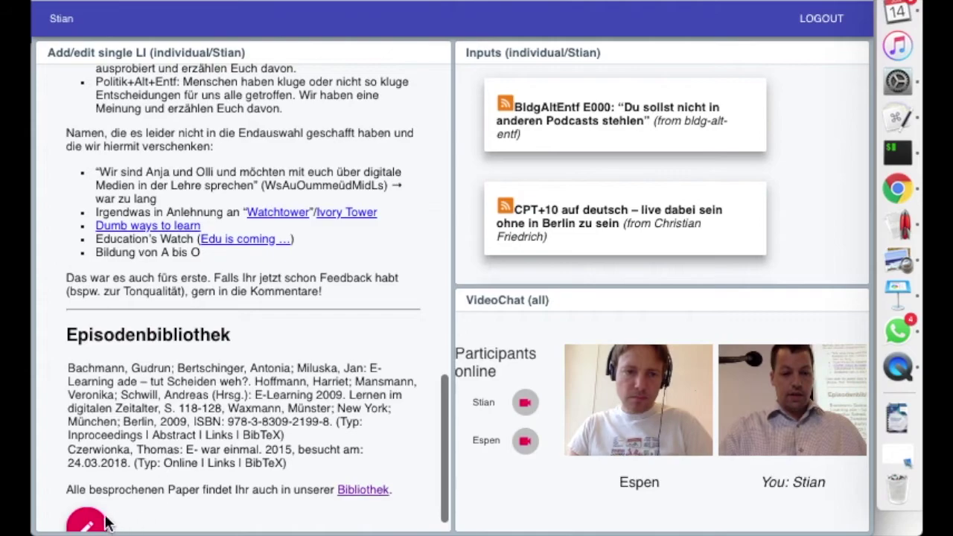
click(87, 521)
click(434, 219)
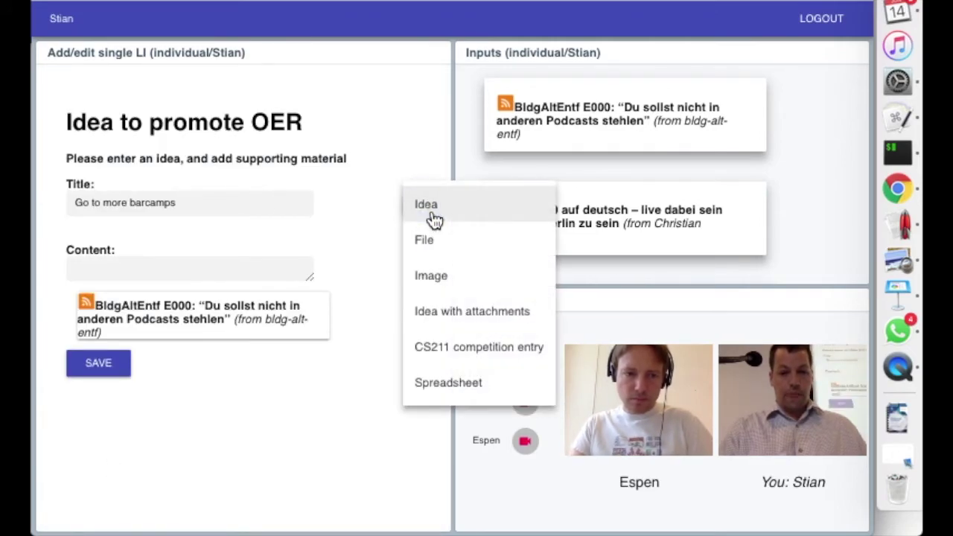
click(445, 379)
Enter "Students in schleswig-holstein" in cell A1 and 92600 in cell B1 of the spreadsheet.
click(351, 108)
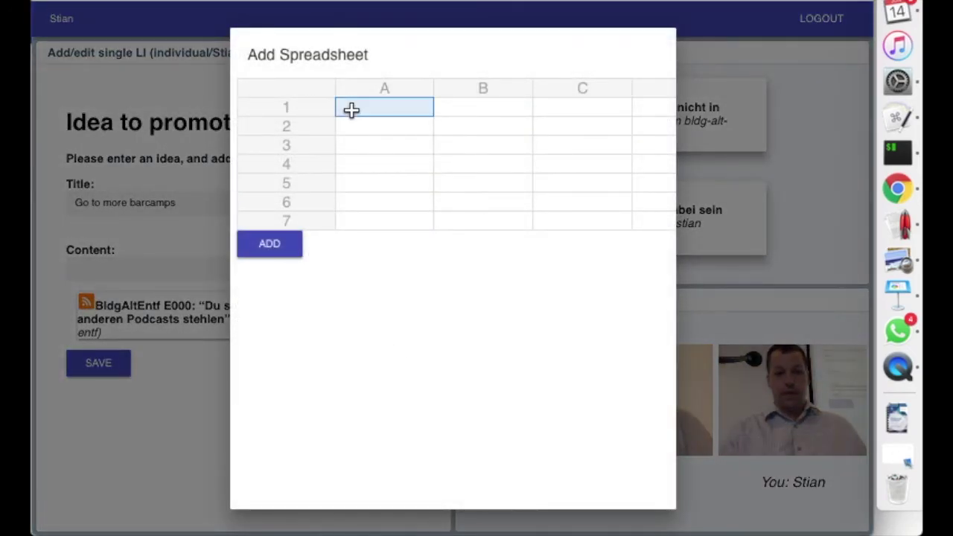
text(Students in schlwes)
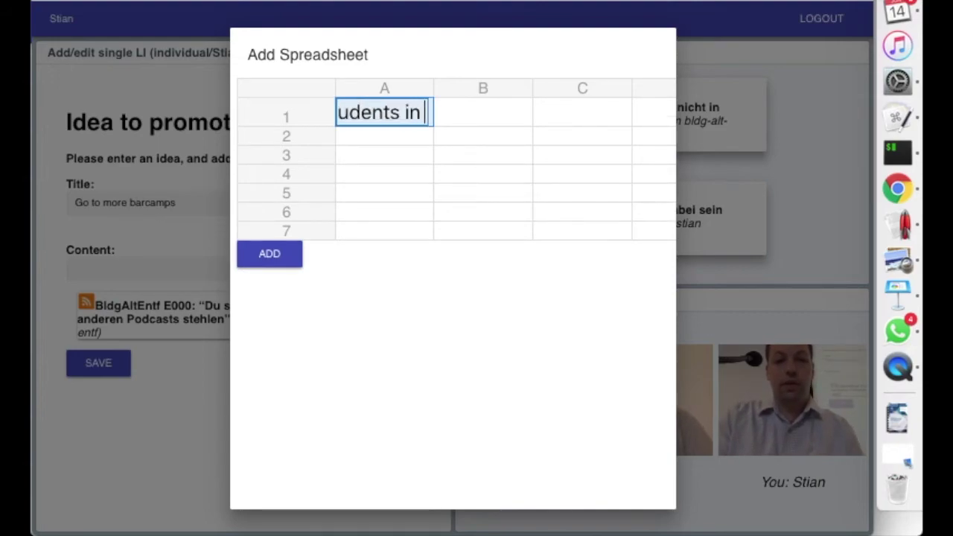
key(BackSpace)
key(BackSpace)
key(BackSpace)
text(es)
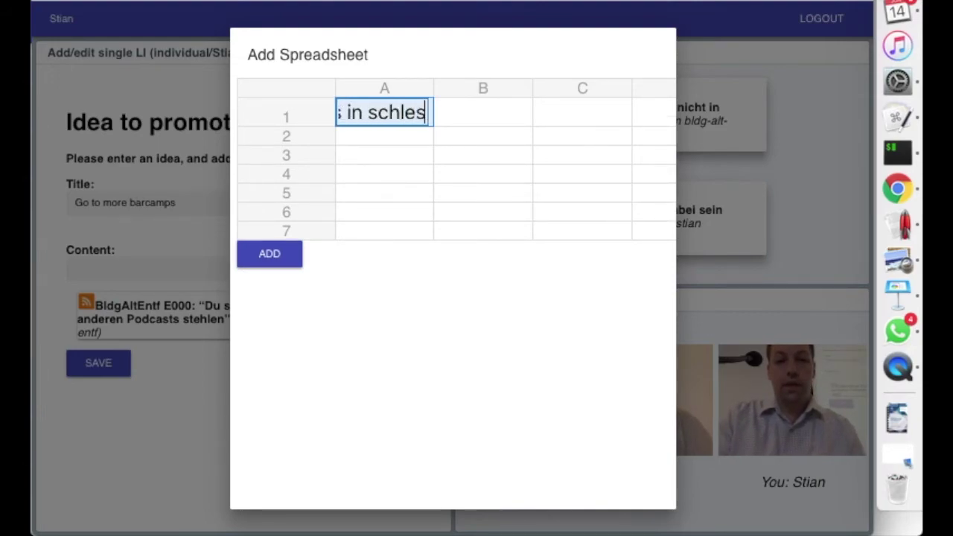
text(wig-holstein)
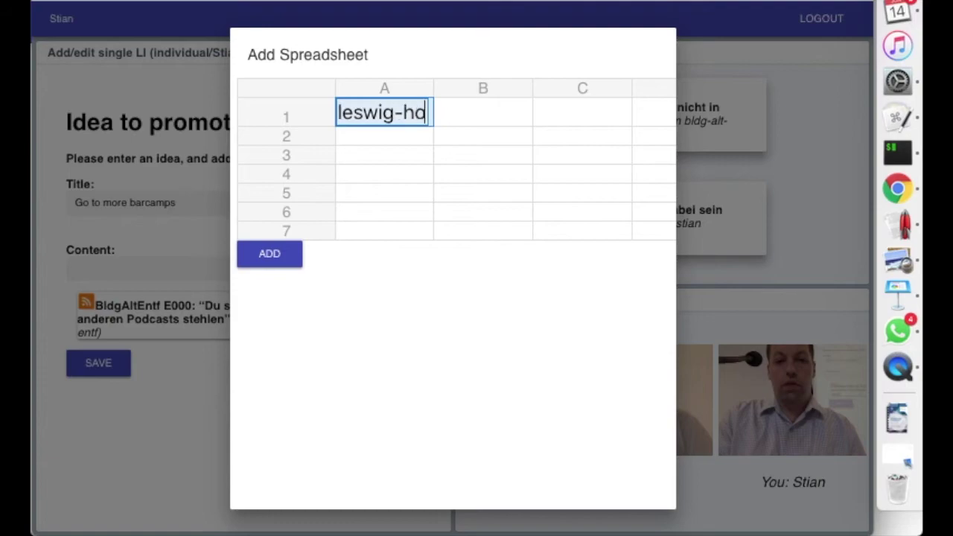
key(Tab)
text(92600)
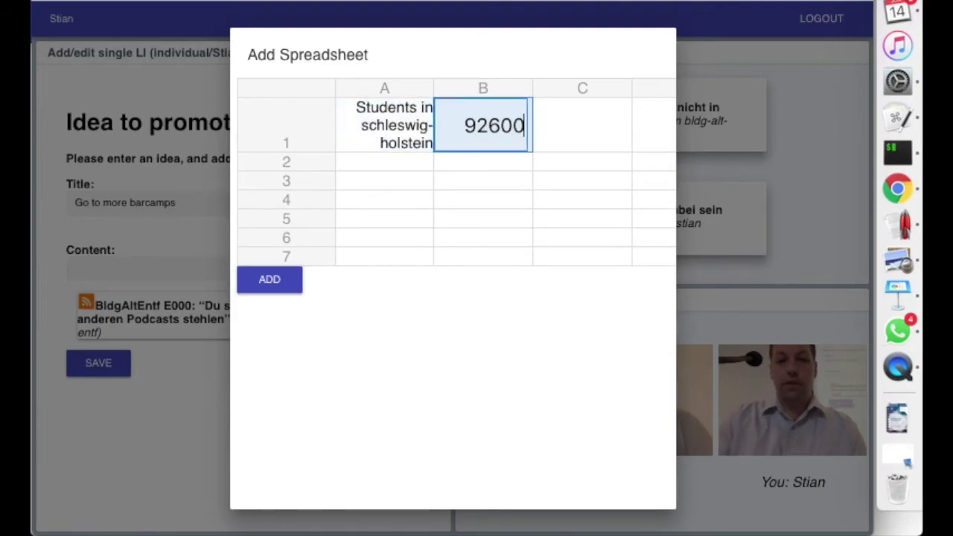
key(Return)
Enter "save by oer" in cell A2 and 20 in cell B2.
text(save by oer)
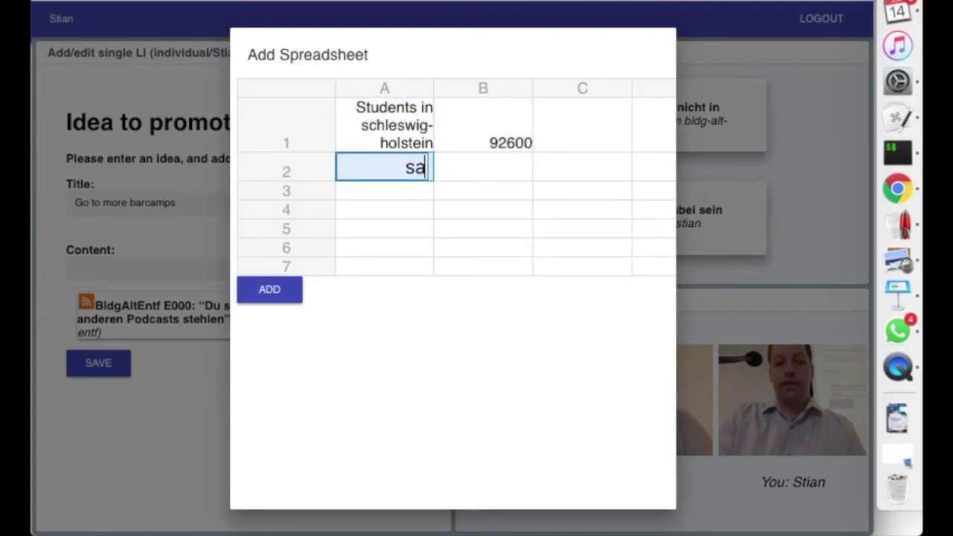
key(Tab)
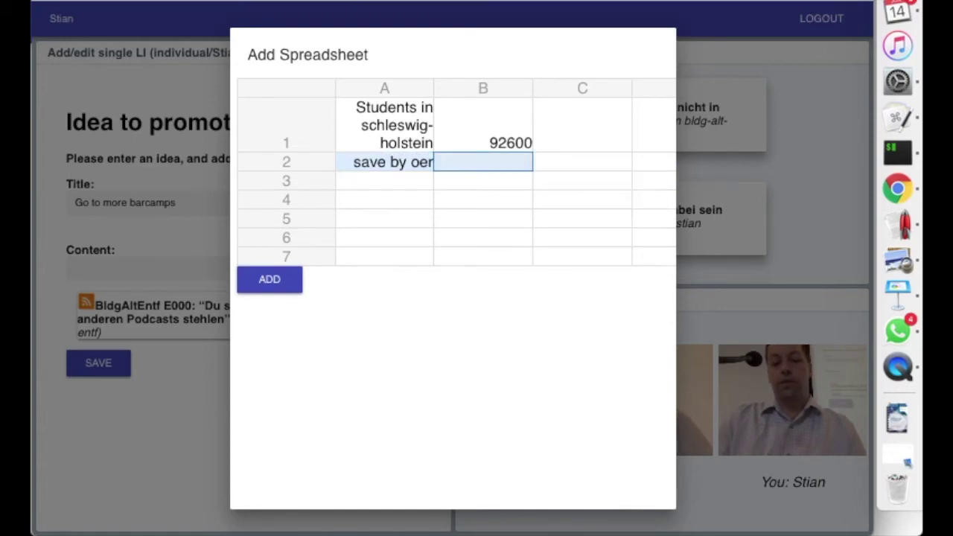
text(20)
key(Return)
Enter "total" in cell A3 and the formula =B1*B2 in cell B3.
text(totoal)
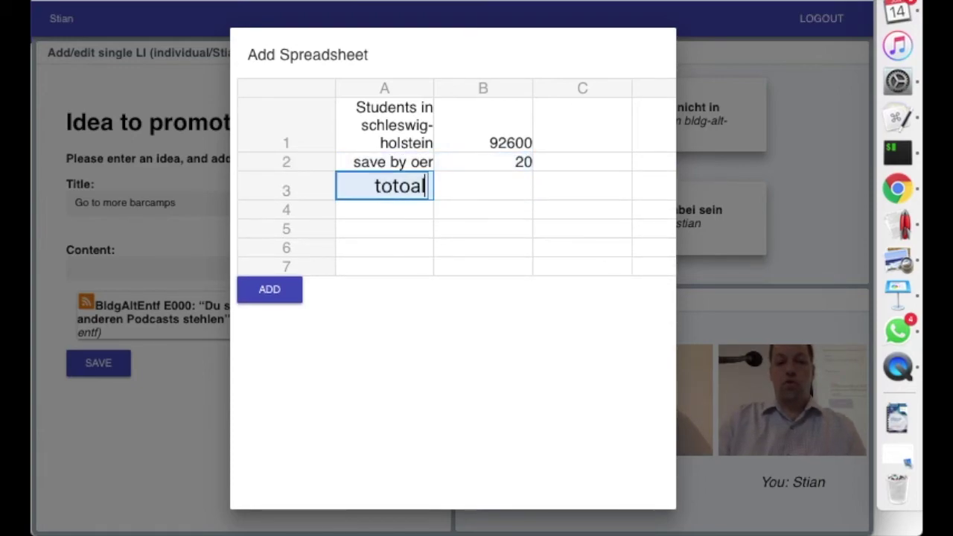
key(BackSpace)
key(BackSpace)
key(BackSpace)
text(al)
key(Tab)
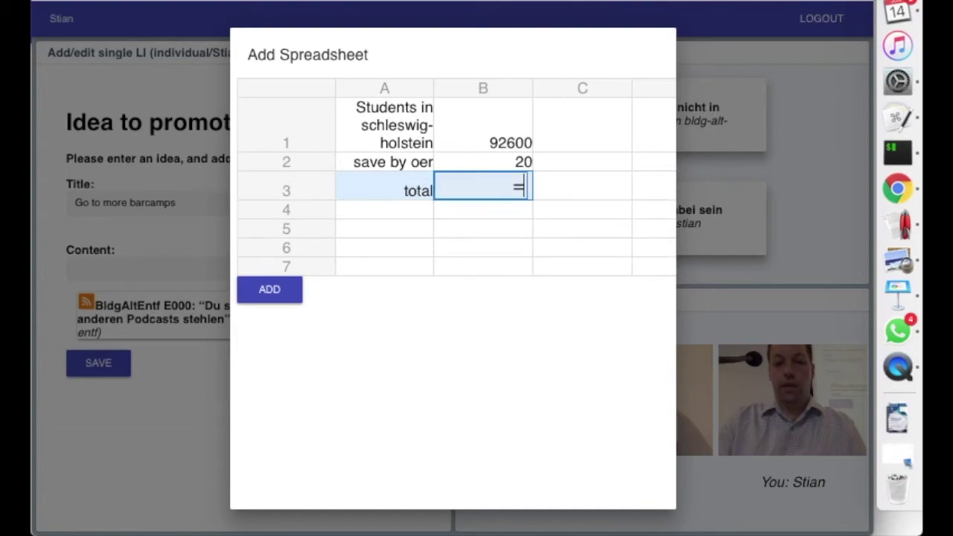
text(B1*B)
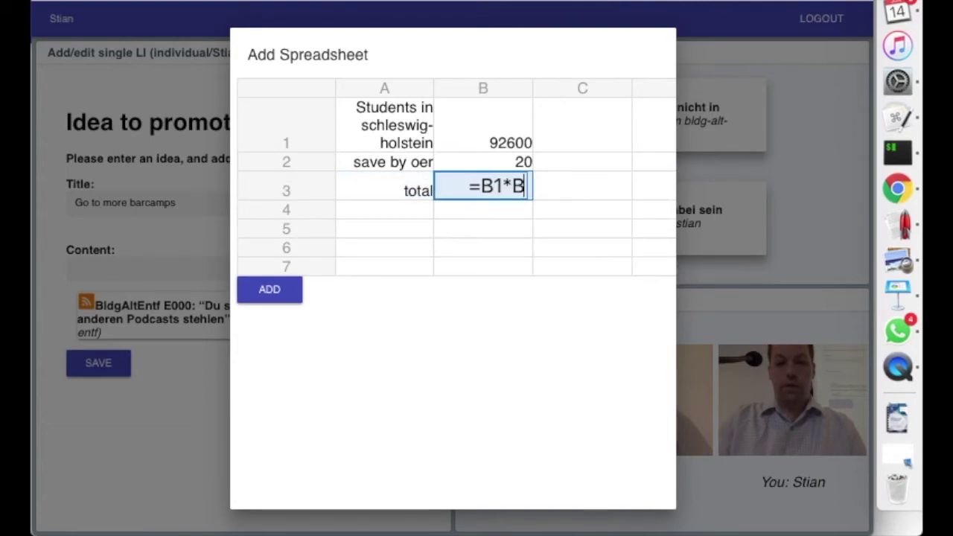
text(2)
key(Return)
Change the "save by oer" value in cell B2 to 30.
key(Up)
key(Up)
text(30)
key(Return)
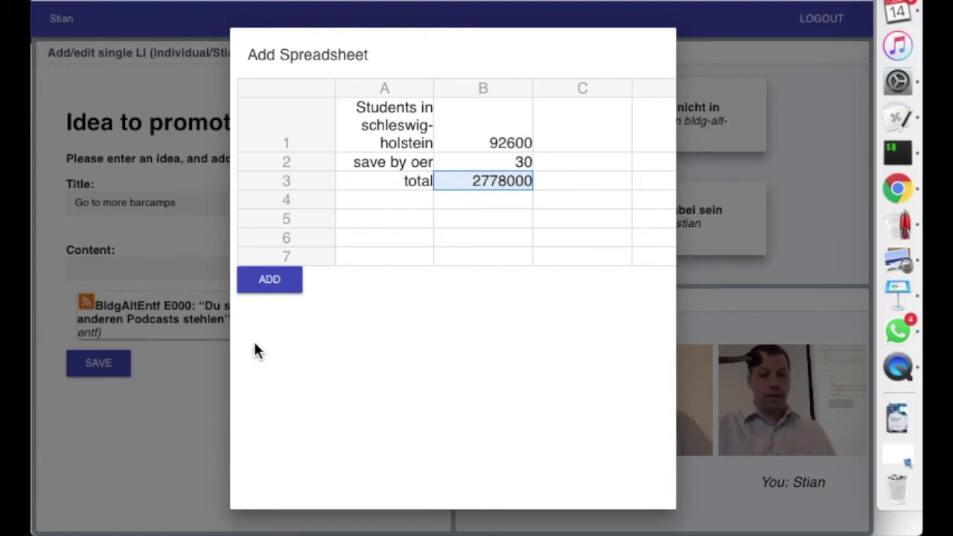
Attach the spreadsheet to the "Go to more barcamps" idea and advance the teacher's session to the next activity.
click(265, 286)
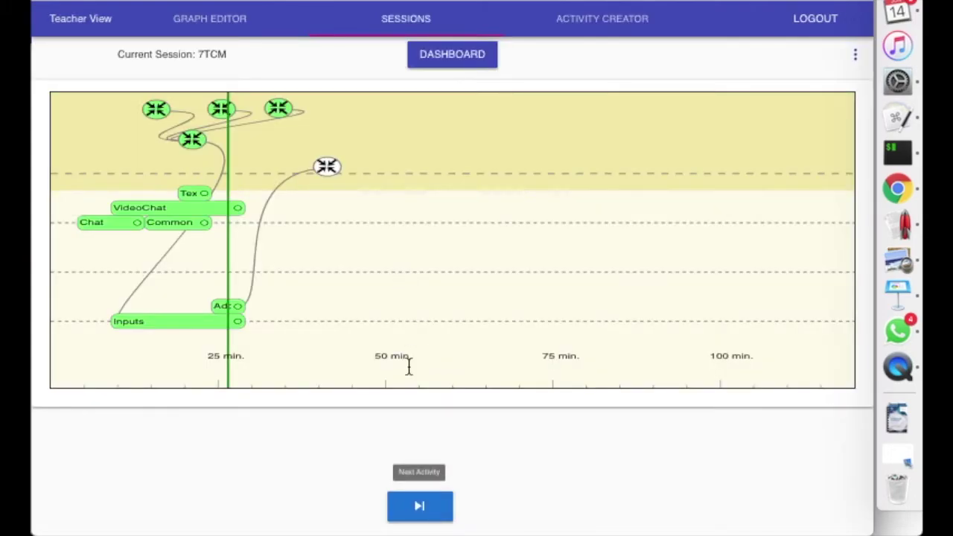
click(421, 503)
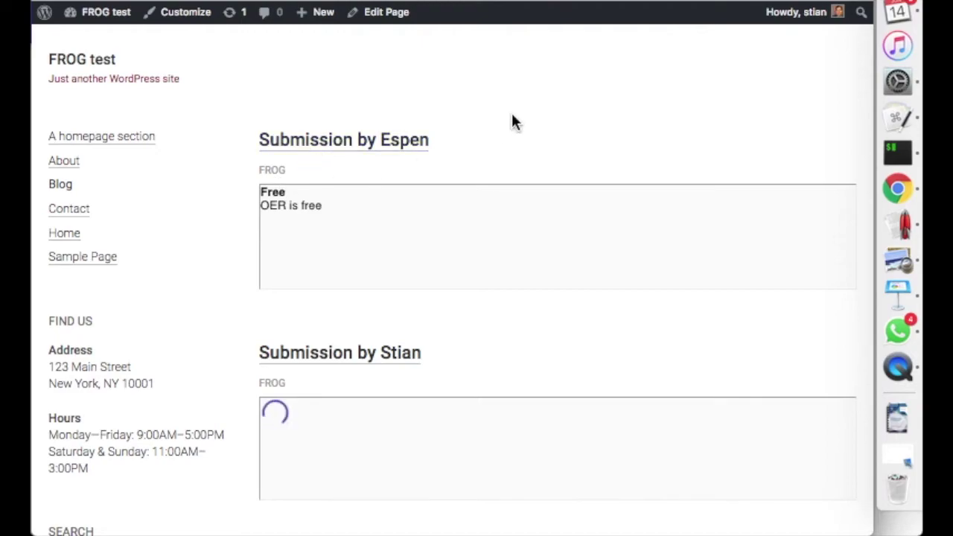
Examine the spreadsheet and podcast attachments of the "Go to more barcamps" submission on the FROG test site, including the podcast playback.
scroll(489, 117, down, 2)
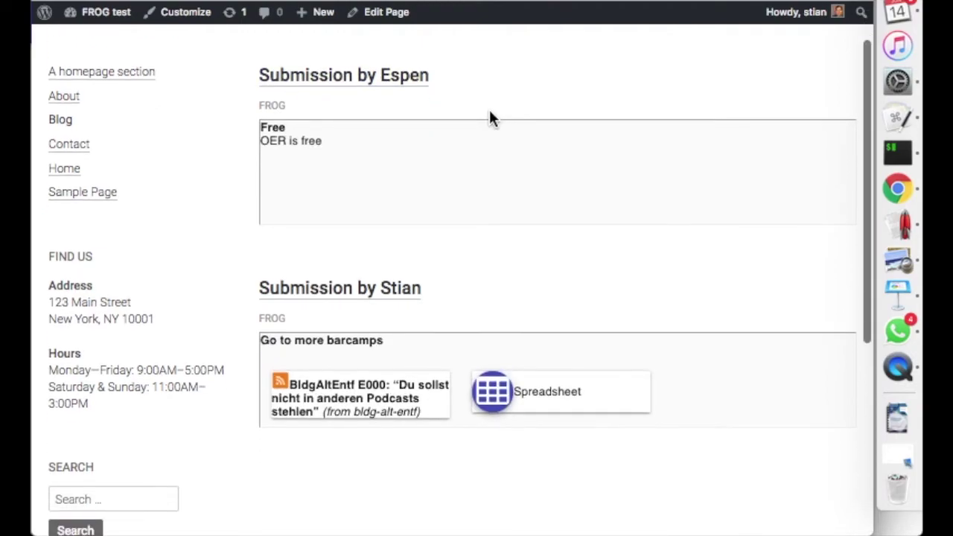
scroll(423, 350, down, 2)
click(529, 327)
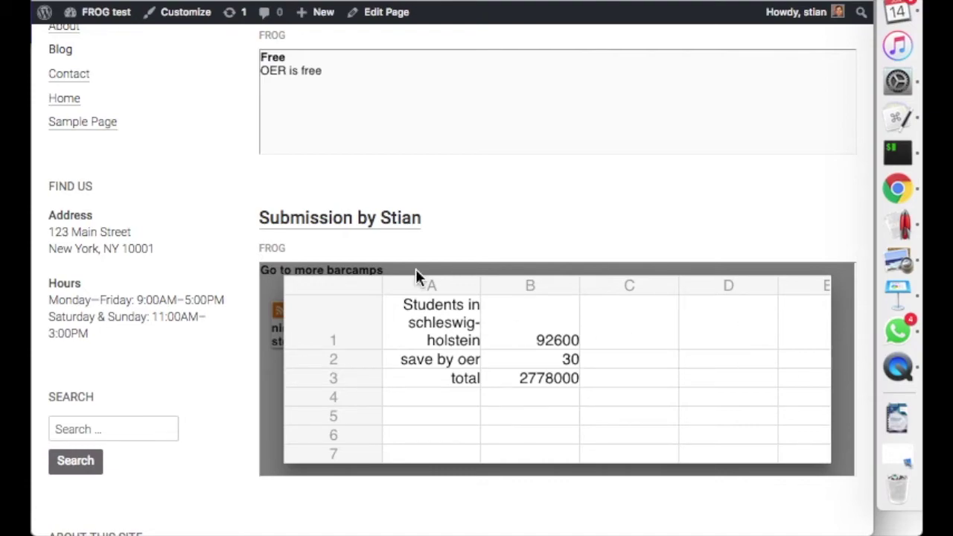
click(265, 324)
click(329, 320)
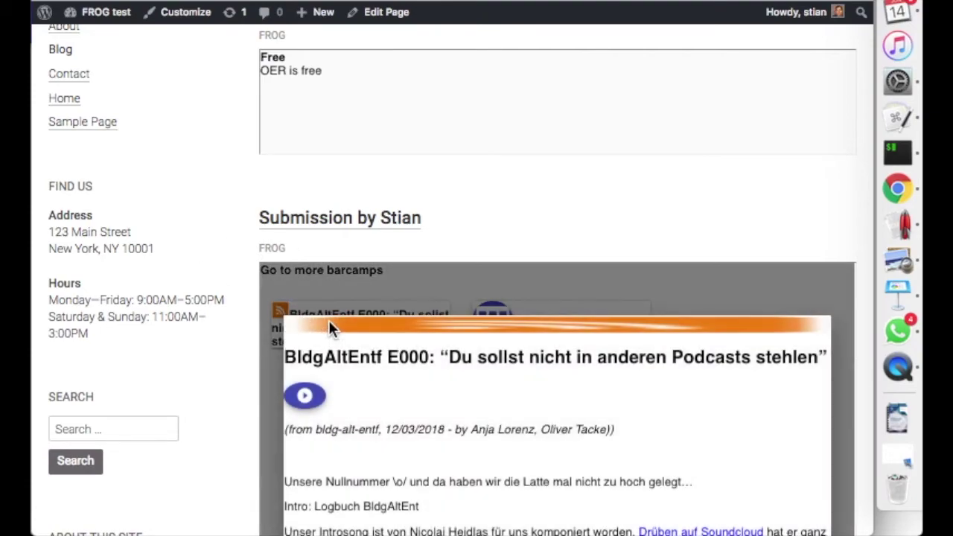
click(302, 401)
click(306, 397)
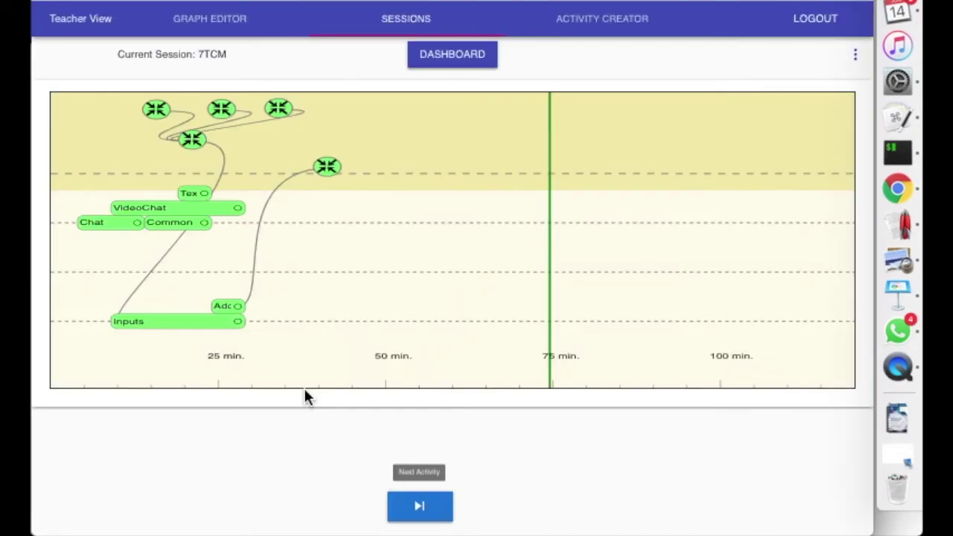
key(super+space)
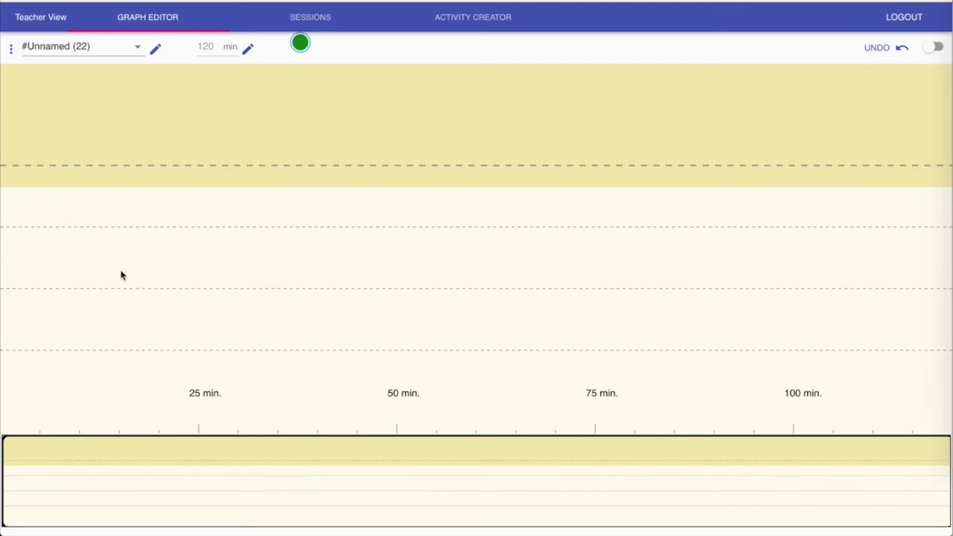
Add an H5P activity to the individual line of the empty graph, starting after 7 minutes and running for 5 minutes.
double_click(55, 351)
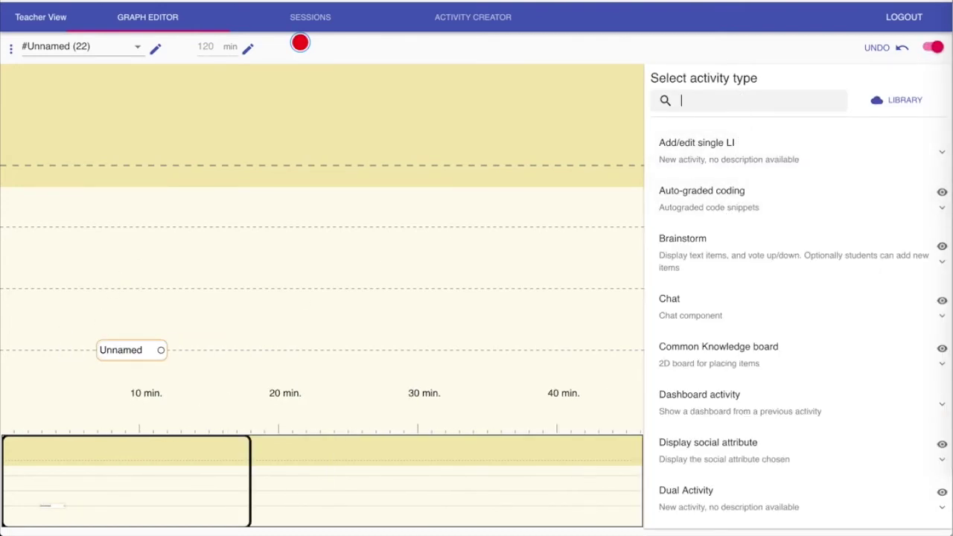
text(h5)
click(741, 146)
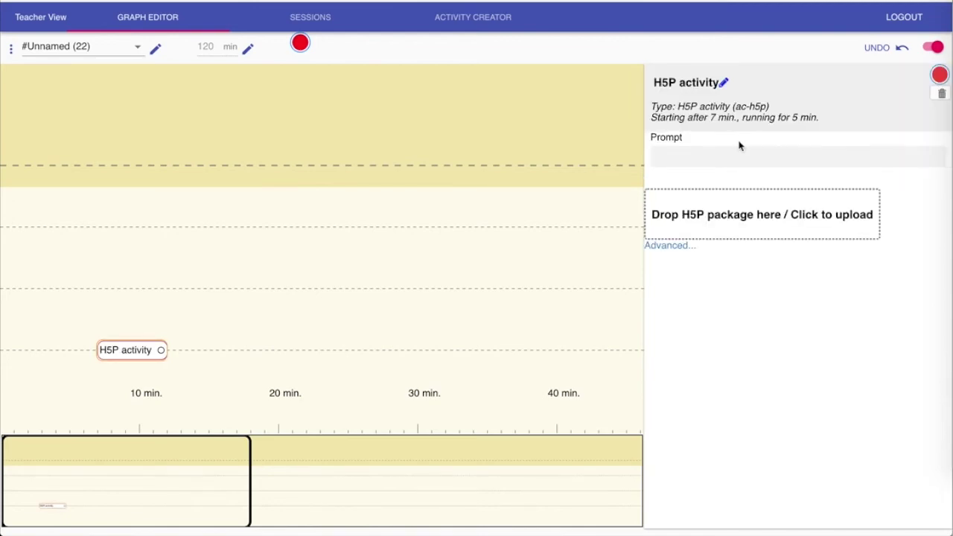
Upload the package interactive-video-2-618.h5p to the H5P activity and preview it.
click(723, 219)
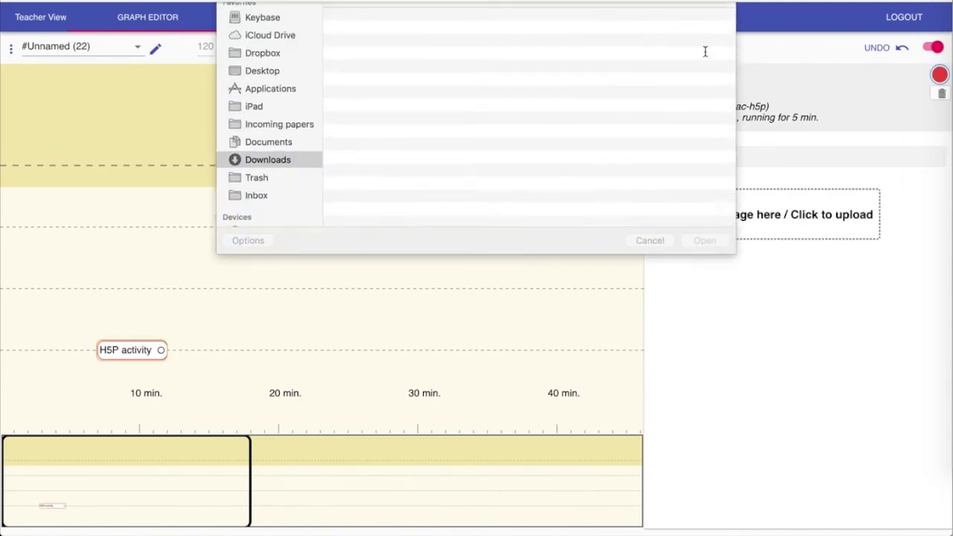
click(702, 15)
text(h5p)
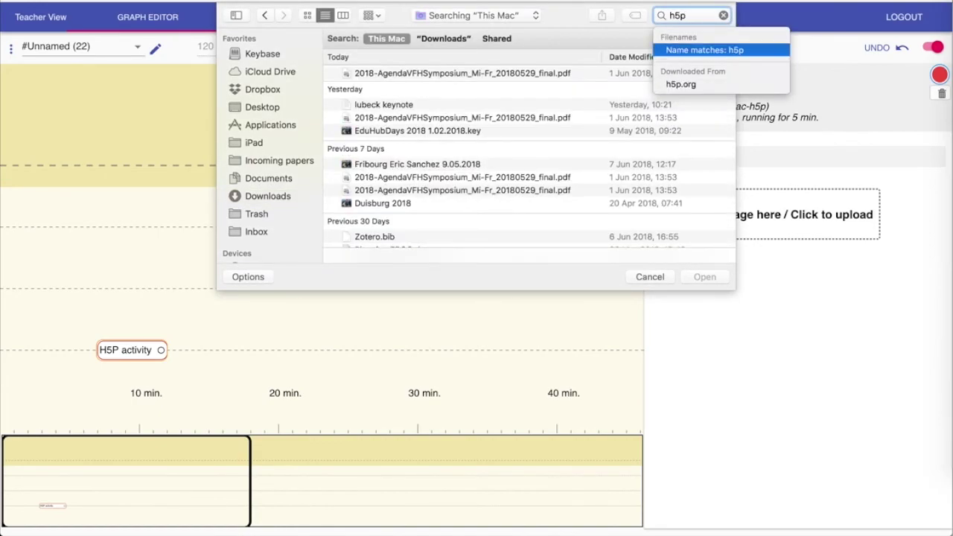
key(Return)
scroll(449, 186, down, 3)
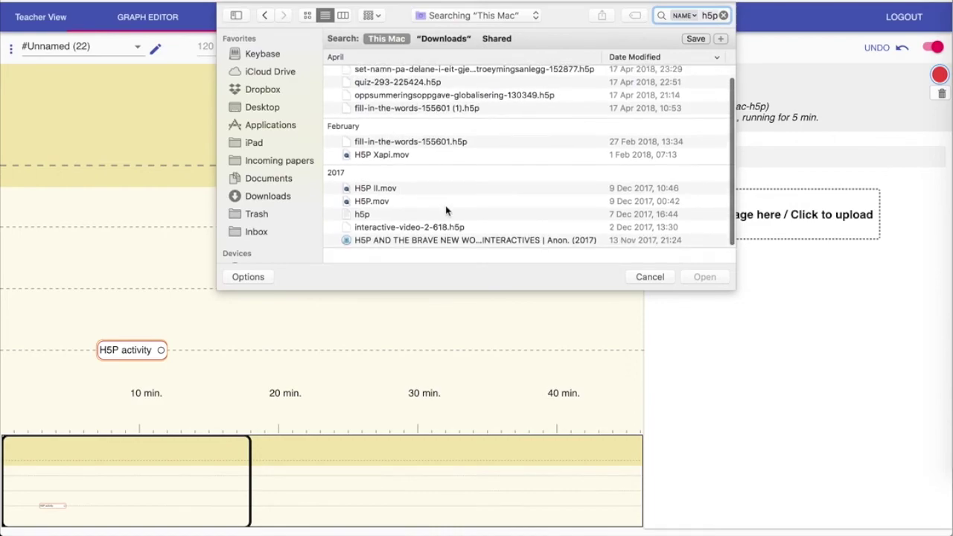
click(444, 228)
key(Return)
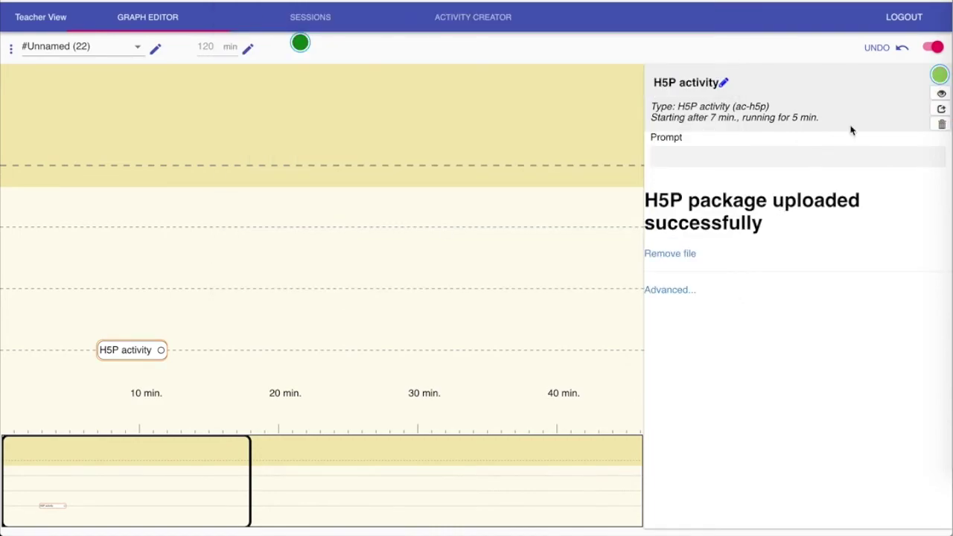
click(941, 90)
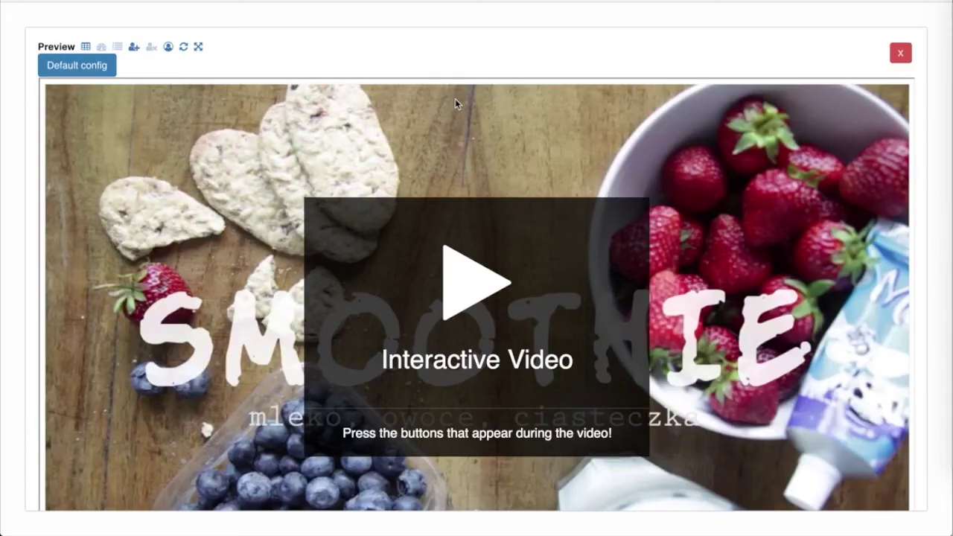
click(901, 53)
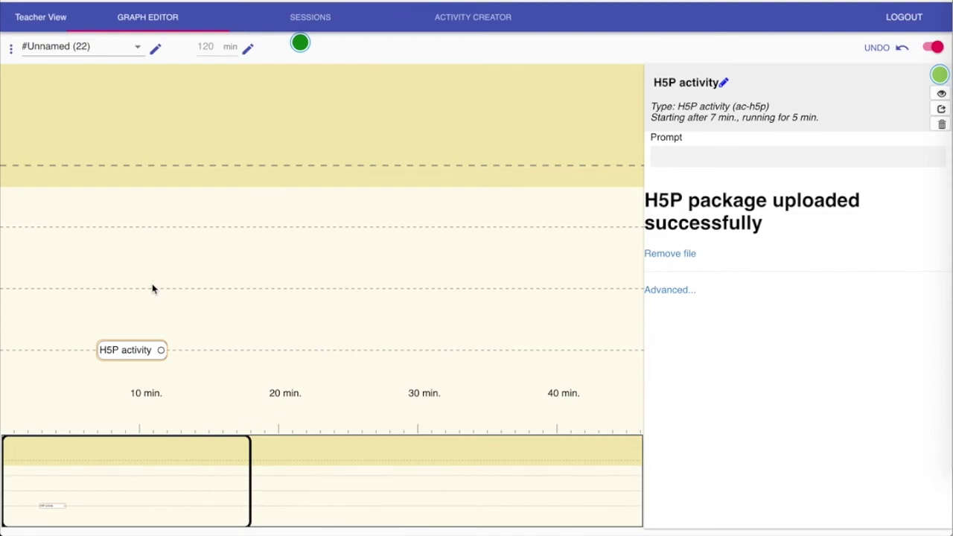
double_click(179, 347)
click(715, 104)
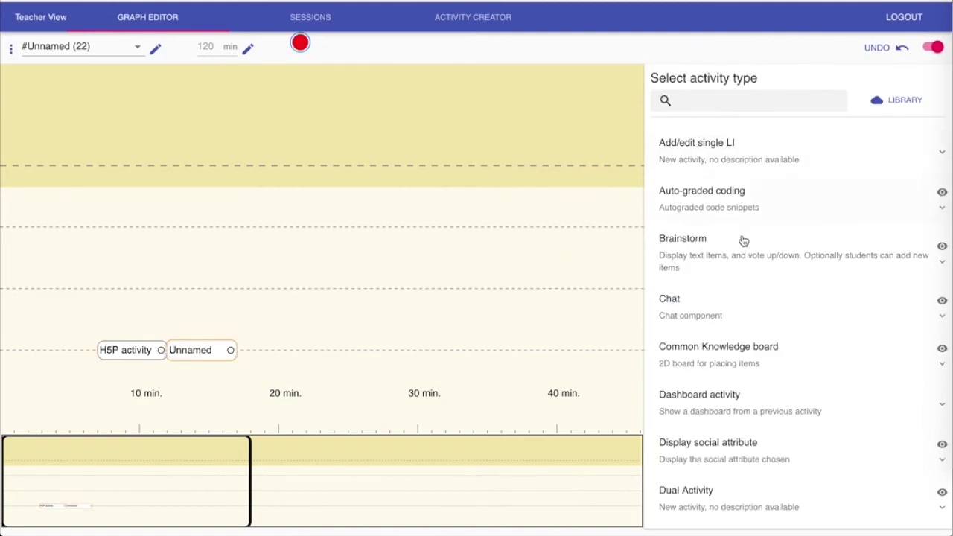
text(video)
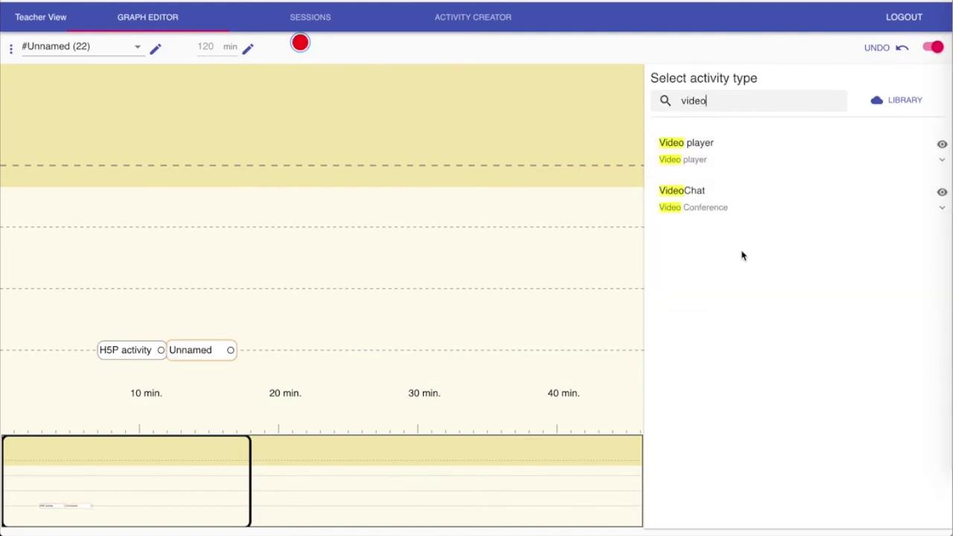
click(661, 142)
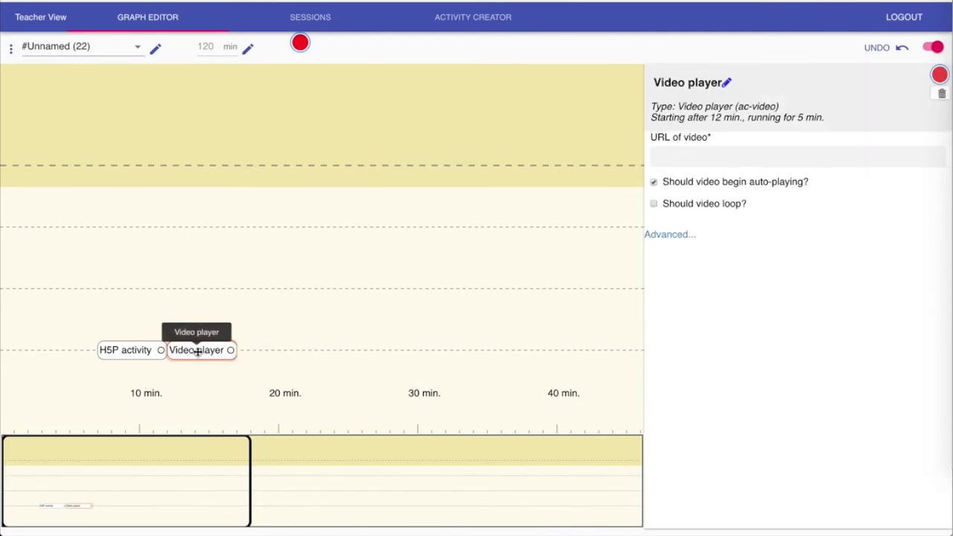
click(659, 158)
text(https://www.youtube.com/watch?v=fT5qc1zE6js)
Add an Embedded website activity parallel to the Video player, just above it on the timeline.
click(196, 337)
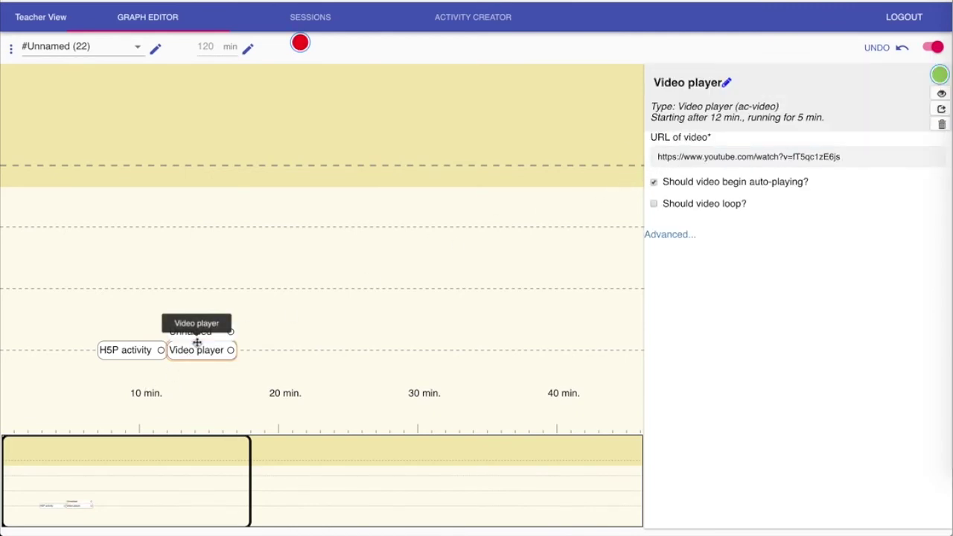
scroll(745, 215, down, 5)
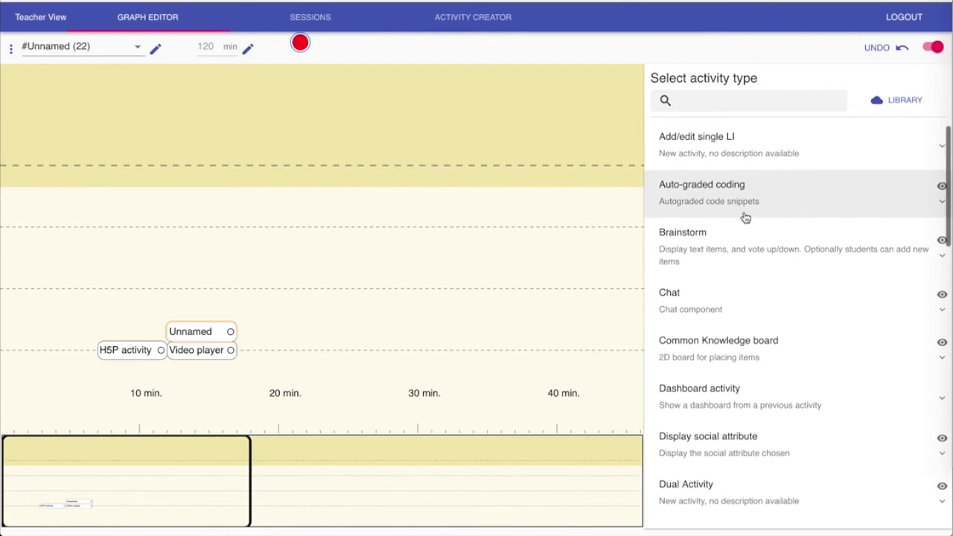
scroll(745, 217, down, 5)
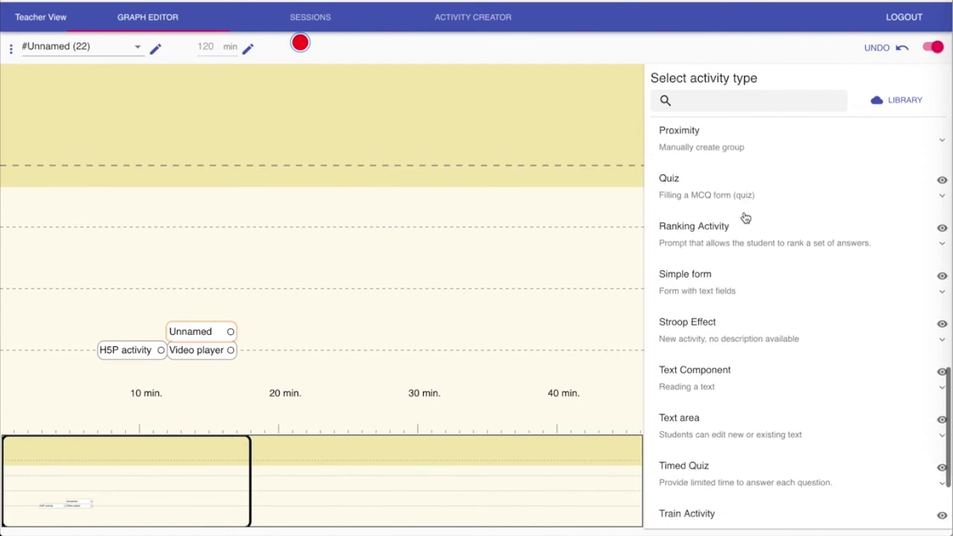
click(728, 97)
text(i)
key(Return)
click(298, 330)
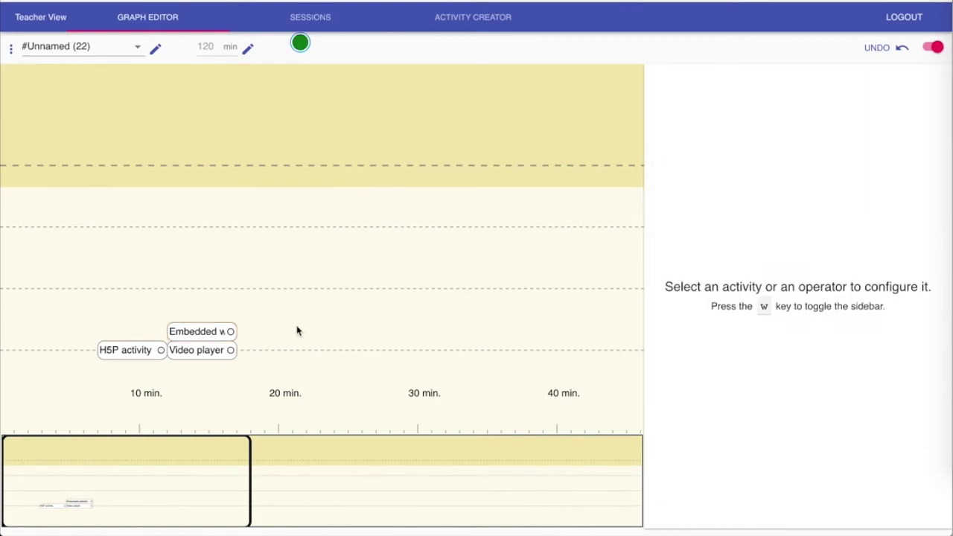
Add a control operator fed by the H5P activity, of type "Select activity based on past performance".
shift+click(161, 274)
drag(161, 350, 161, 274)
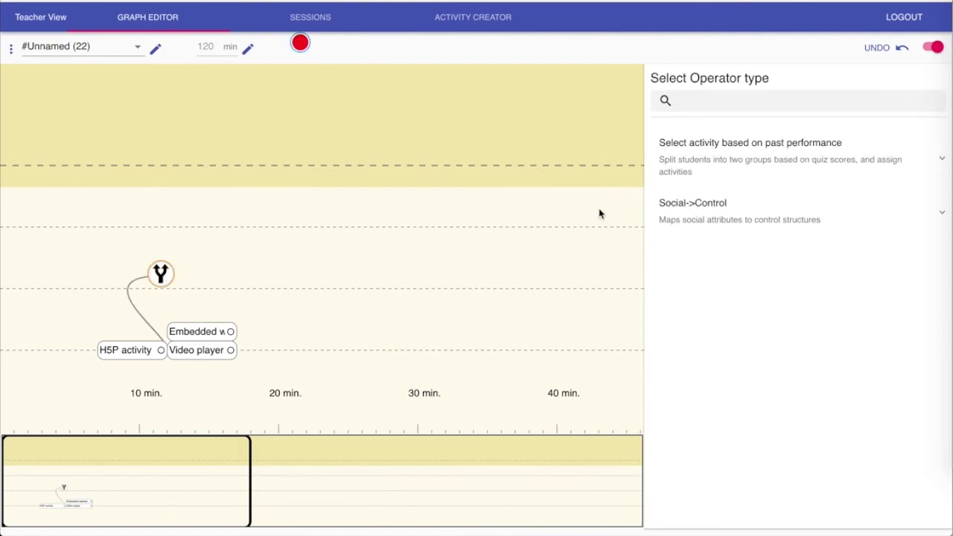
click(711, 171)
Make the performance split use a percentage and connect the operator to the Video player and Embedded website activities.
click(721, 184)
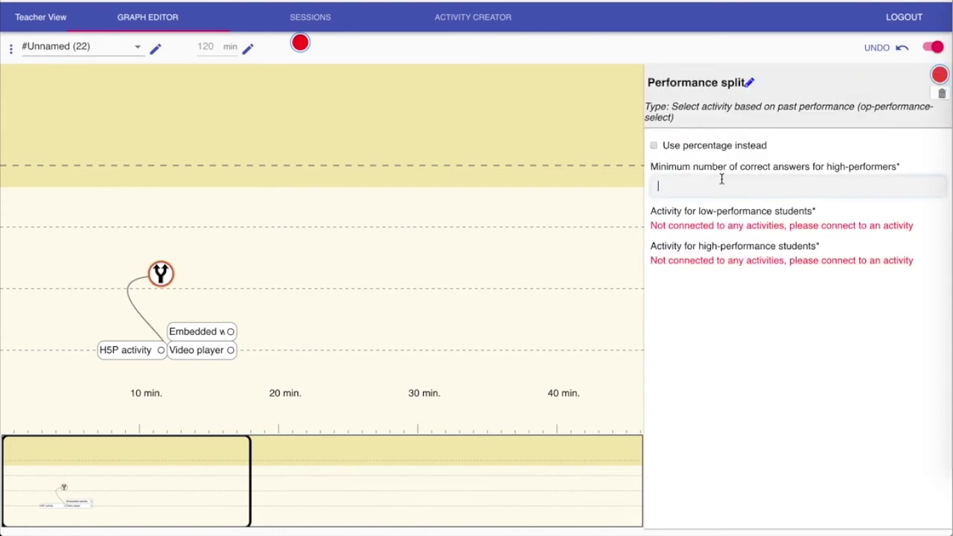
text(60)
click(717, 148)
drag(168, 277, 200, 353)
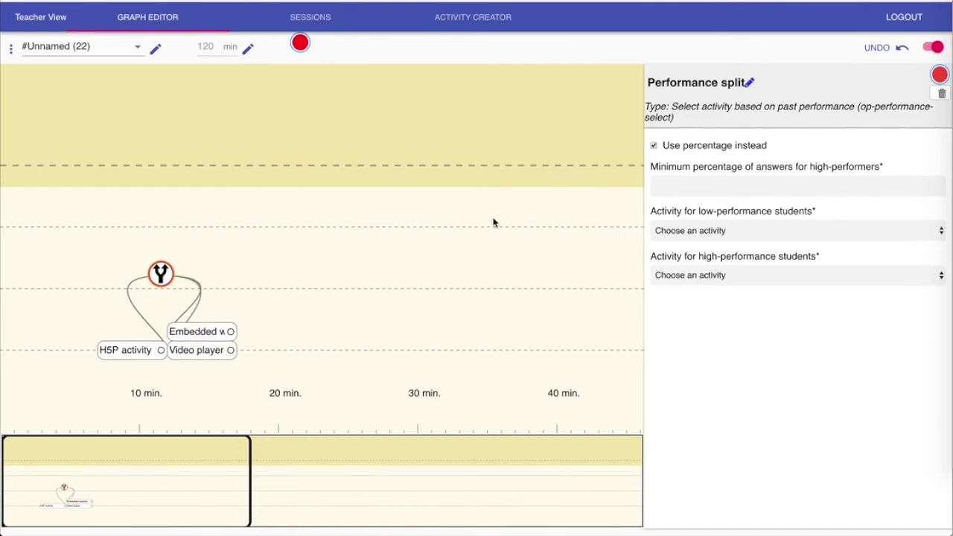
Assign the Video player to low-performance students and the Embedded website to high-performance students.
click(711, 231)
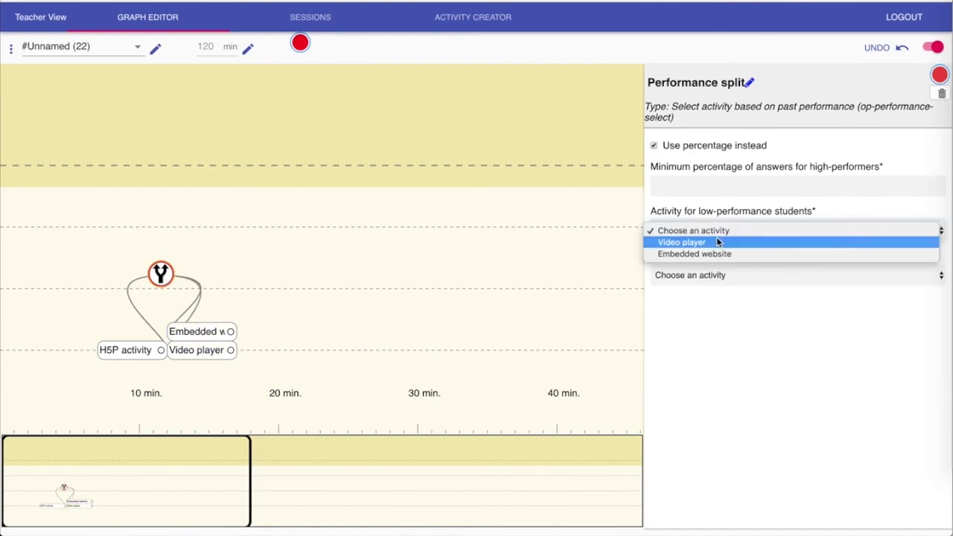
click(717, 242)
click(720, 276)
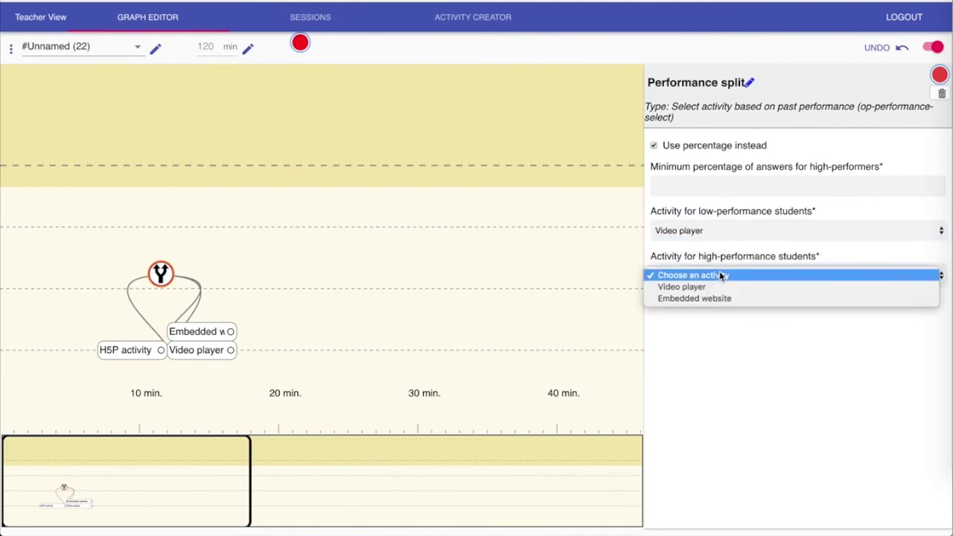
click(726, 298)
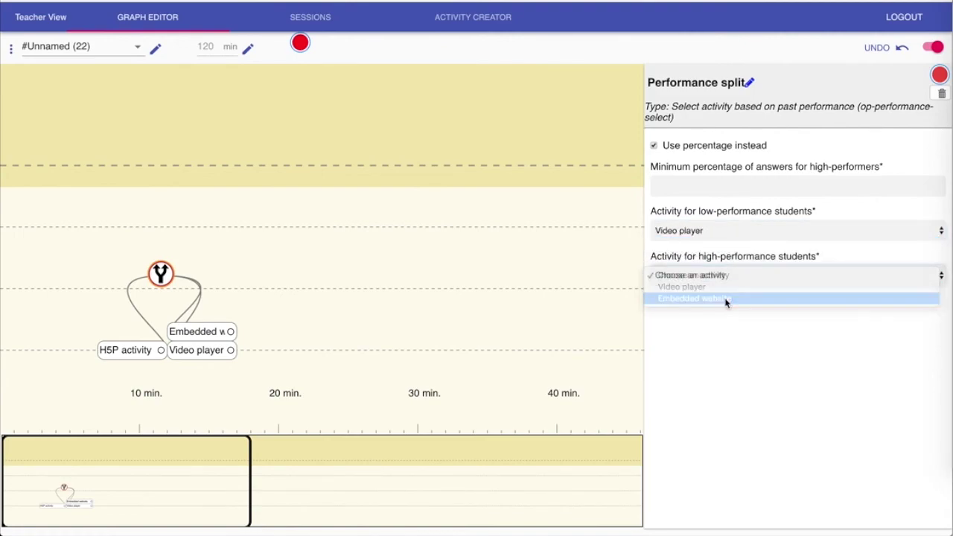
Open a session of this graph and start it with the H5P activity.
click(319, 27)
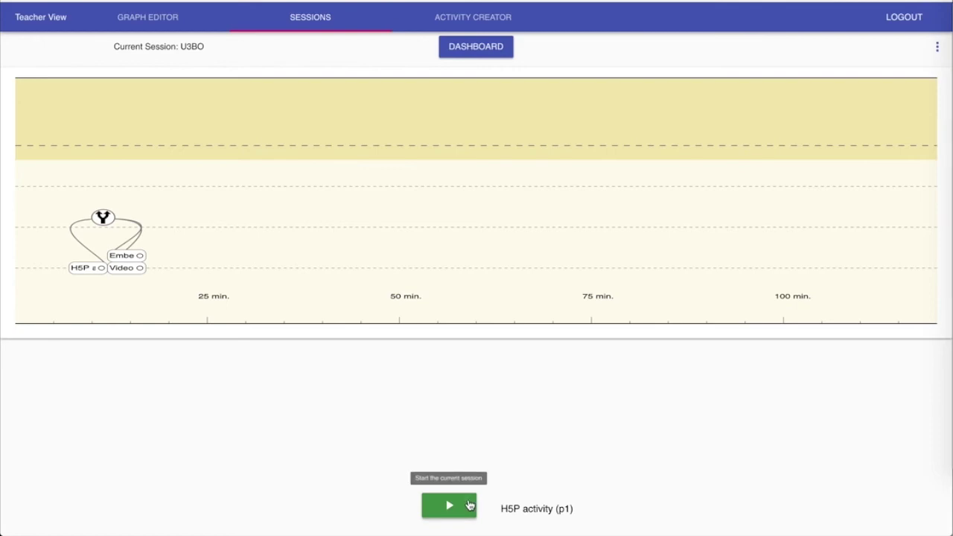
click(470, 505)
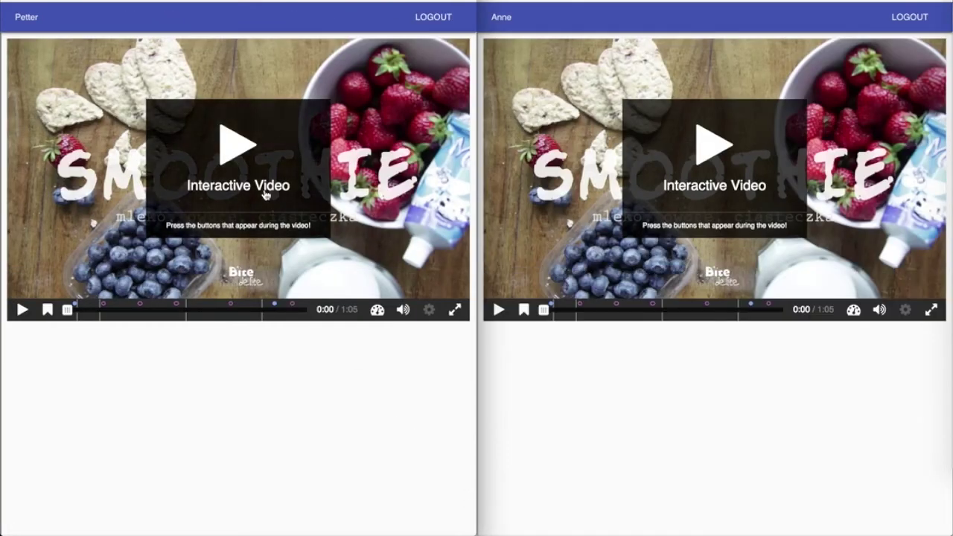
Play the interactive video muted for both students and skip the first student's video to the multiple choice quiz at 0:10.
click(880, 310)
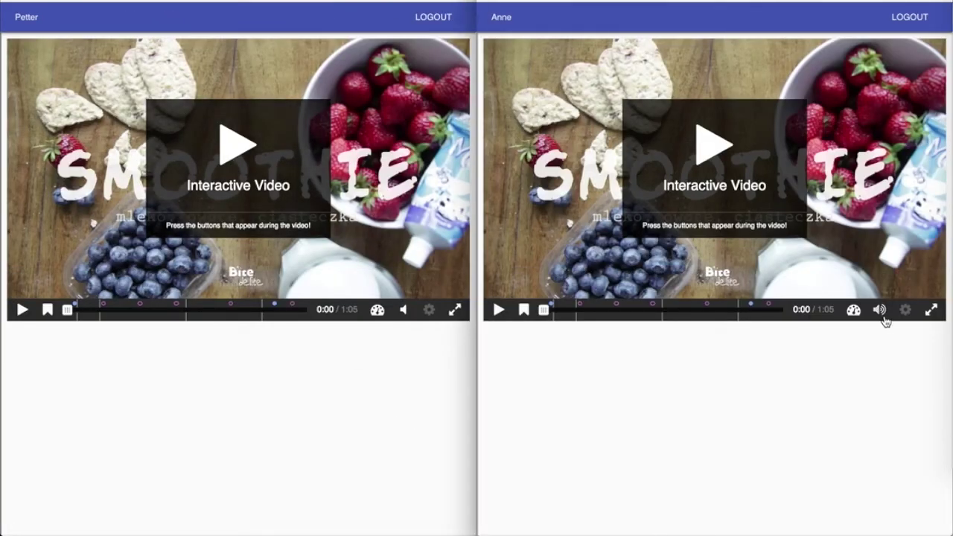
click(715, 162)
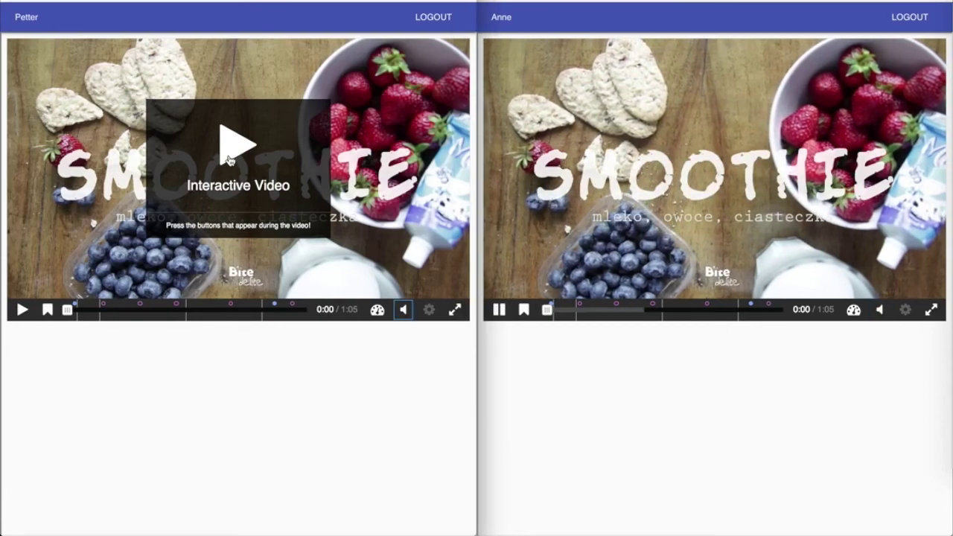
click(239, 149)
click(104, 309)
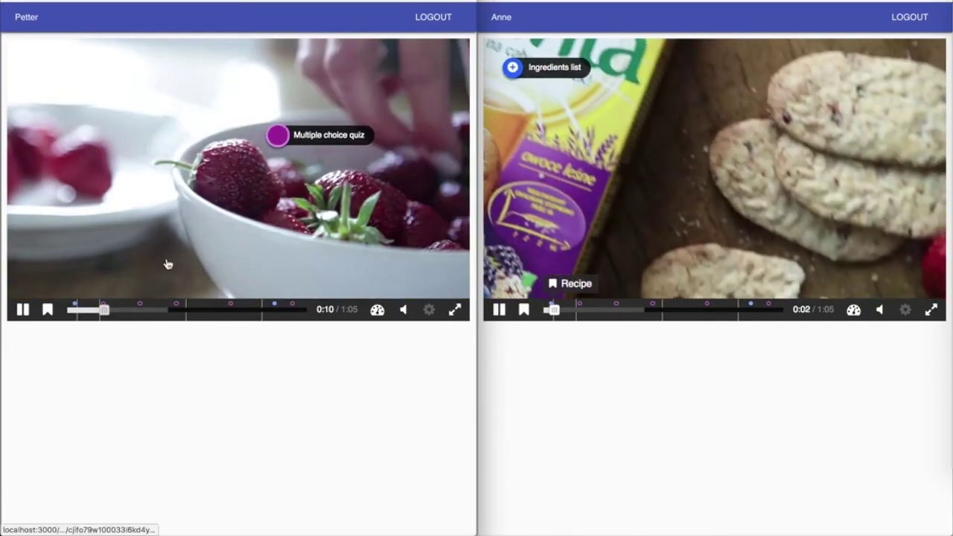
Answer the berry question with Blueberry for the first student and Strawberry for the second, and check both answers.
click(103, 234)
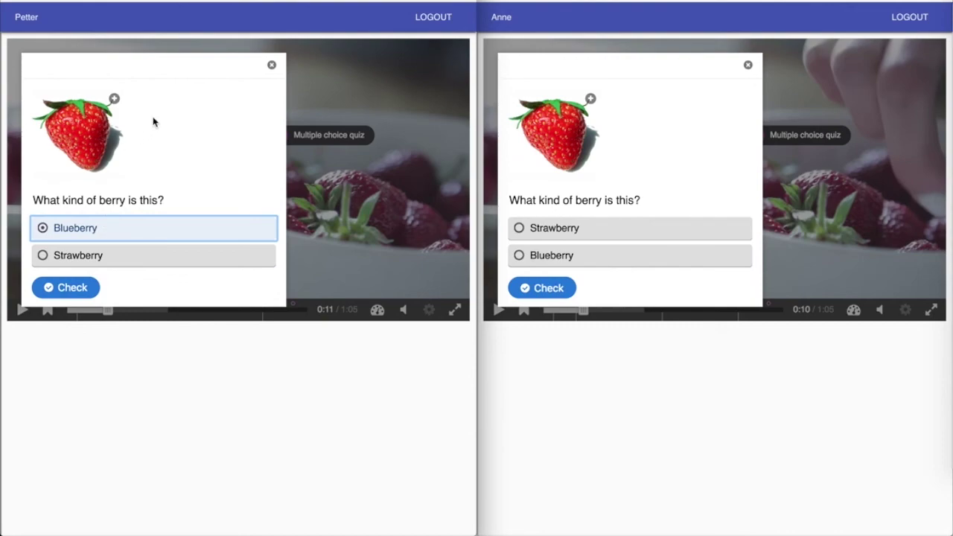
click(557, 234)
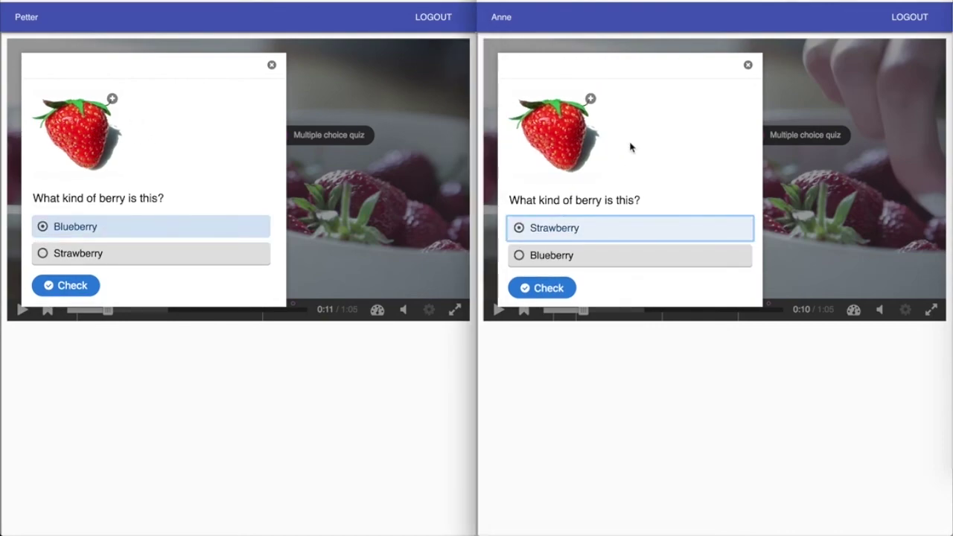
click(556, 293)
click(68, 287)
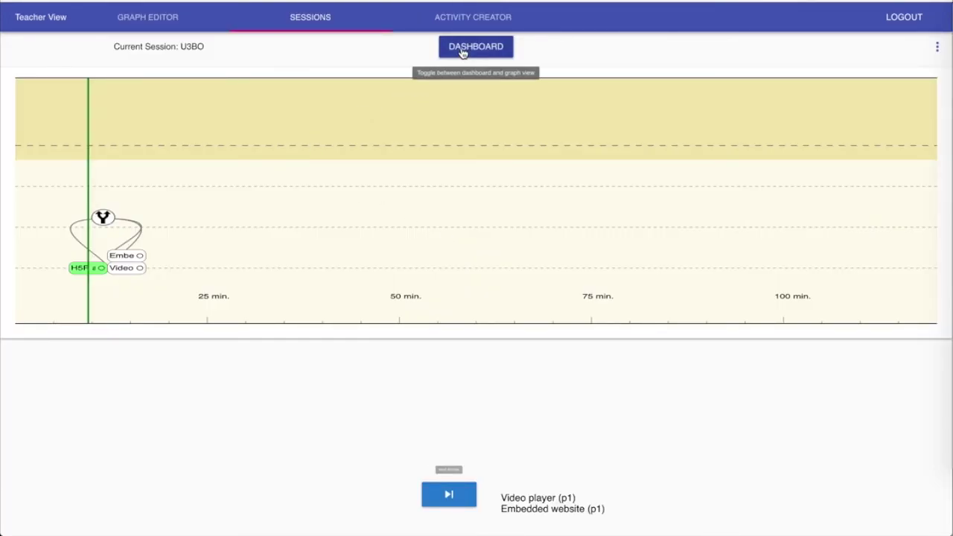
Show the teacher dashboard with the students' engagement in the H5P activity.
click(462, 49)
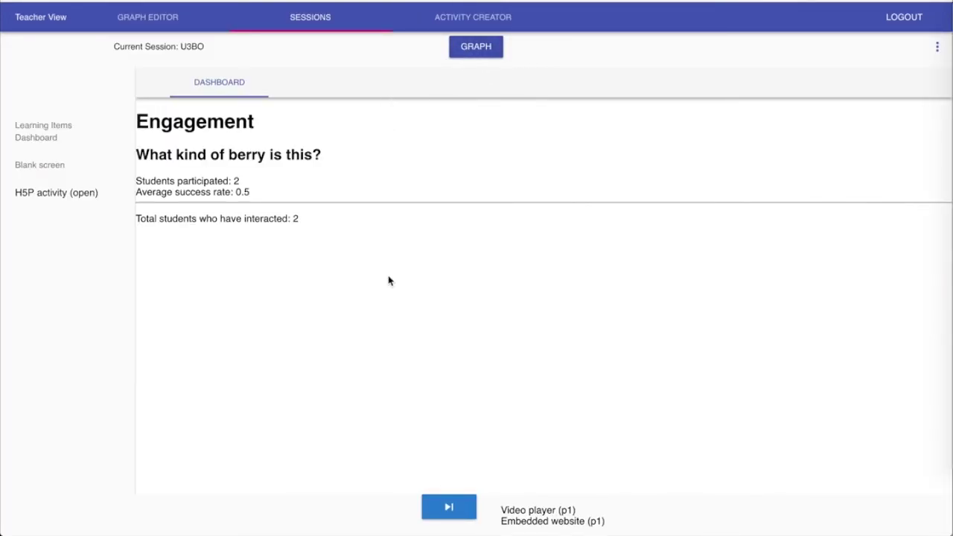